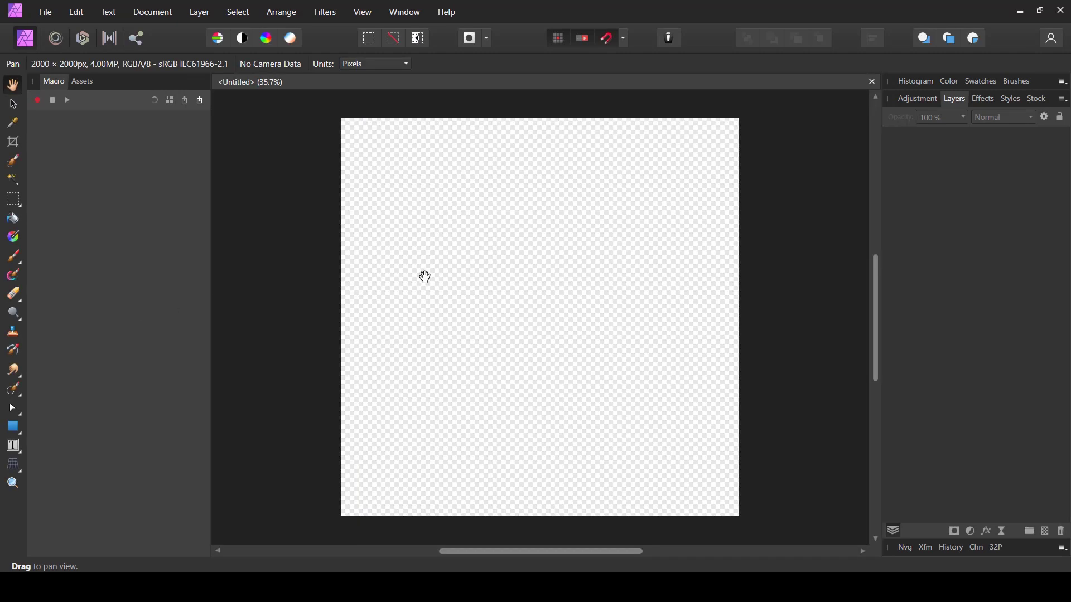
# Add a new fill layer covering the canvas from the Layer menu.
pyautogui.click(196, 13)
pyautogui.click(198, 15)
pyautogui.click(200, 12)
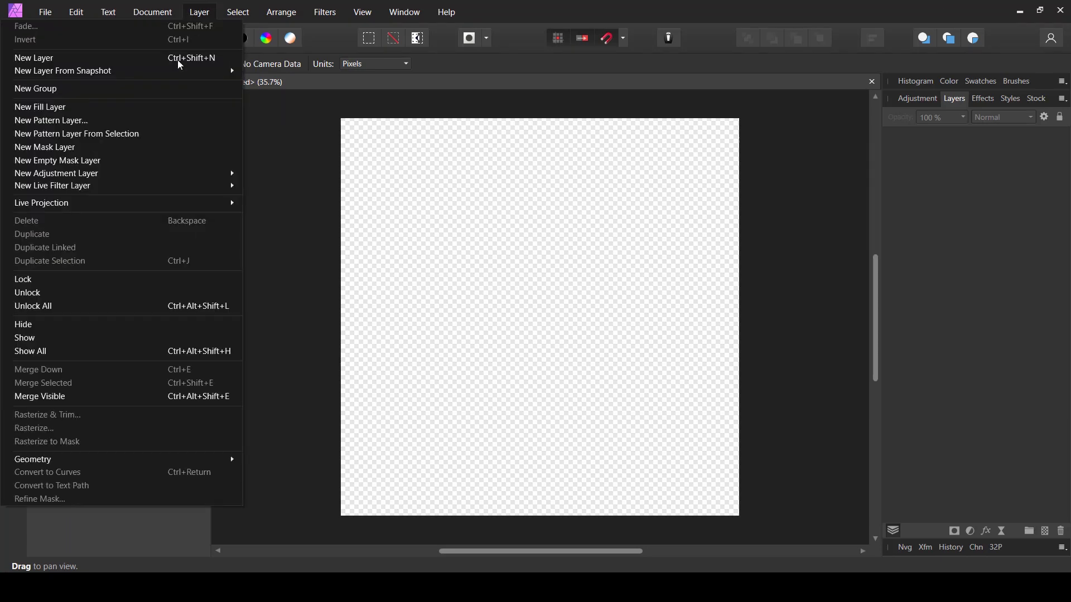
pyautogui.click(67, 109)
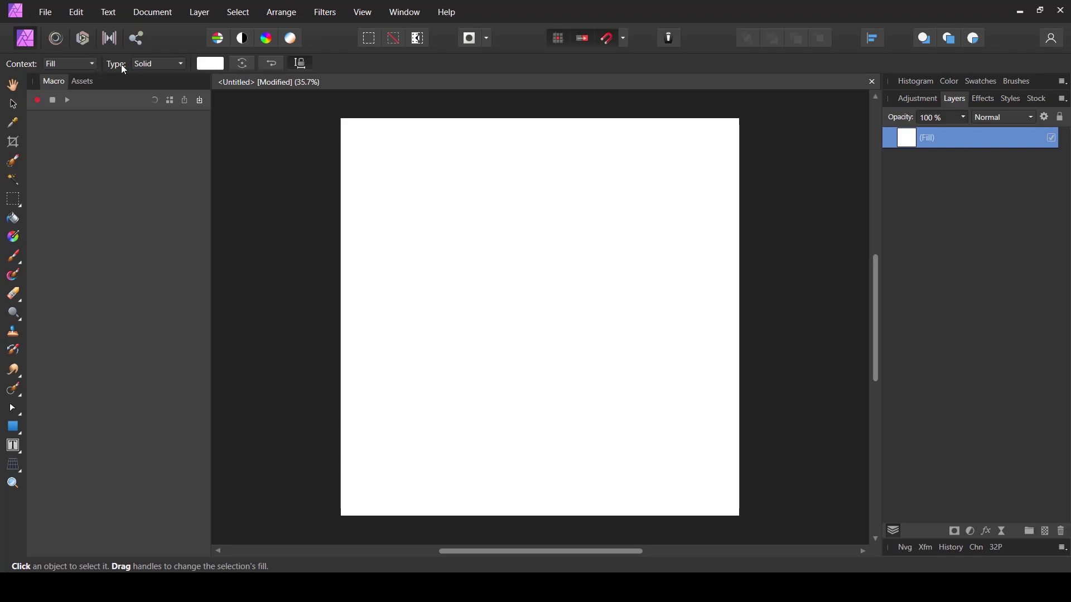
# Set the fill colour to light grey at HSL lightness 72.
pyautogui.click(211, 64)
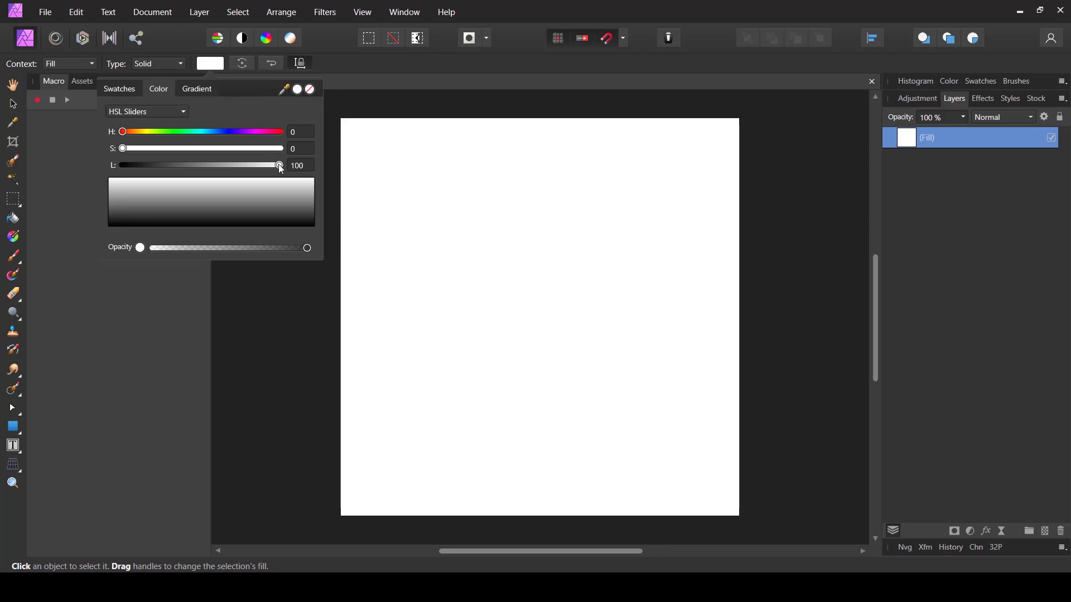
pyautogui.moveTo(281, 169); pyautogui.dragTo(243, 169)
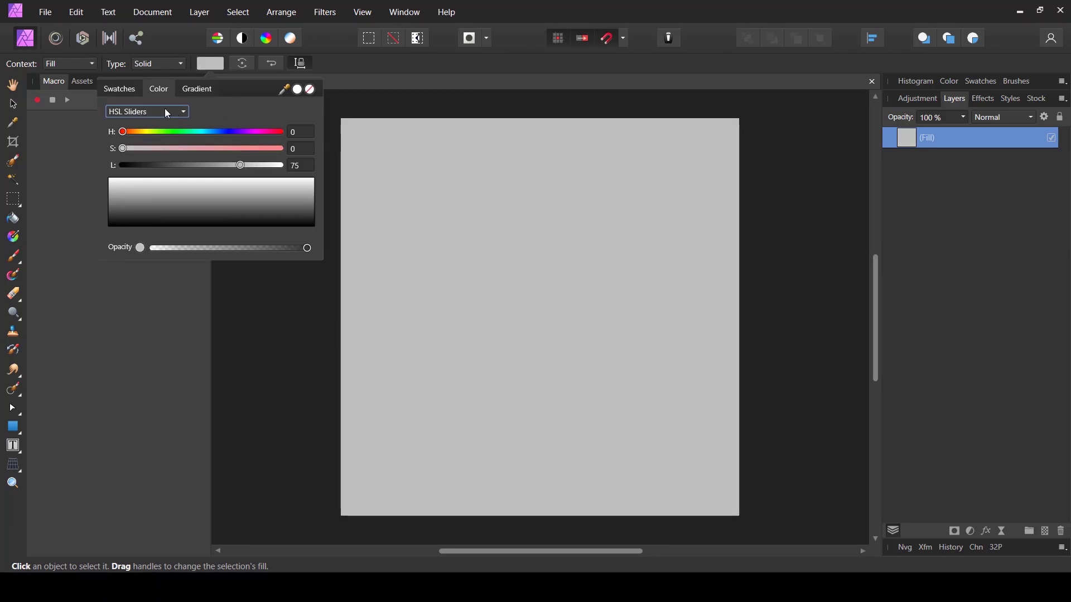
pyautogui.click(177, 116)
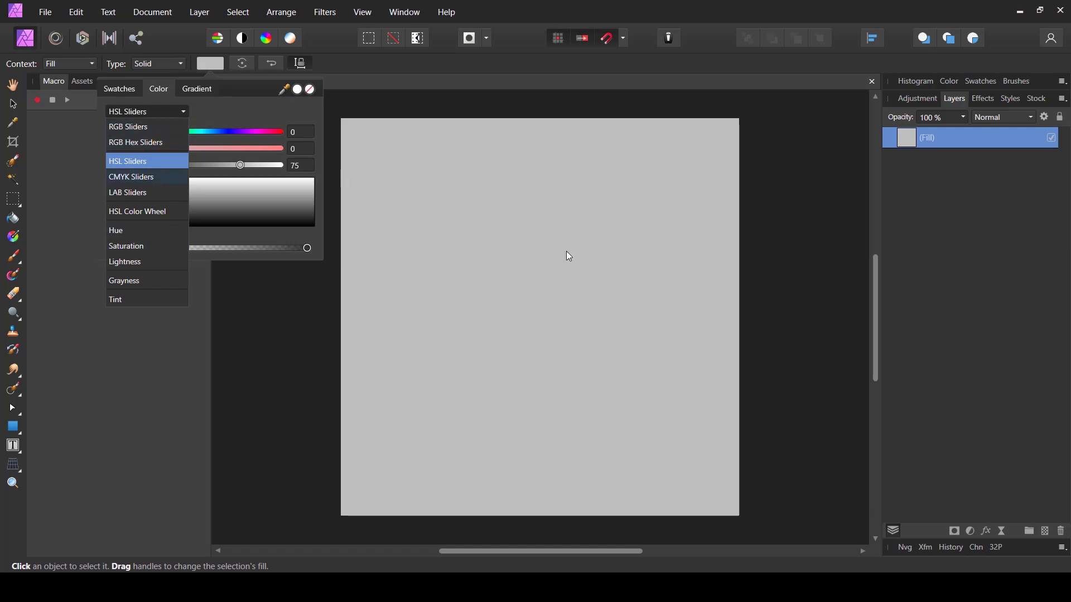
pyautogui.click(259, 107)
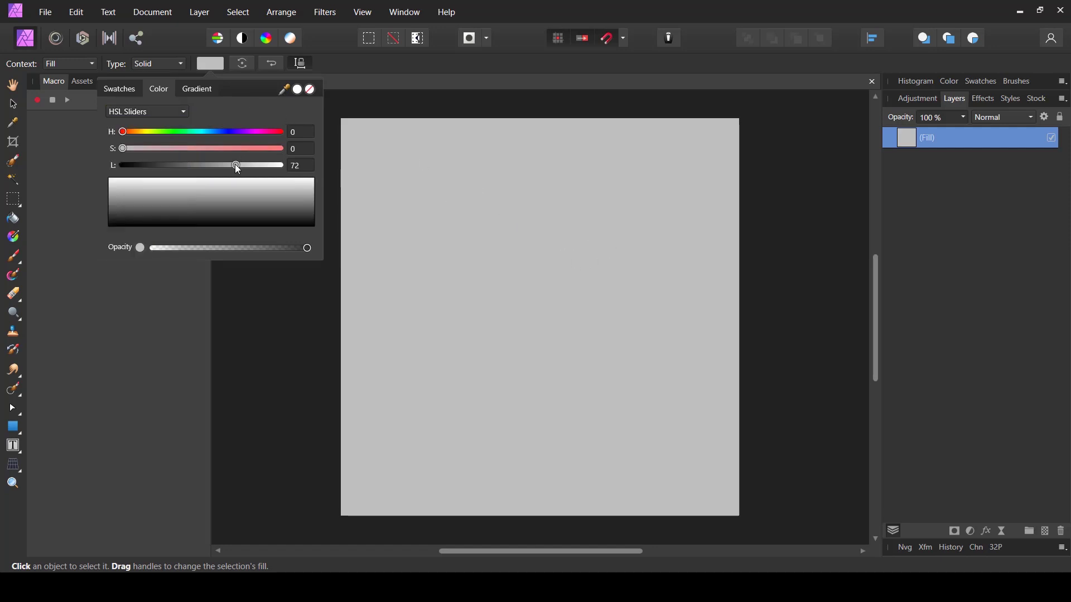
pyautogui.click(236, 164)
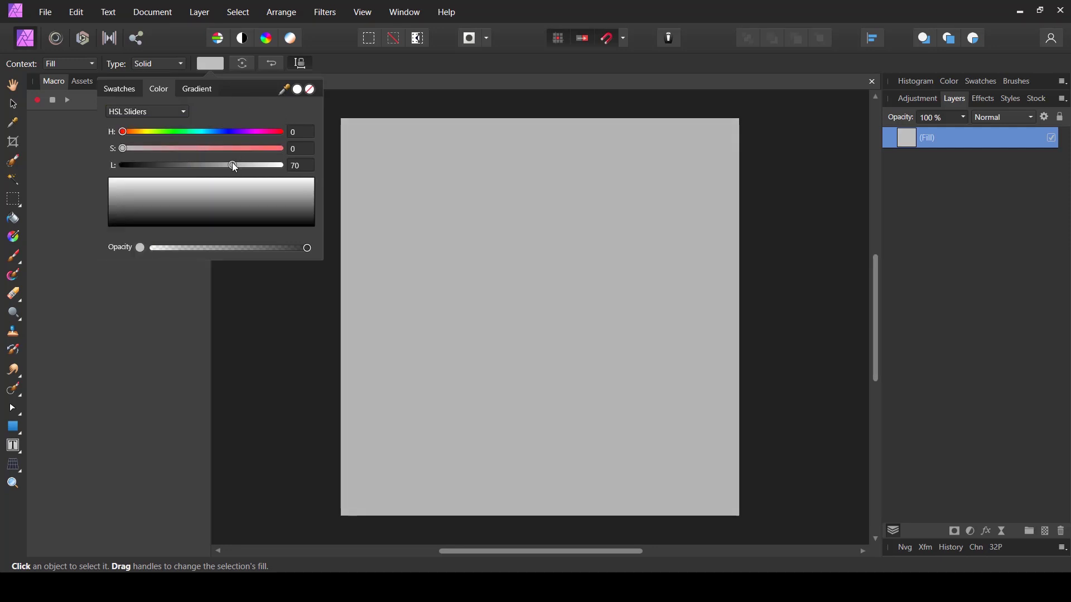
# Rasterize & Trim the grey fill layer into a pixel layer, then browse the Filters menu.
pyautogui.rightClick(953, 138)
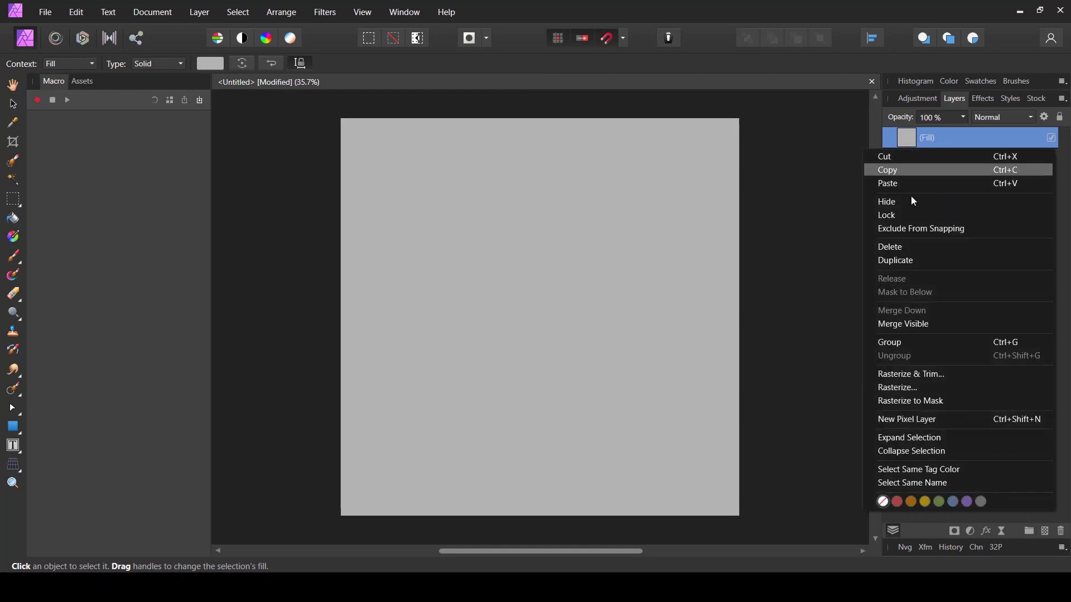
pyautogui.click(912, 374)
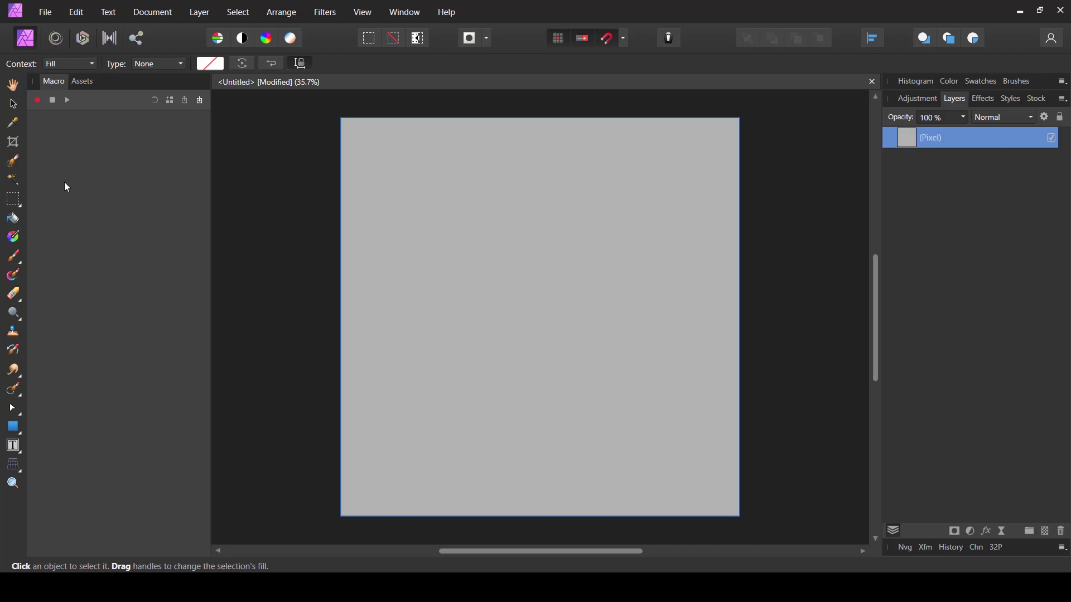
pyautogui.click(331, 13)
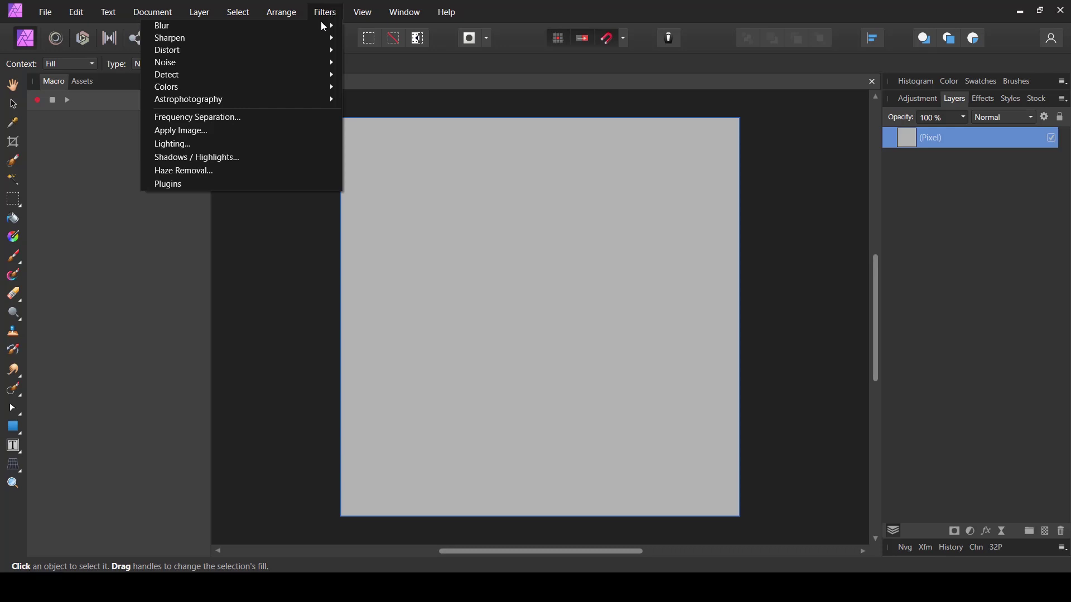
pyautogui.moveTo(447, 12)
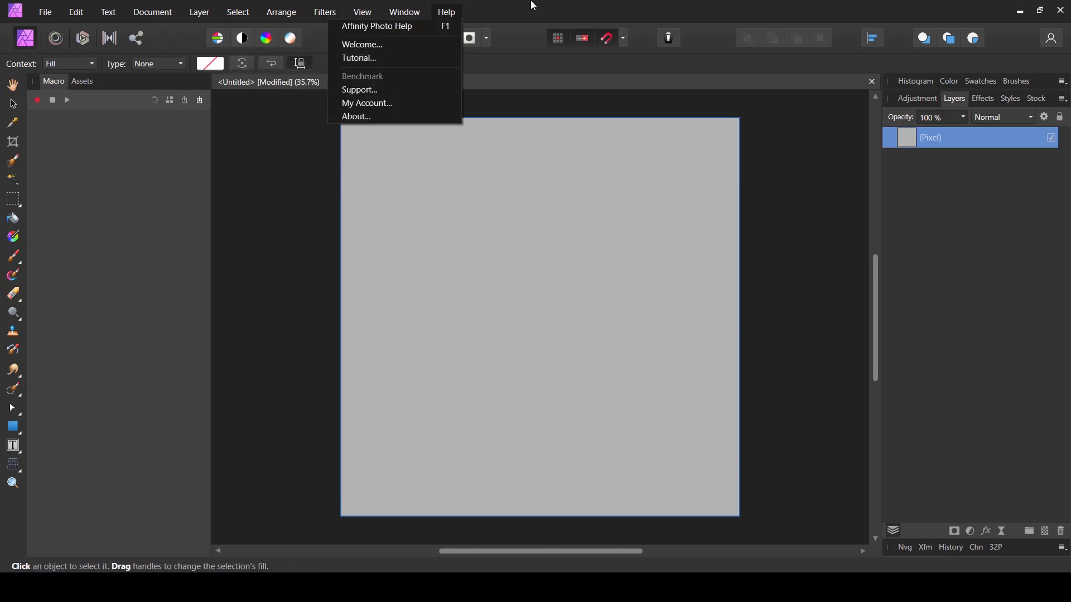
pyautogui.click(534, 6)
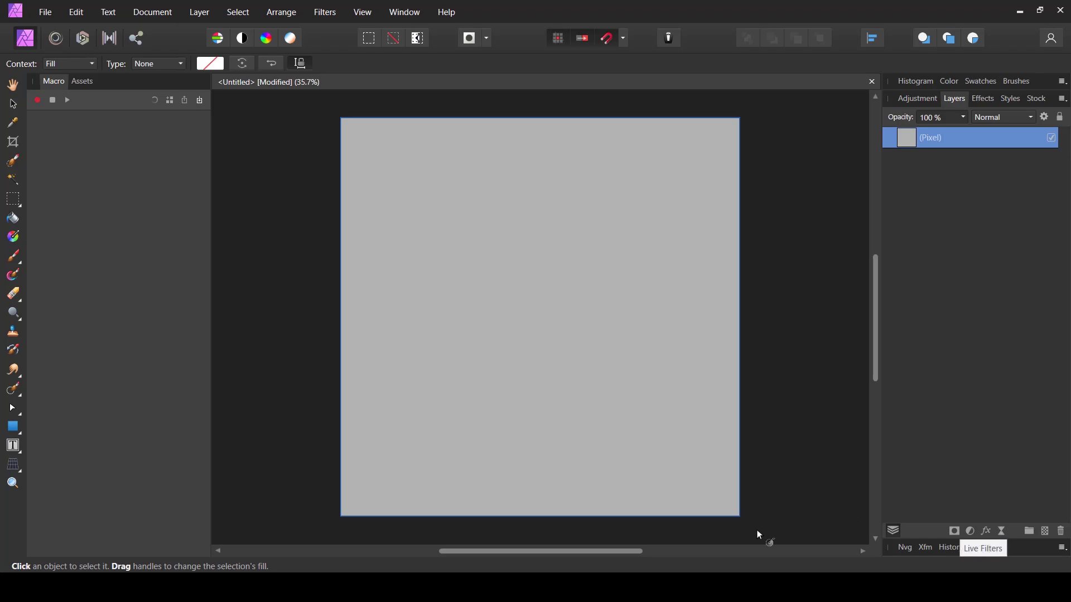
pyautogui.click(331, 16)
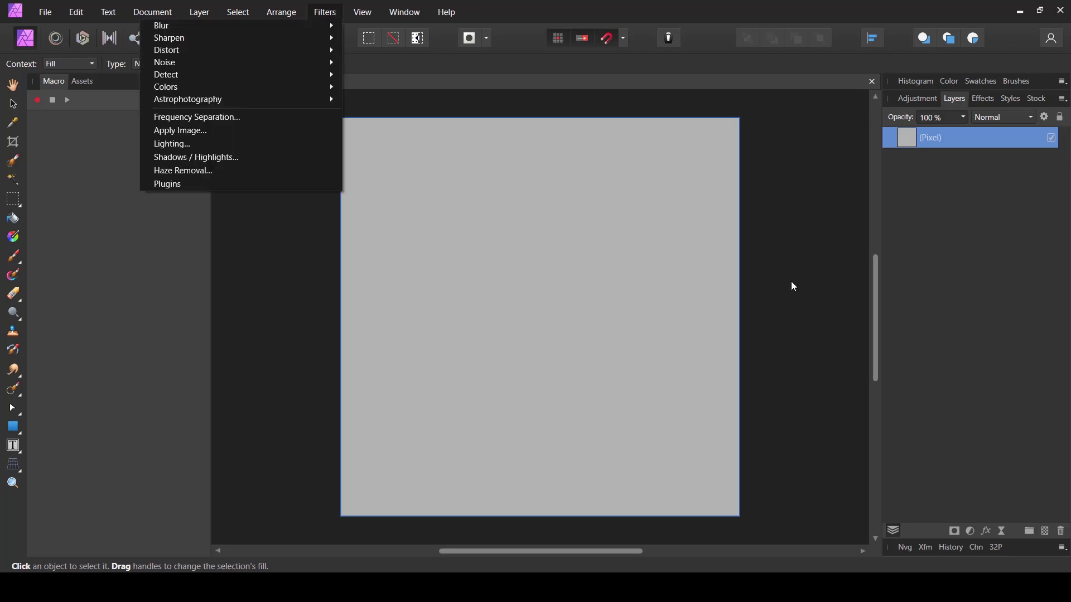
pyautogui.click(977, 437)
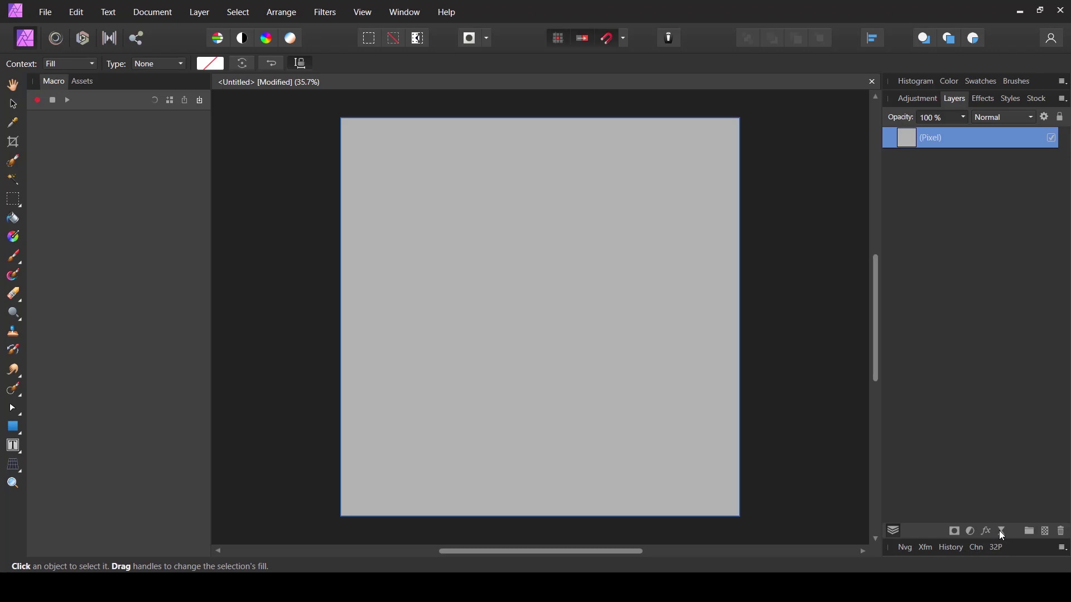
pyautogui.click(326, 12)
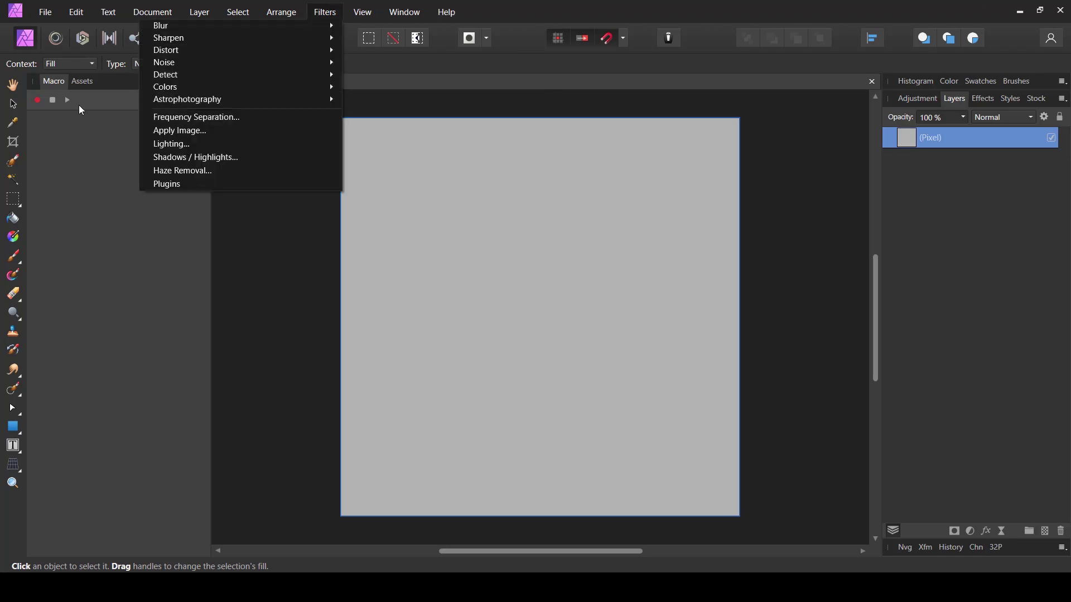
pyautogui.press('Escape')
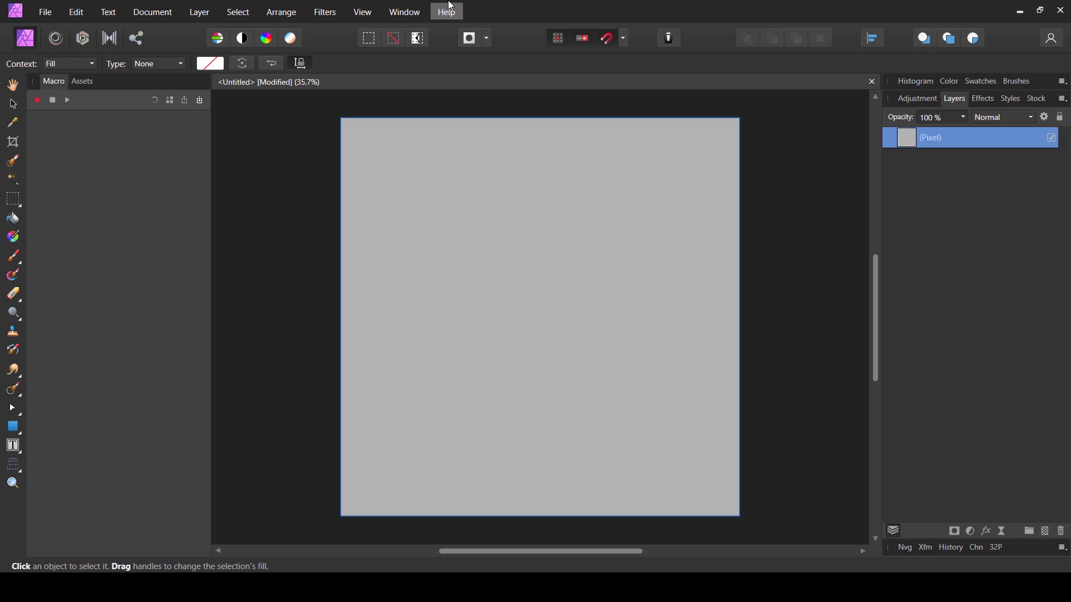
# Attach a Procedural Texture live filter to the grey pixel layer and open its presets.
pyautogui.click(1001, 532)
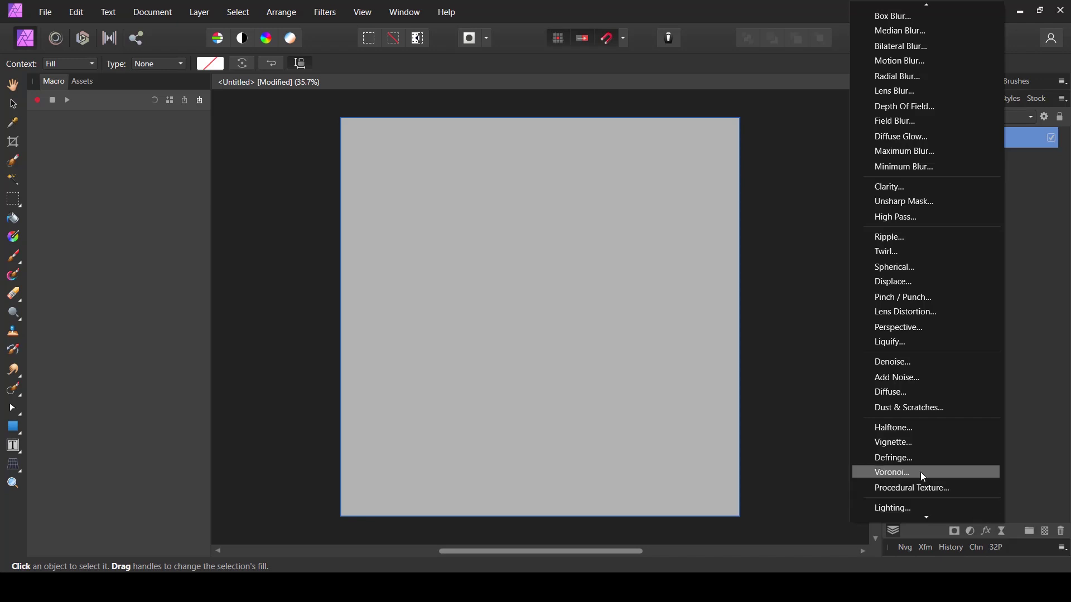
pyautogui.click(972, 496)
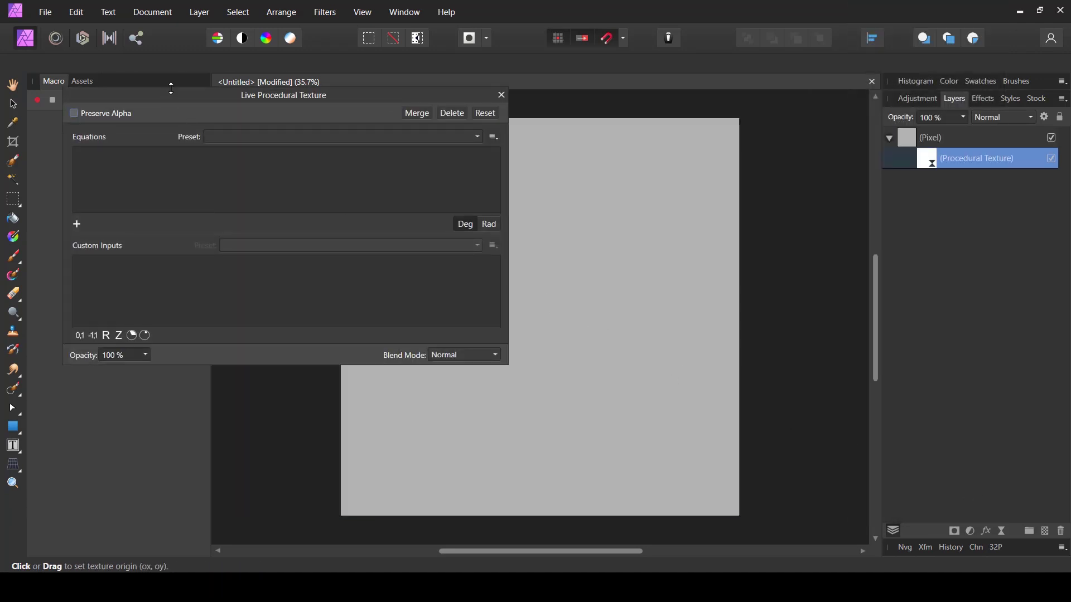
pyautogui.moveTo(295, 100); pyautogui.dragTo(307, 144)
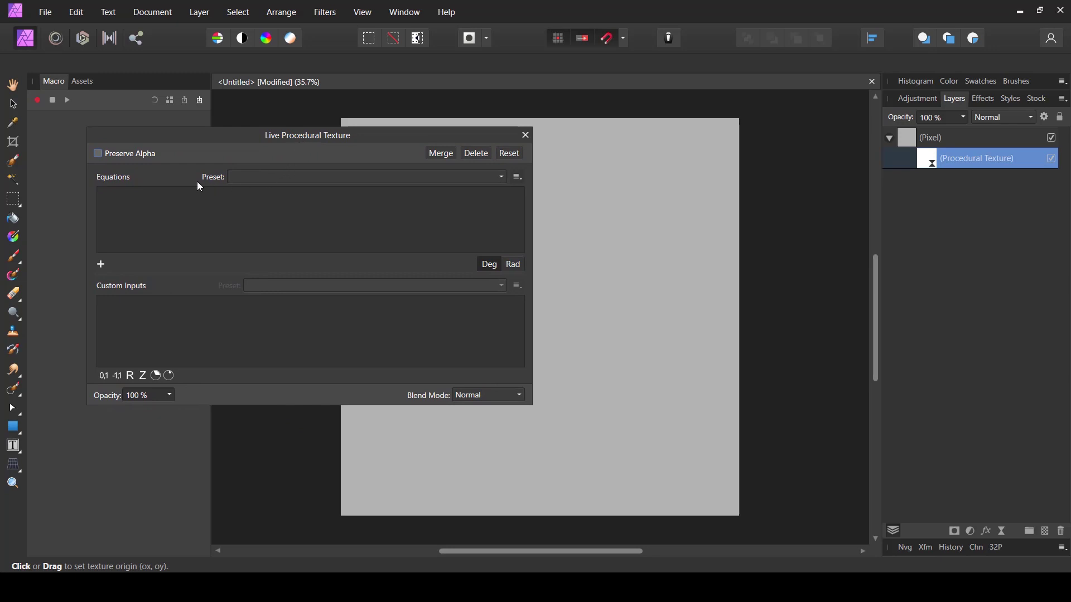
pyautogui.click(265, 178)
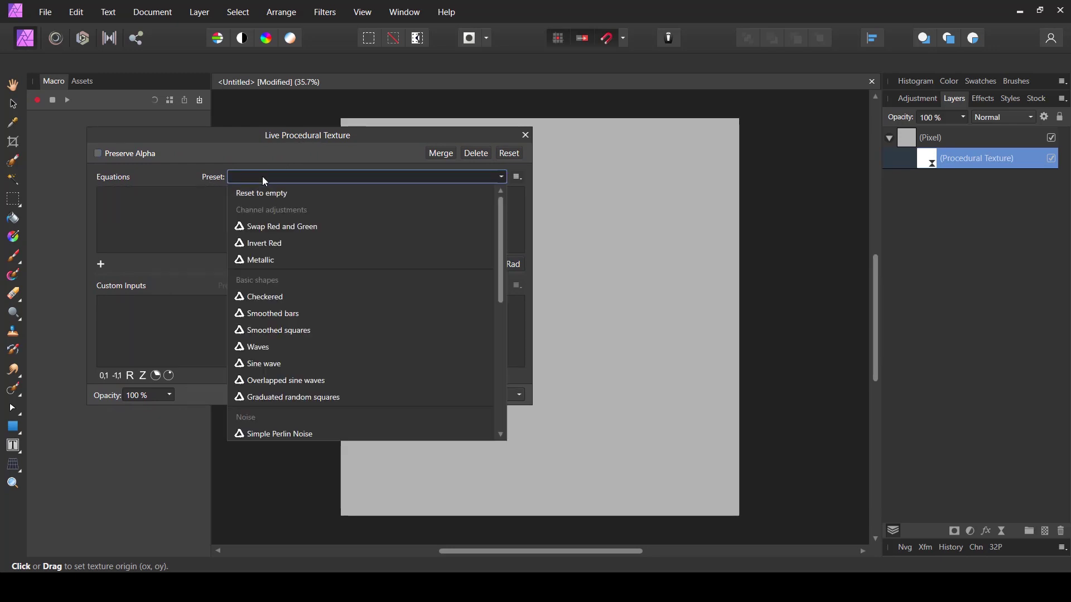
pyautogui.scroll(-5, 312, 289)
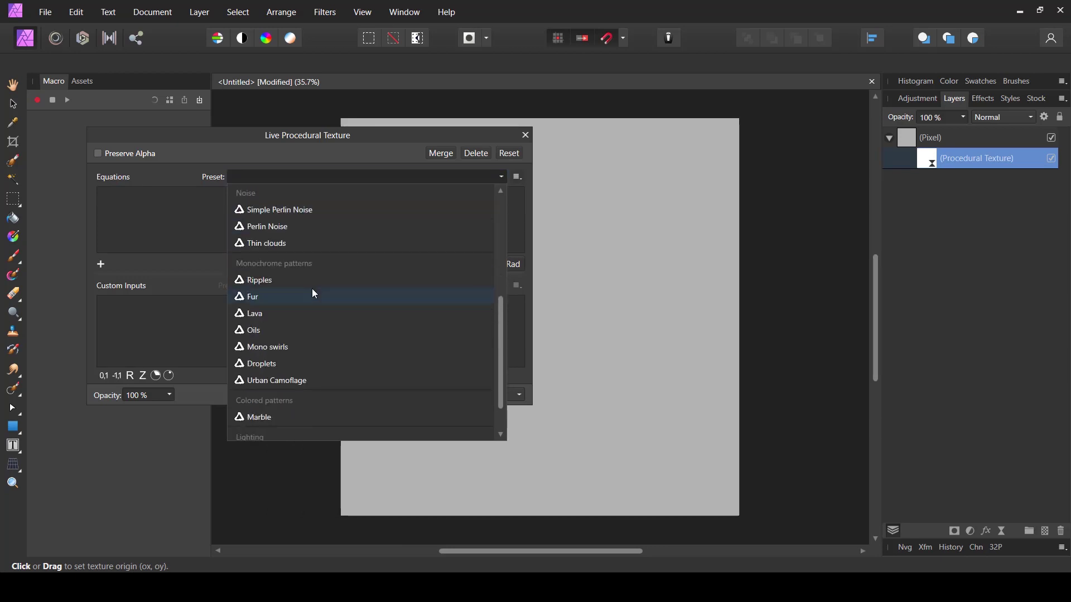
pyautogui.scroll(-3, 314, 291)
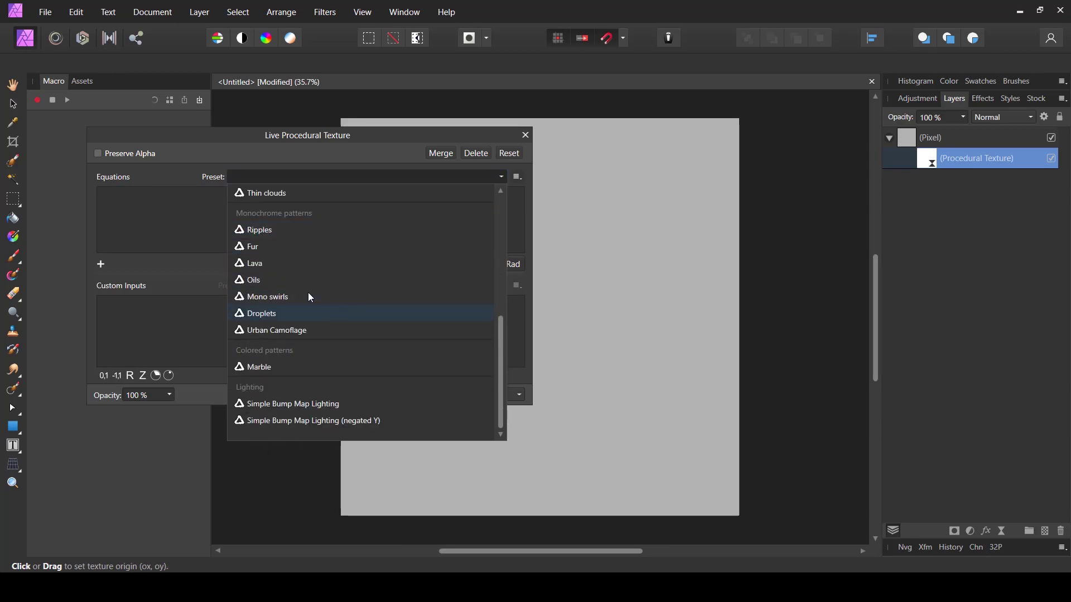
# Apply the Ripples preset with Turbulence at maximum, and select the Square count value 50.
pyautogui.click(255, 234)
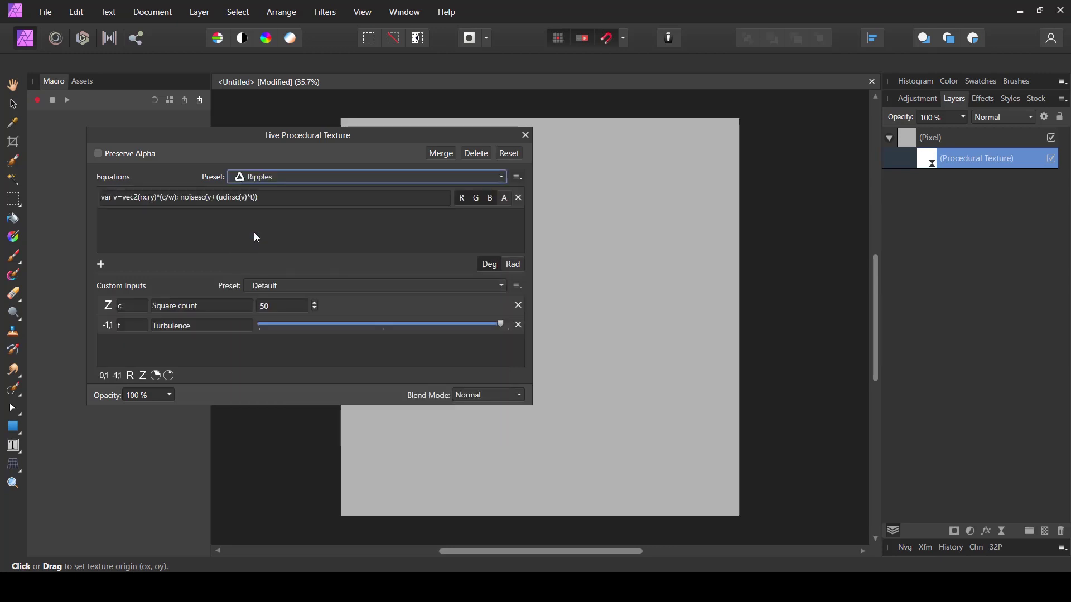
pyautogui.moveTo(382, 159); pyautogui.dragTo(282, 136)
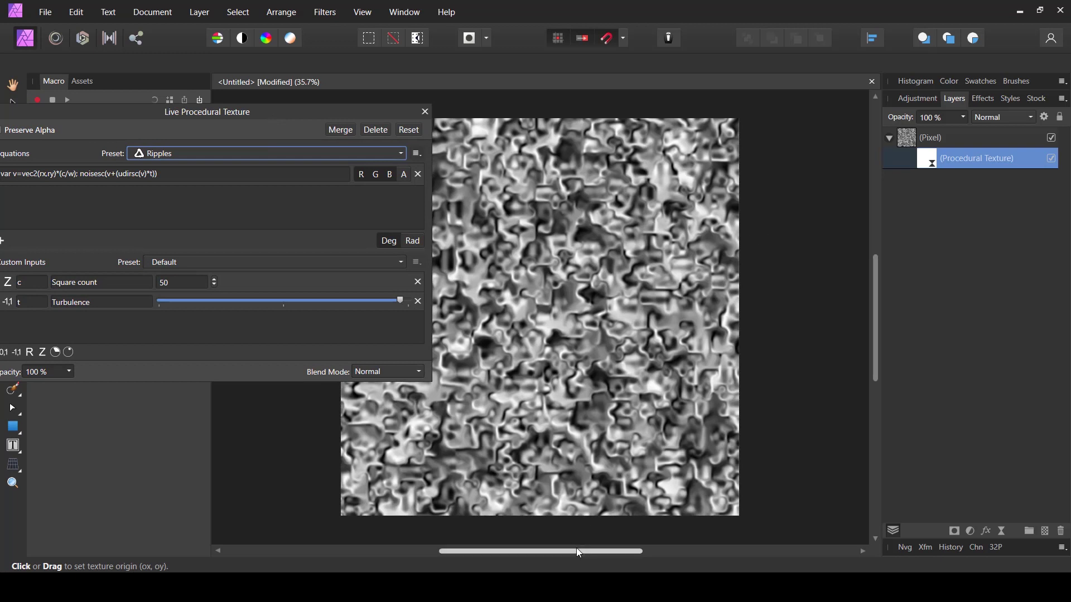
pyautogui.moveTo(576, 550); pyautogui.dragTo(521, 540)
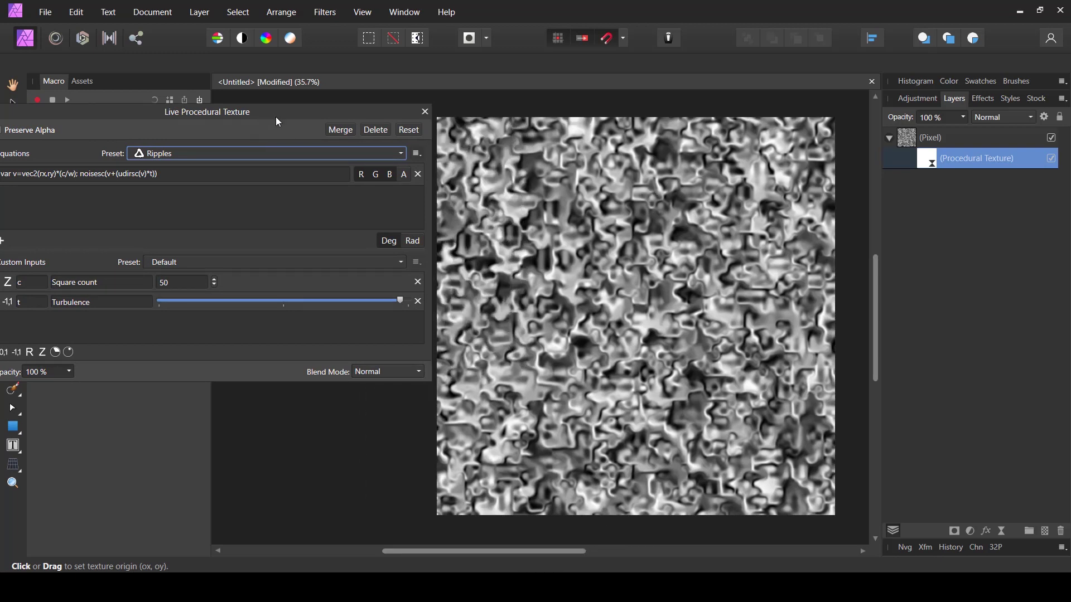
pyautogui.moveTo(278, 121); pyautogui.dragTo(300, 124)
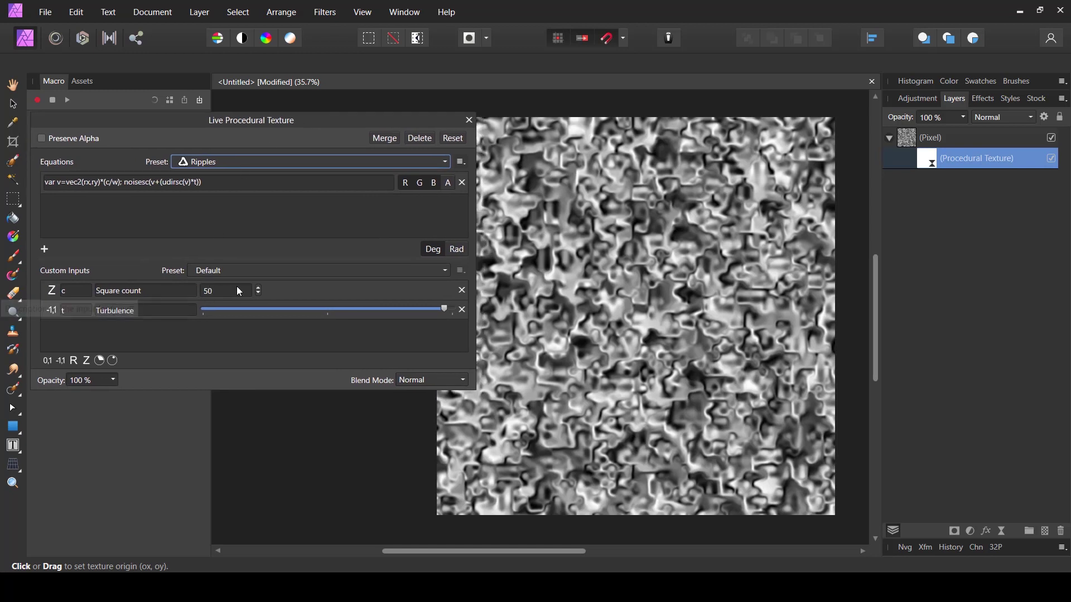
pyautogui.moveTo(447, 310); pyautogui.dragTo(328, 310)
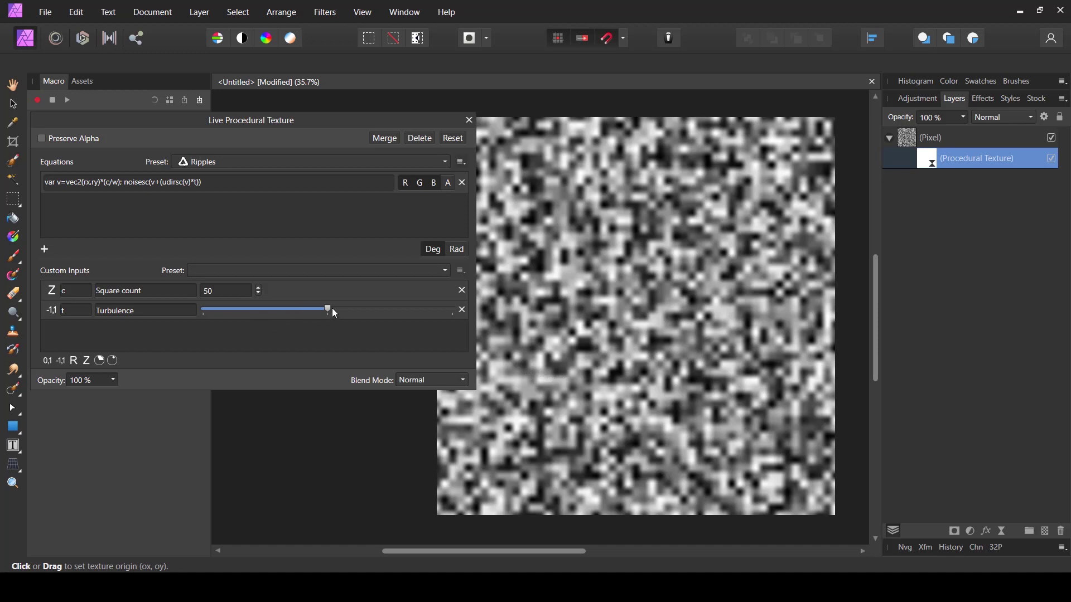
pyautogui.moveTo(329, 313); pyautogui.dragTo(462, 308)
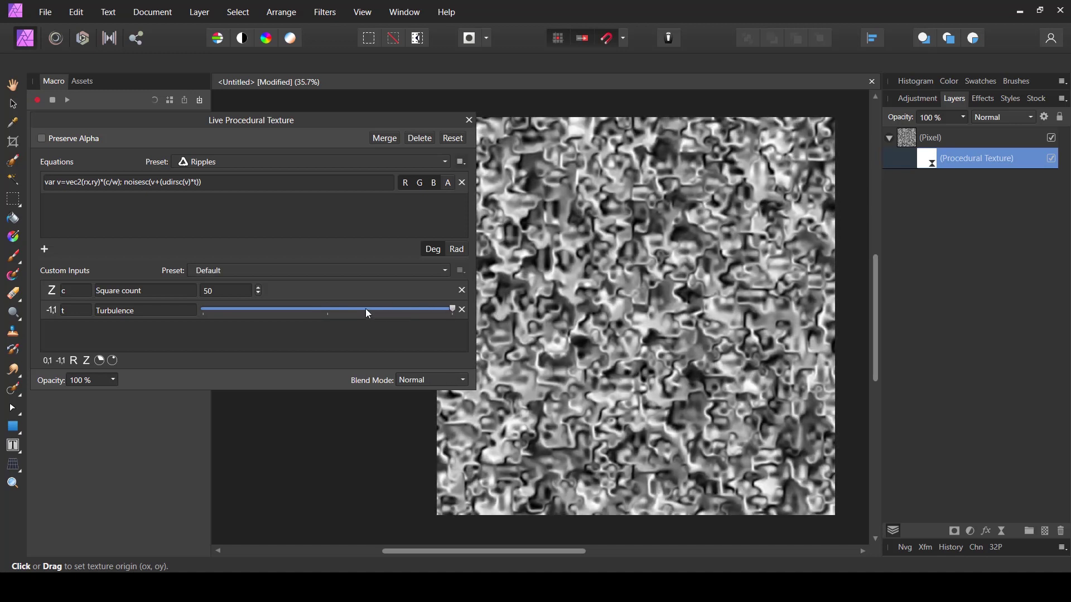
pyautogui.click(217, 291)
# Set Square count to 400 and close the Live Procedural Texture dialog.
pyautogui.write('400')
pyautogui.press('Return')
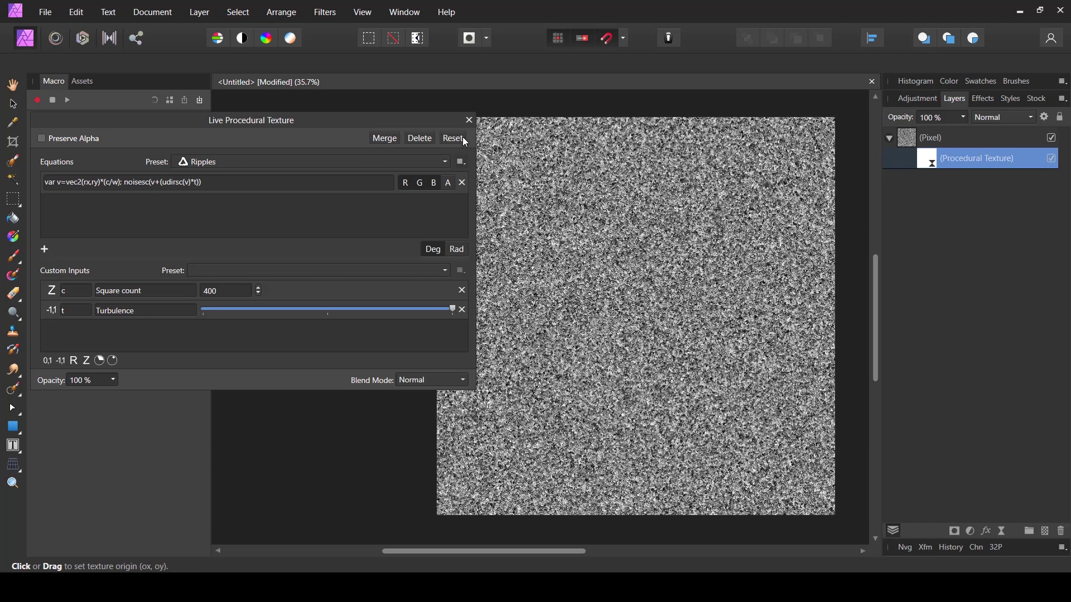
pyautogui.click(470, 121)
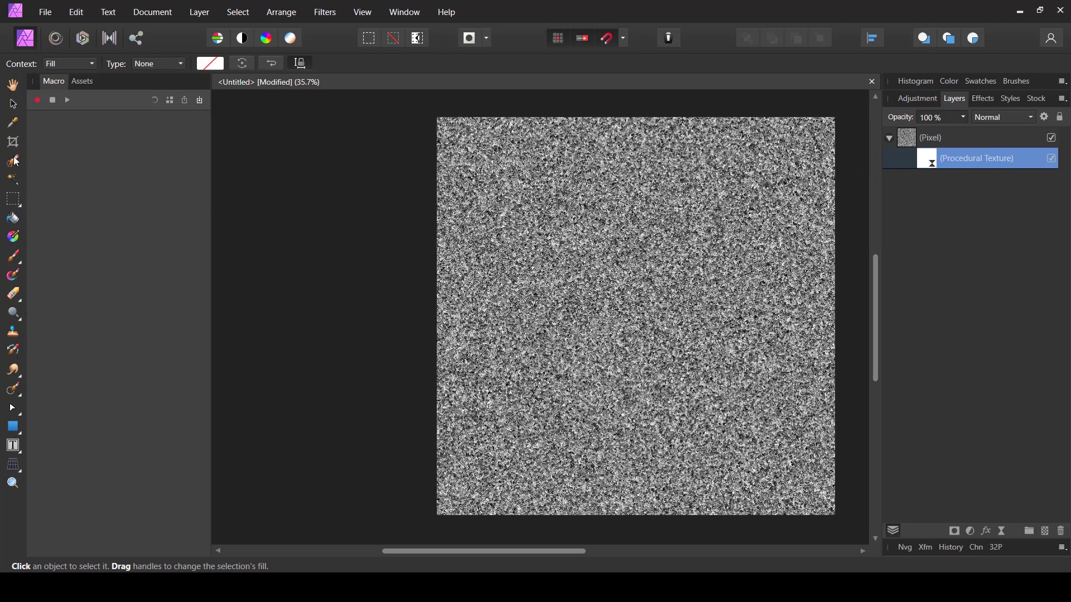
# Inspect the noise at 100%, fit the document, then collapse the Pixel layer's children.
pyautogui.click(17, 85)
pyautogui.rightClick(568, 266)
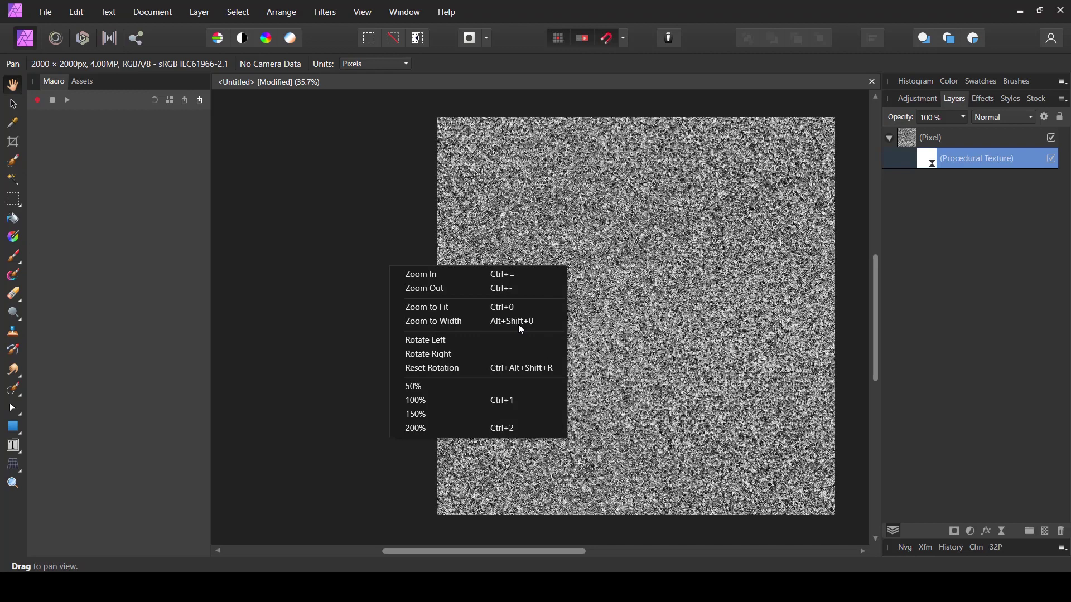
pyautogui.click(473, 401)
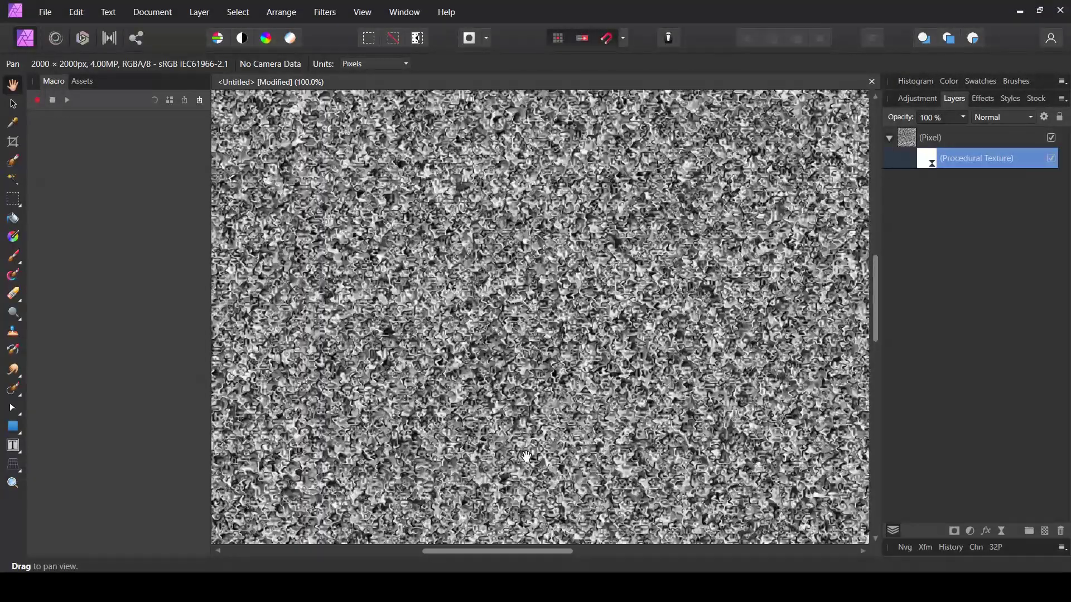
pyautogui.moveTo(502, 340); pyautogui.dragTo(530, 393)
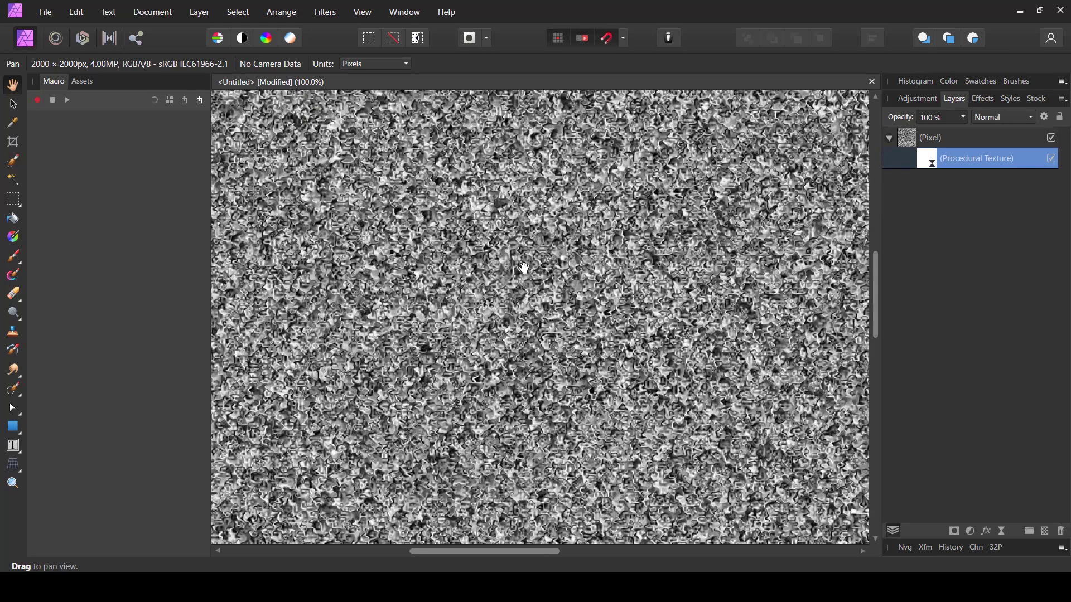
pyautogui.hotkey('ctrl', '0')
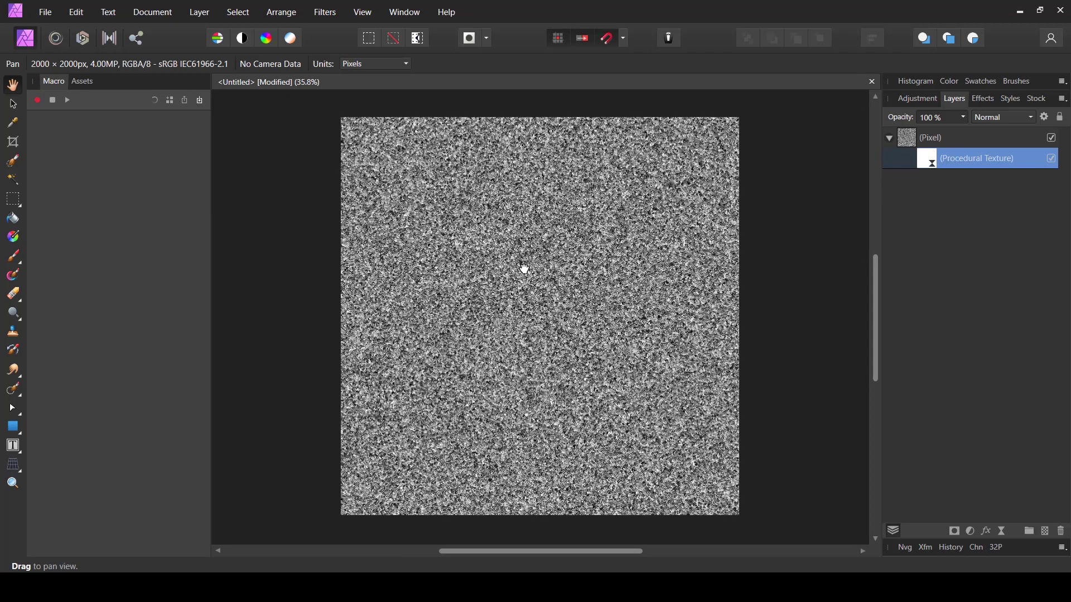
pyautogui.click(883, 139)
pyautogui.click(892, 139)
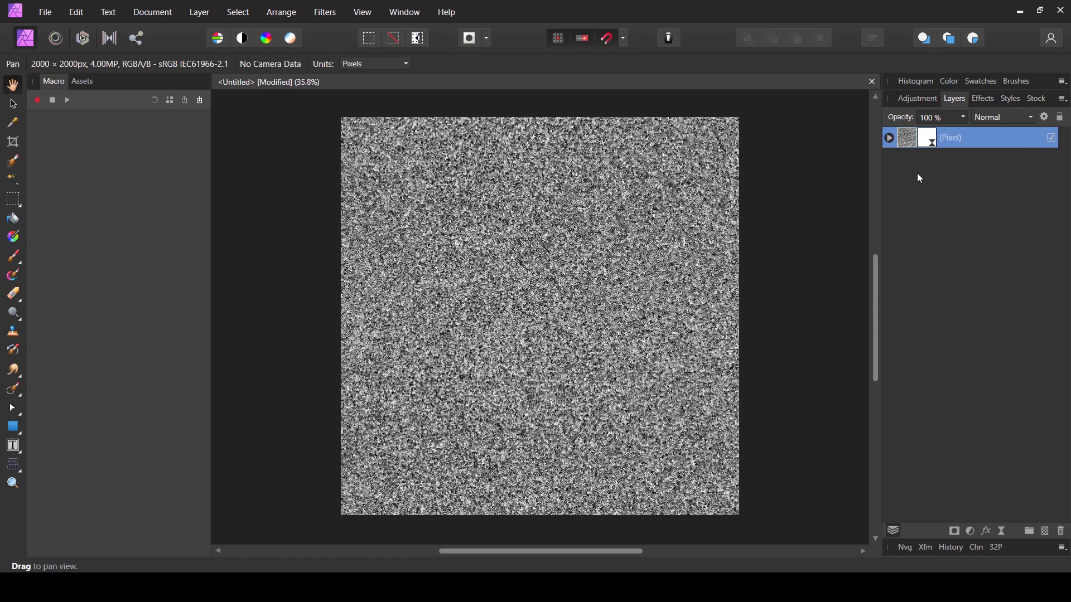
# Add a Recolor adjustment with hue 34.2°, saturation 71% and lightness 0%.
pyautogui.click(971, 533)
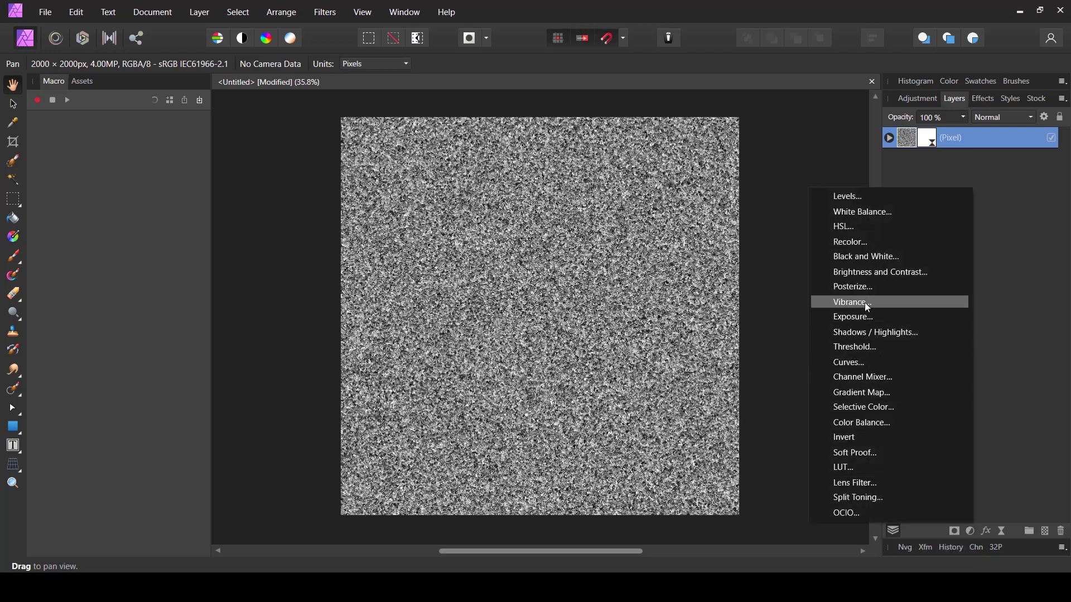
pyautogui.click(847, 244)
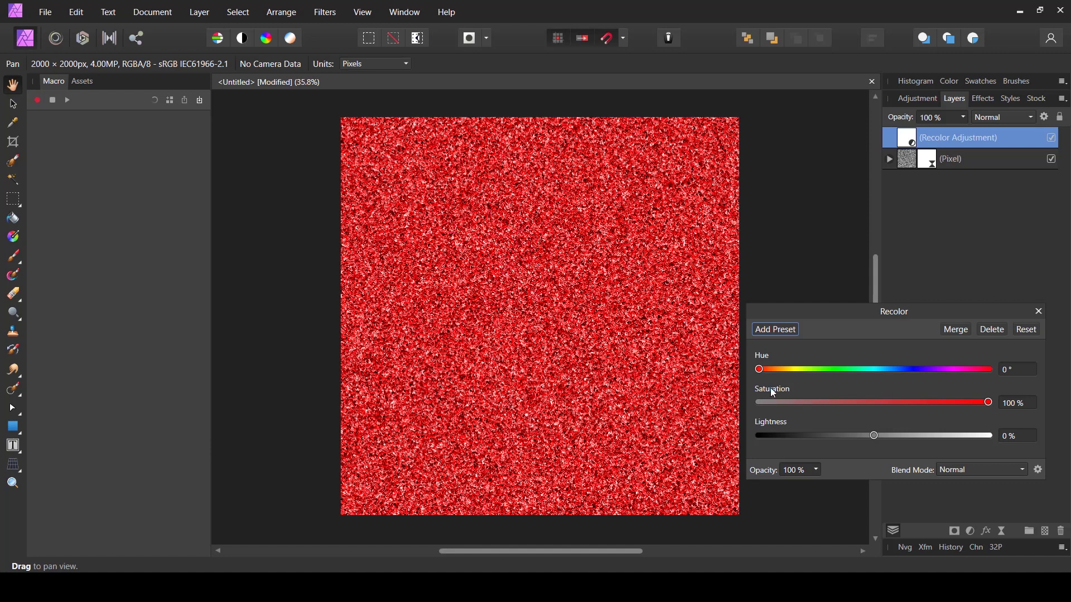
pyautogui.moveTo(768, 370); pyautogui.dragTo(782, 370)
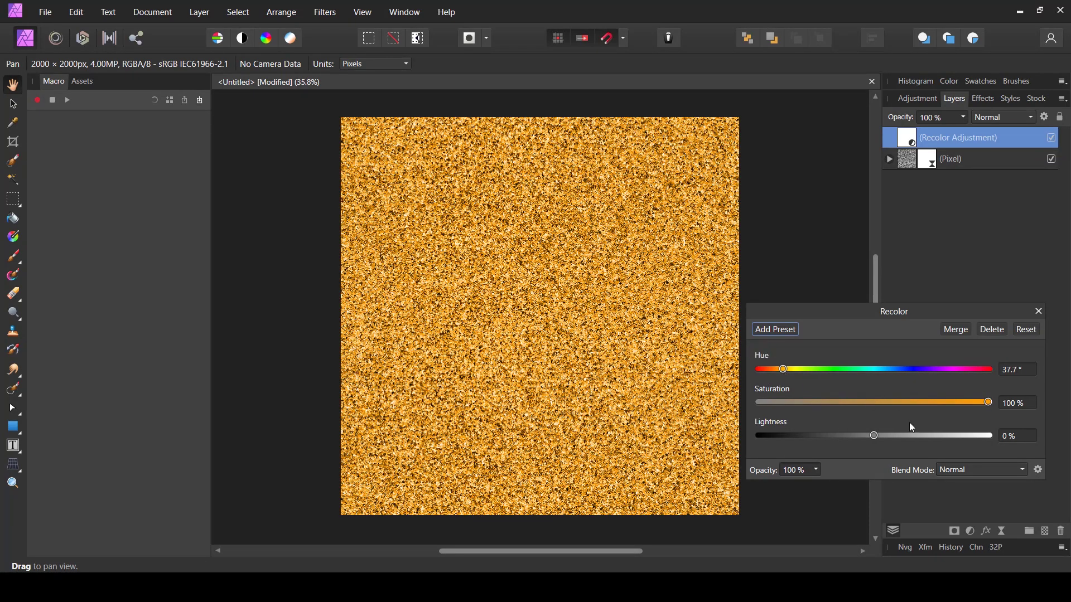
pyautogui.moveTo(988, 402); pyautogui.dragTo(902, 401)
pyautogui.moveTo(782, 371); pyautogui.dragTo(782, 372)
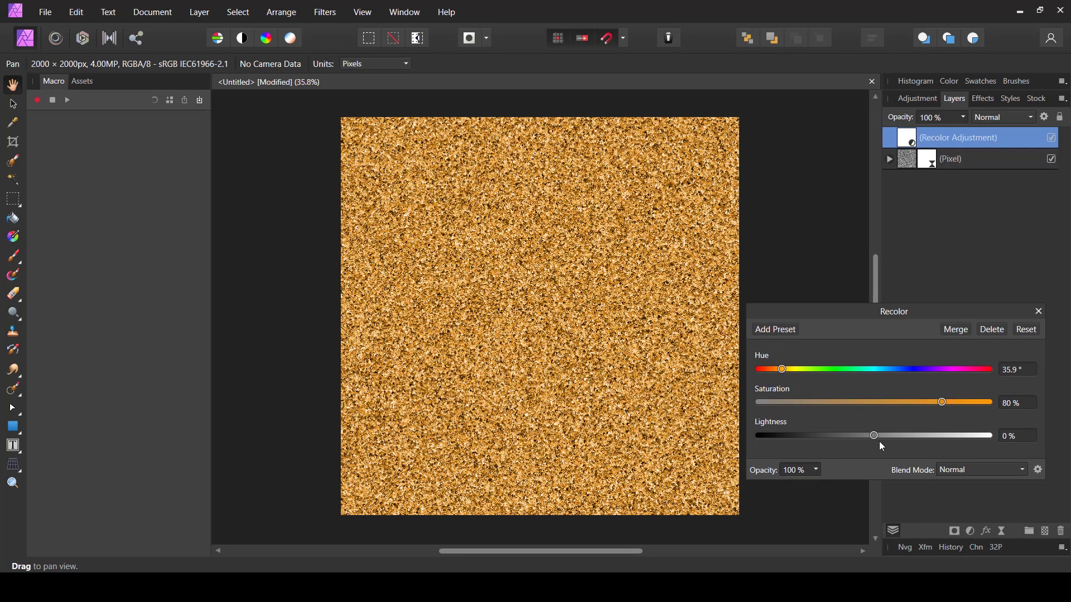
pyautogui.moveTo(872, 436)
pyautogui.mouseDown()
pyautogui.moveTo(856, 436)
pyautogui.moveTo(944, 436)
pyautogui.moveTo(860, 435)
pyautogui.moveTo(871, 438)
pyautogui.mouseUp()
pyautogui.moveTo(918, 404)
pyautogui.mouseDown()
pyautogui.moveTo(888, 404)
pyautogui.moveTo(911, 407)
pyautogui.mouseUp()
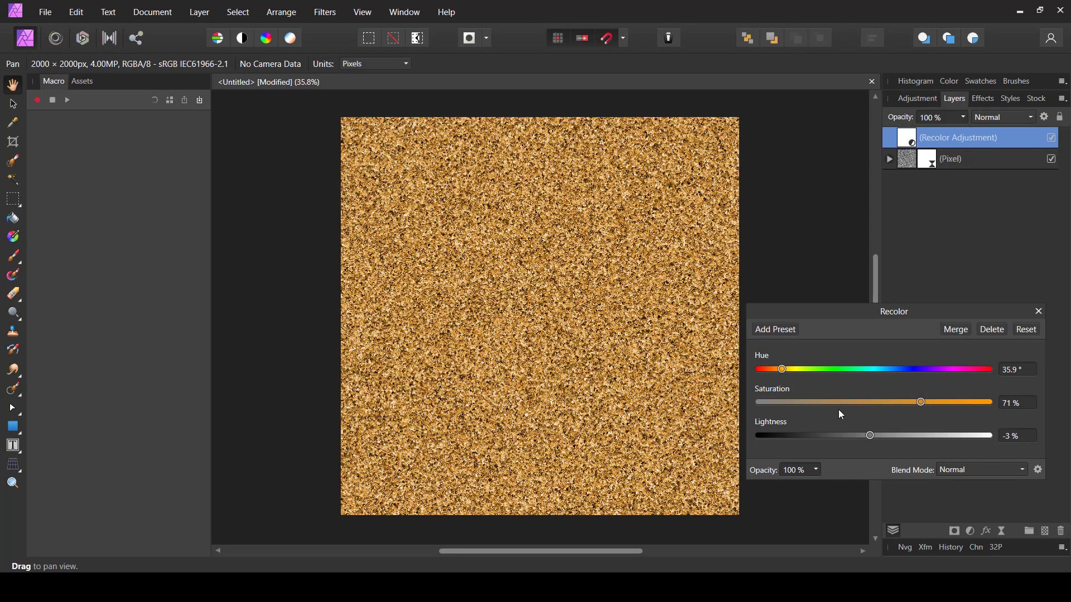
pyautogui.moveTo(783, 368); pyautogui.dragTo(782, 366)
pyautogui.moveTo(876, 438); pyautogui.dragTo(878, 438)
pyautogui.click(1041, 312)
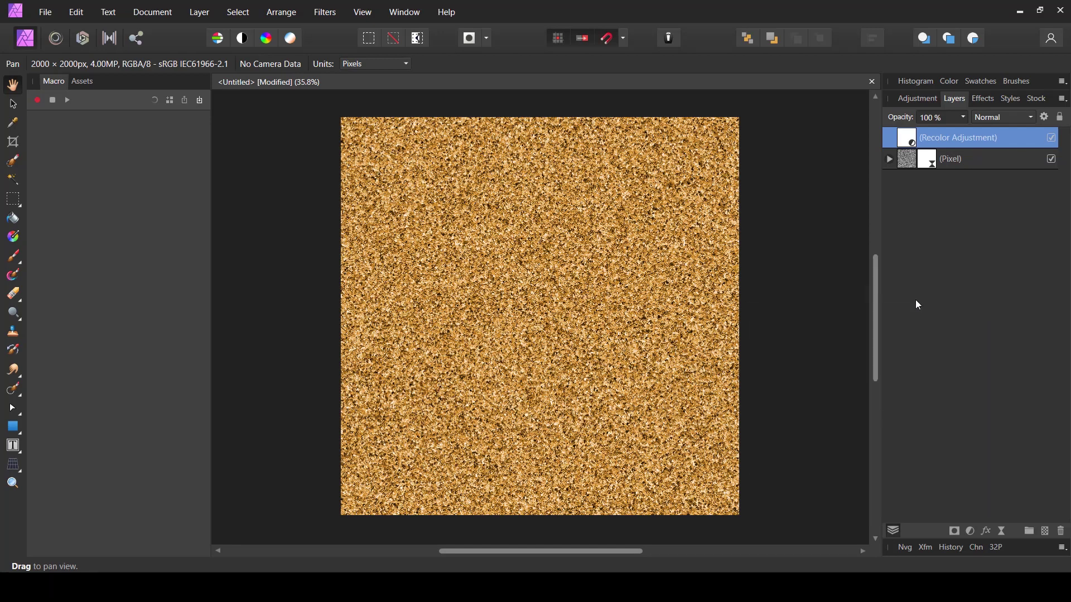
pyautogui.rightClick(573, 250)
pyautogui.click(460, 374)
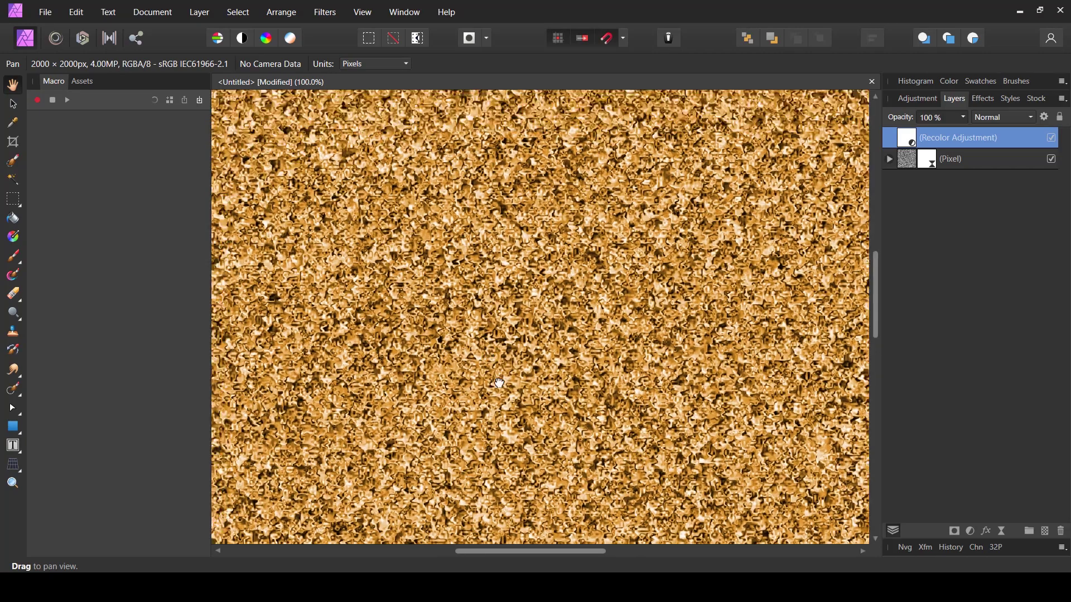
pyautogui.moveTo(499, 383); pyautogui.dragTo(537, 460)
pyautogui.moveTo(654, 459); pyautogui.dragTo(537, 304)
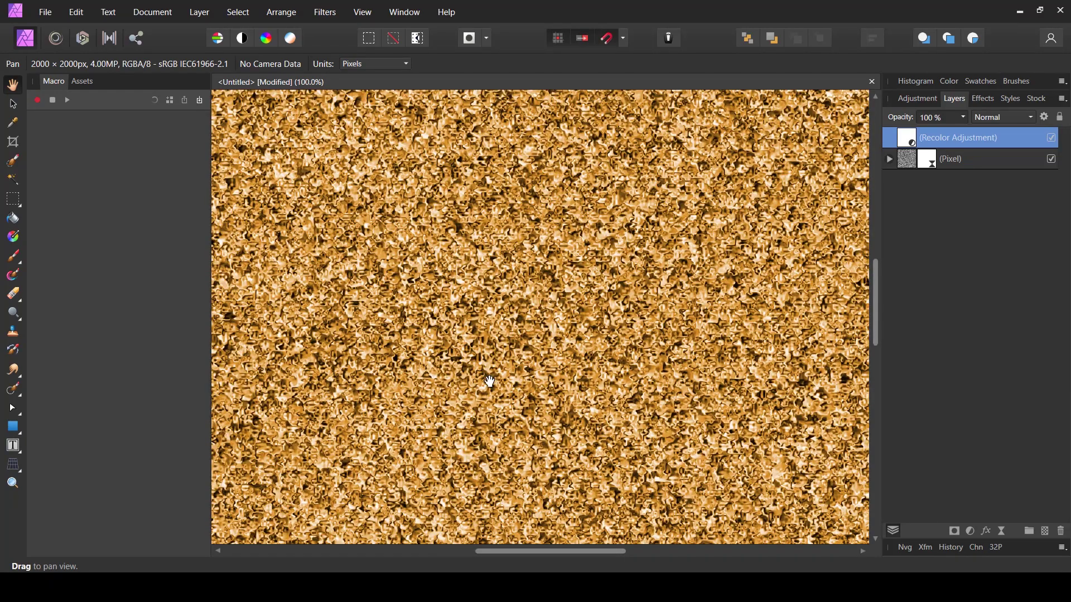
pyautogui.hotkey('ctrl', '0')
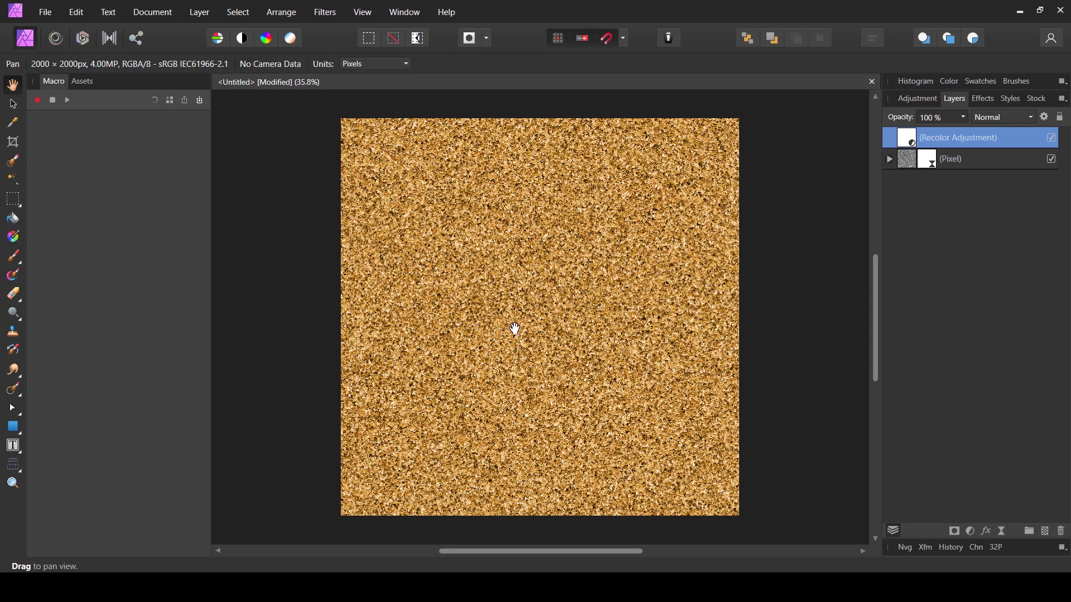
pyautogui.rightClick(513, 327)
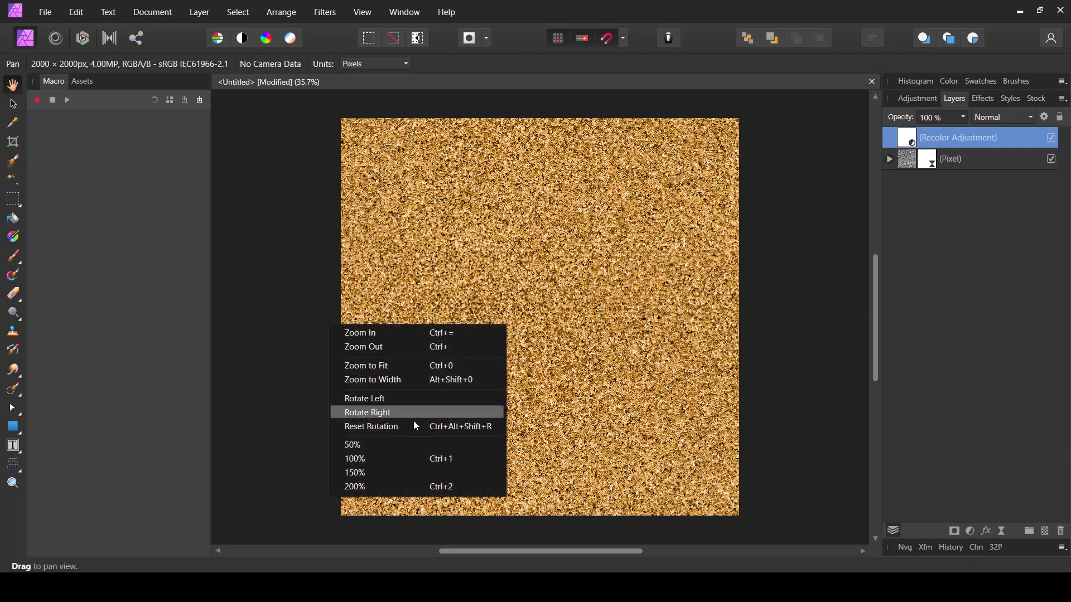
pyautogui.click(395, 457)
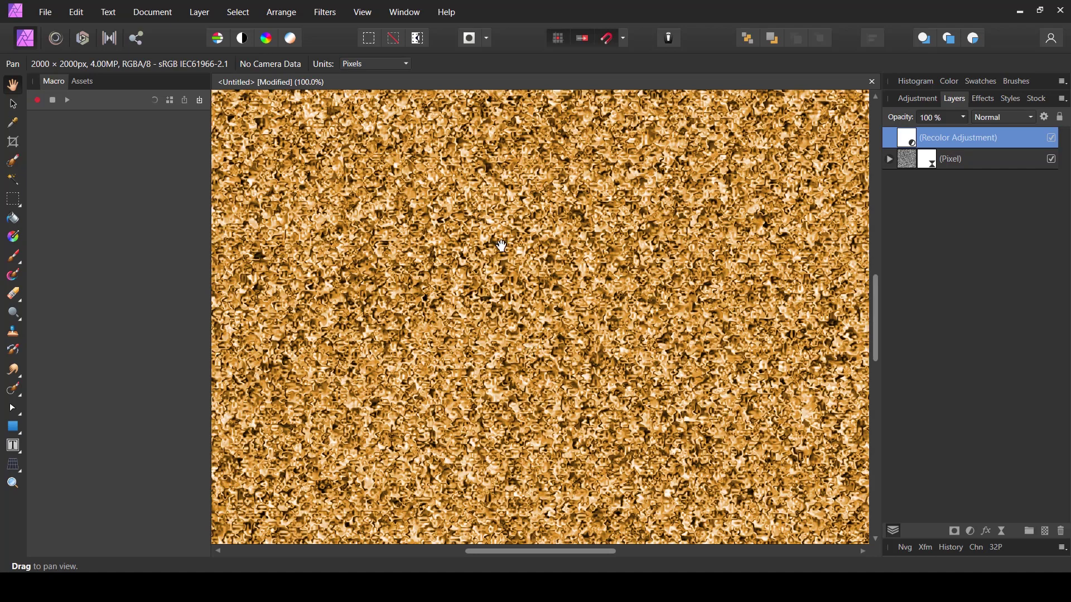
pyautogui.hotkey('ctrl', '0')
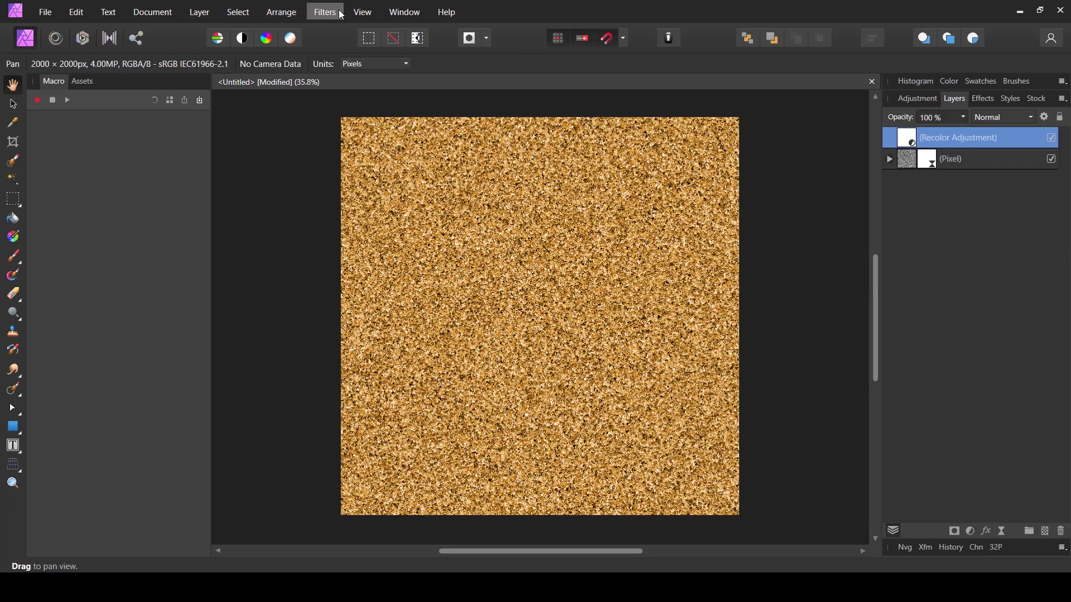
# Merge all visible layers into a new pixel layer at the top of the stack.
pyautogui.click(199, 11)
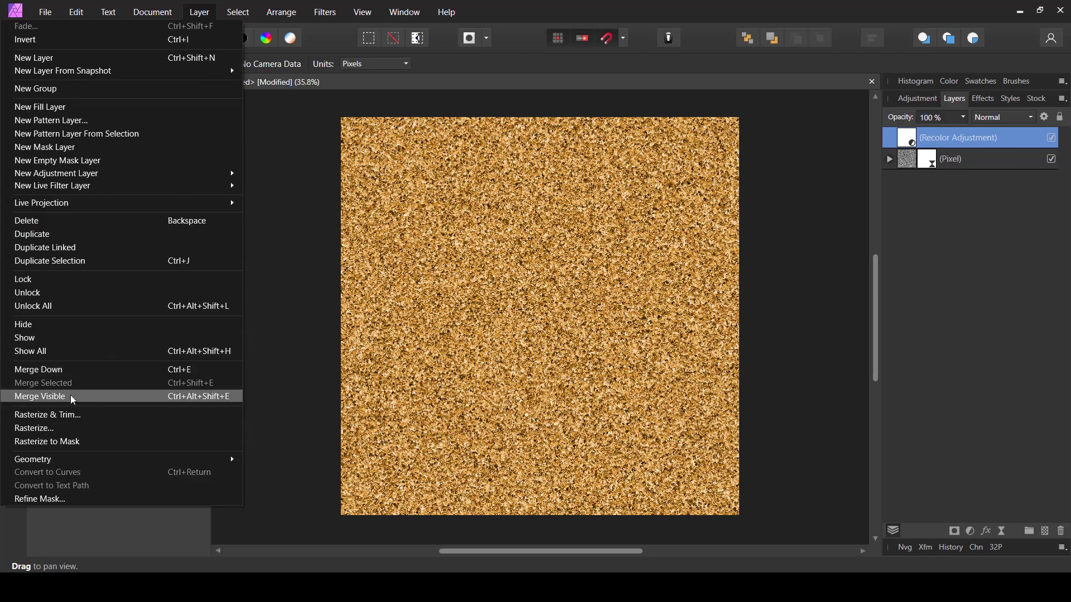
pyautogui.click(202, 400)
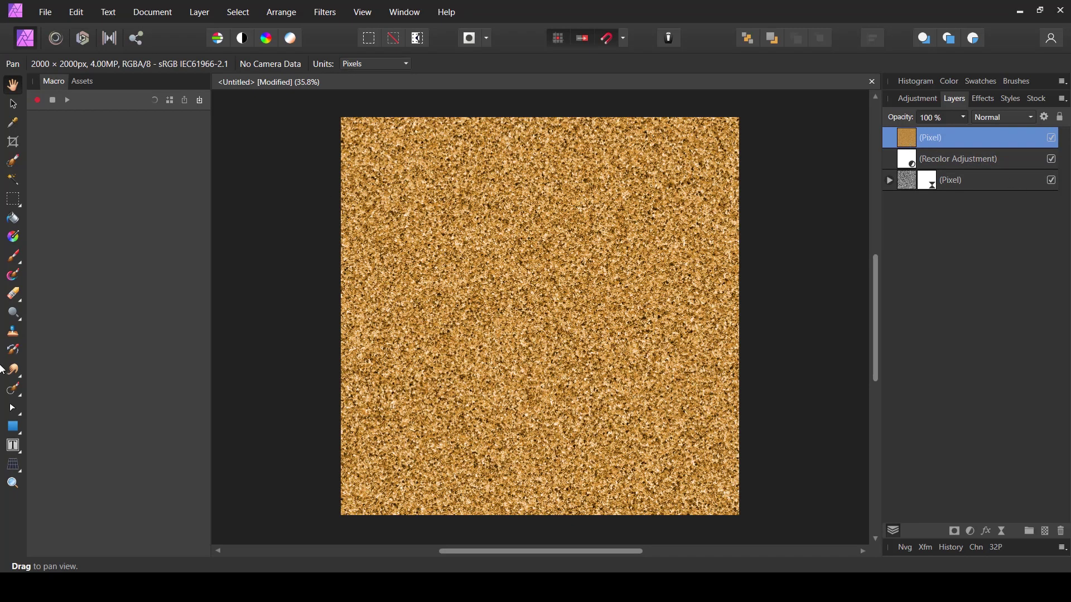
pyautogui.click(324, 12)
pyautogui.moveTo(231, 109)
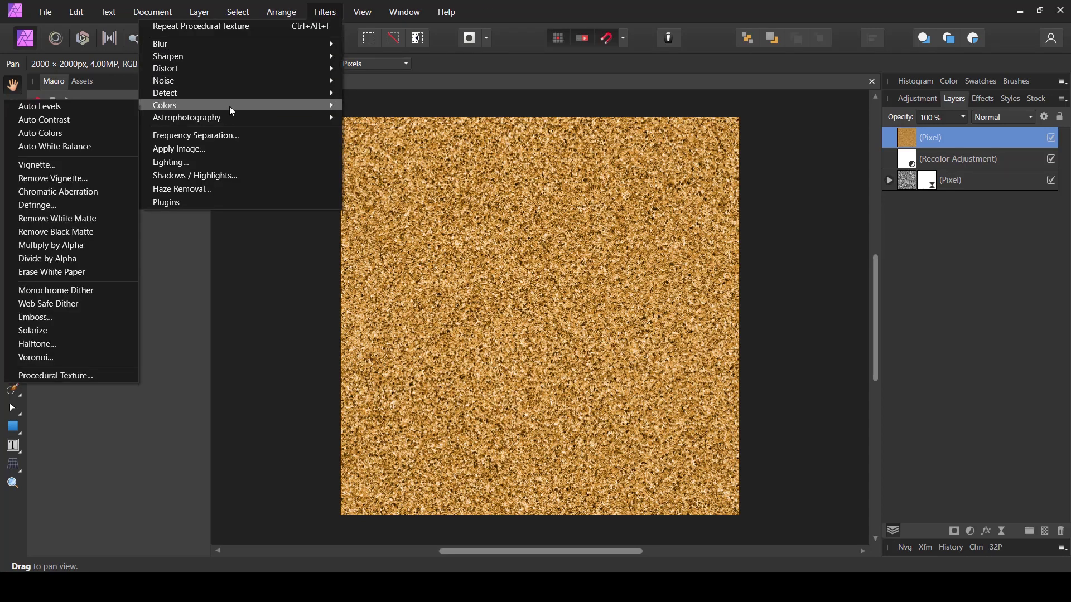
# Preview the Emboss filter with a larger radius, then cancel it.
pyautogui.click(33, 317)
pyautogui.moveTo(112, 237); pyautogui.dragTo(231, 189)
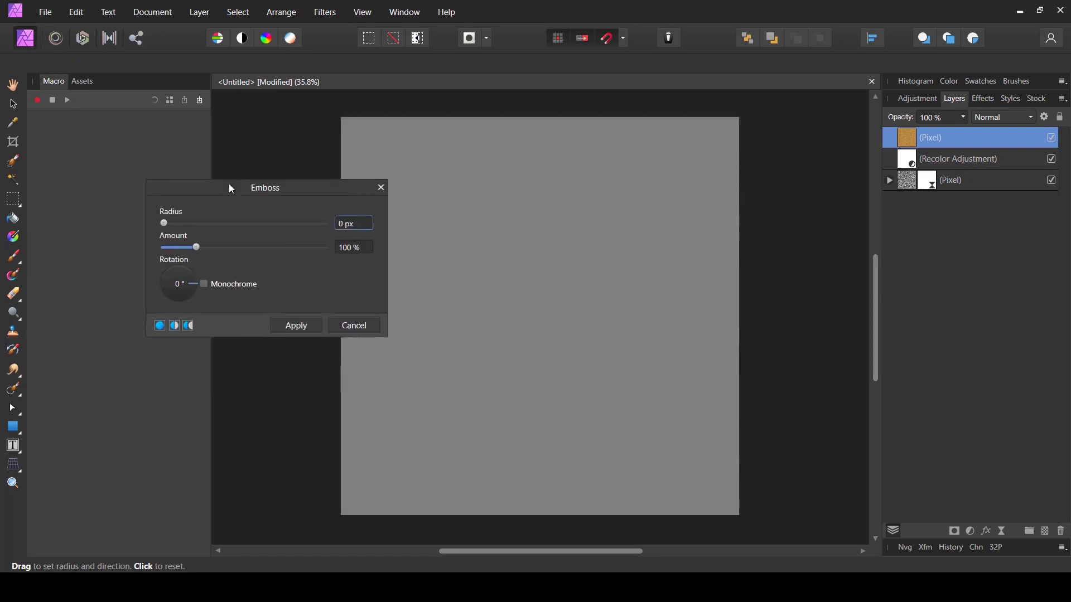
pyautogui.moveTo(165, 226); pyautogui.dragTo(225, 224)
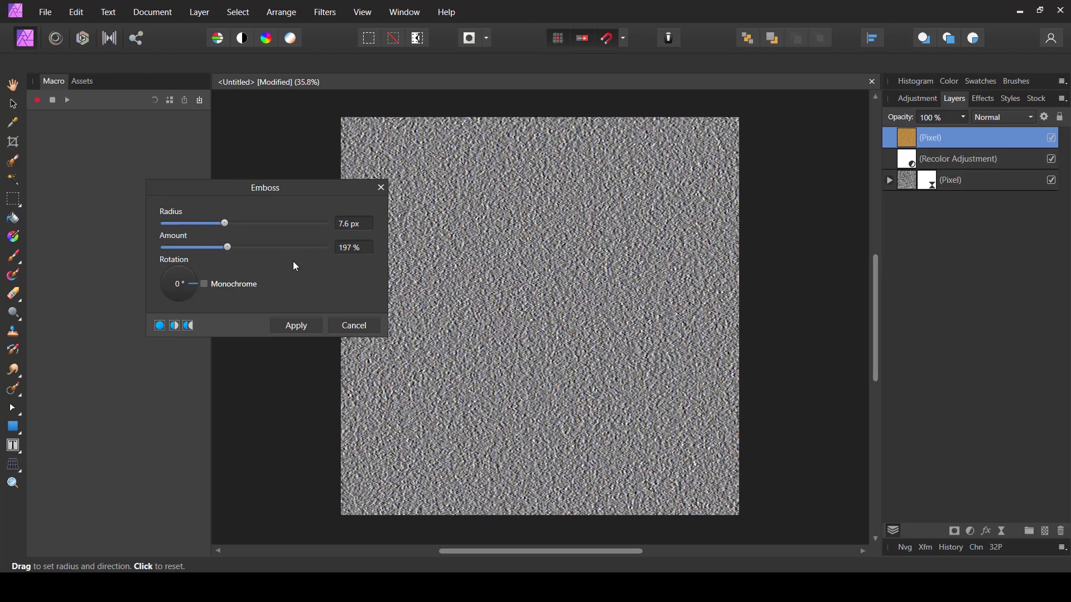
pyautogui.click(371, 327)
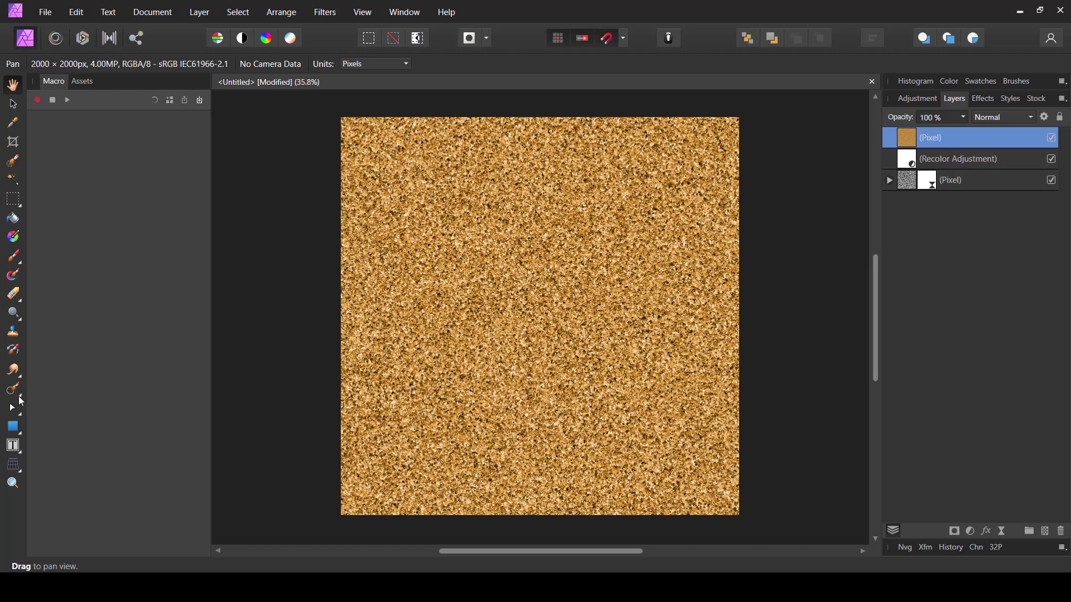
# View the texture at 100% and reopen the Emboss filter dialog.
pyautogui.rightClick(502, 215)
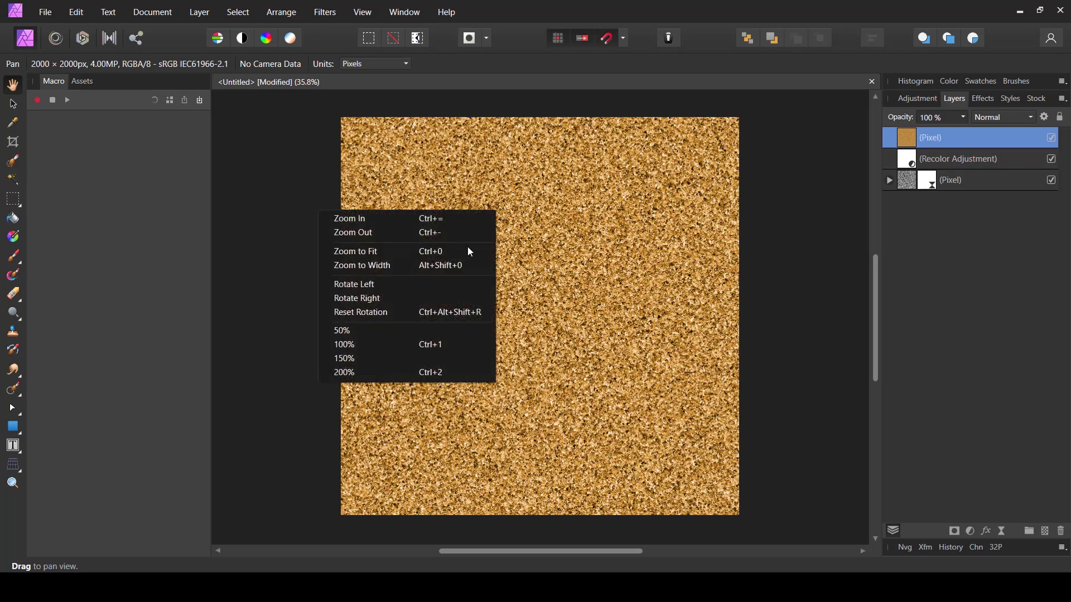
pyautogui.click(385, 346)
pyautogui.moveTo(550, 256); pyautogui.dragTo(662, 227)
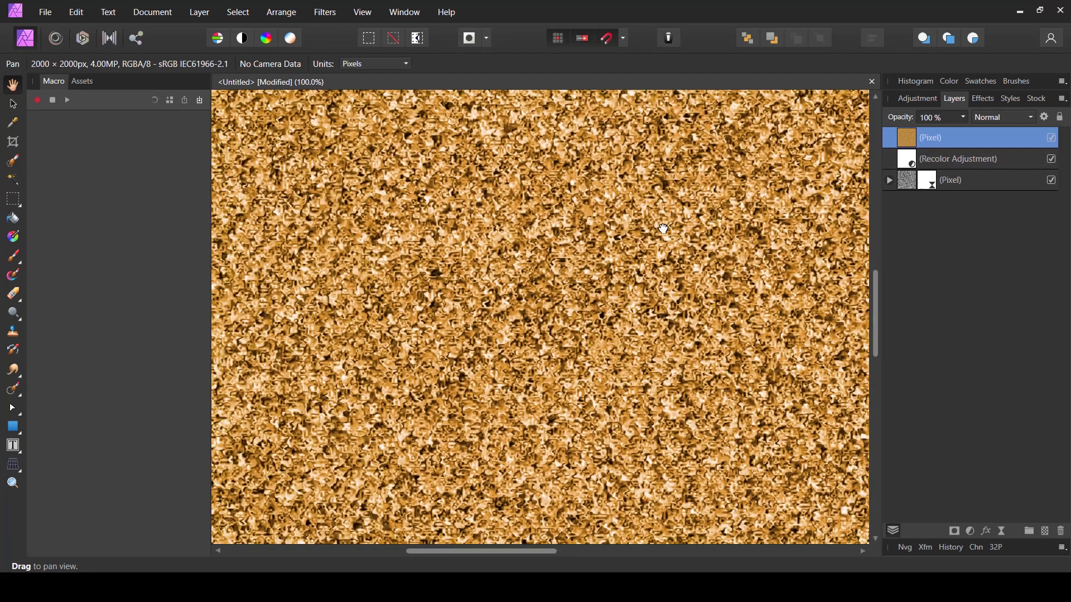
pyautogui.moveTo(538, 220); pyautogui.dragTo(563, 217)
pyautogui.click(324, 12)
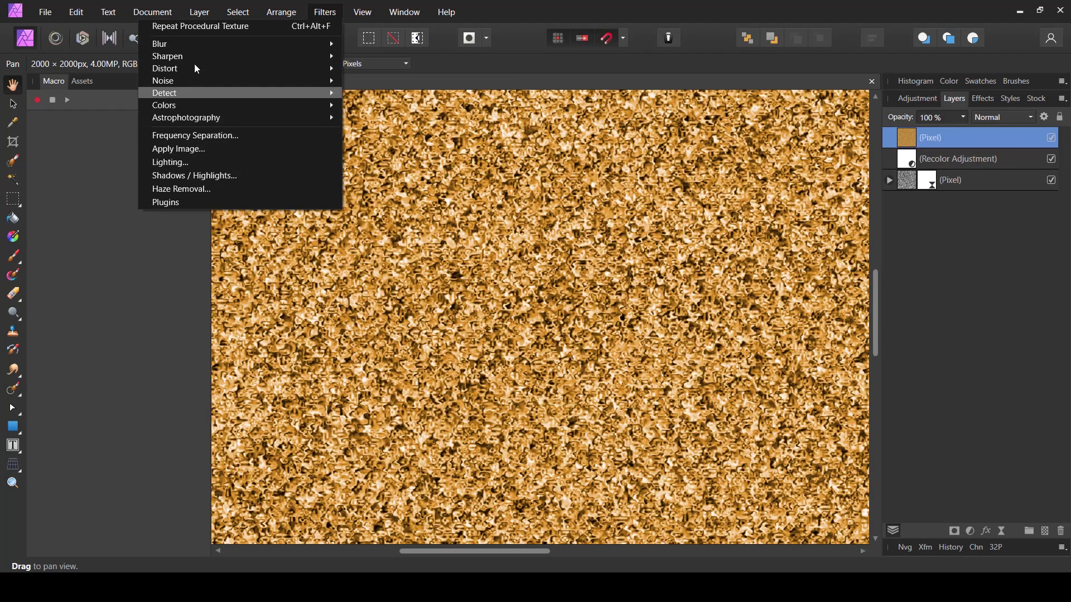
pyautogui.moveTo(171, 105)
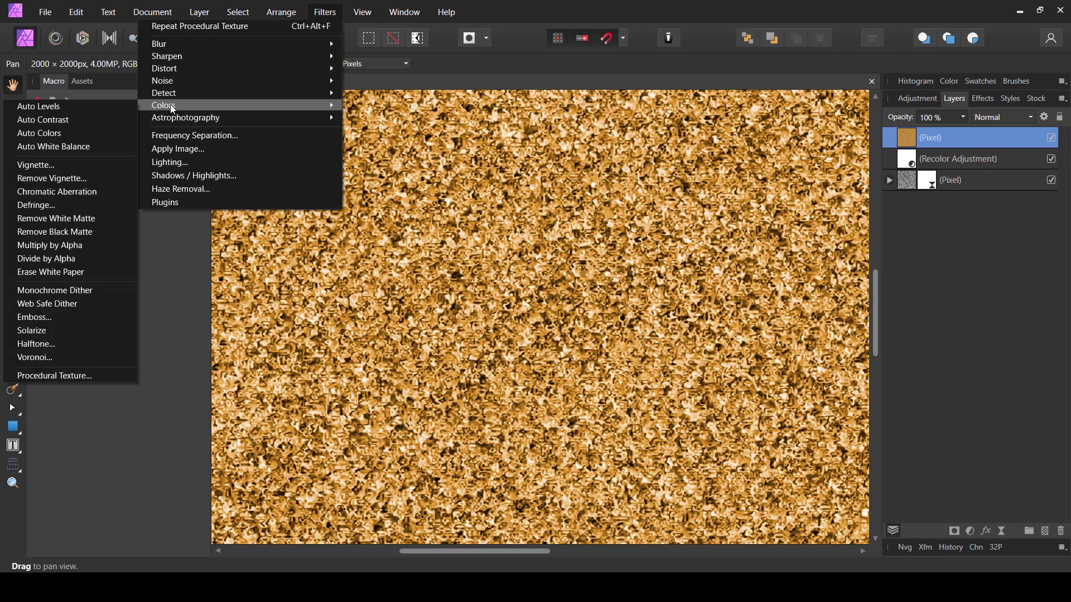
pyautogui.click(41, 317)
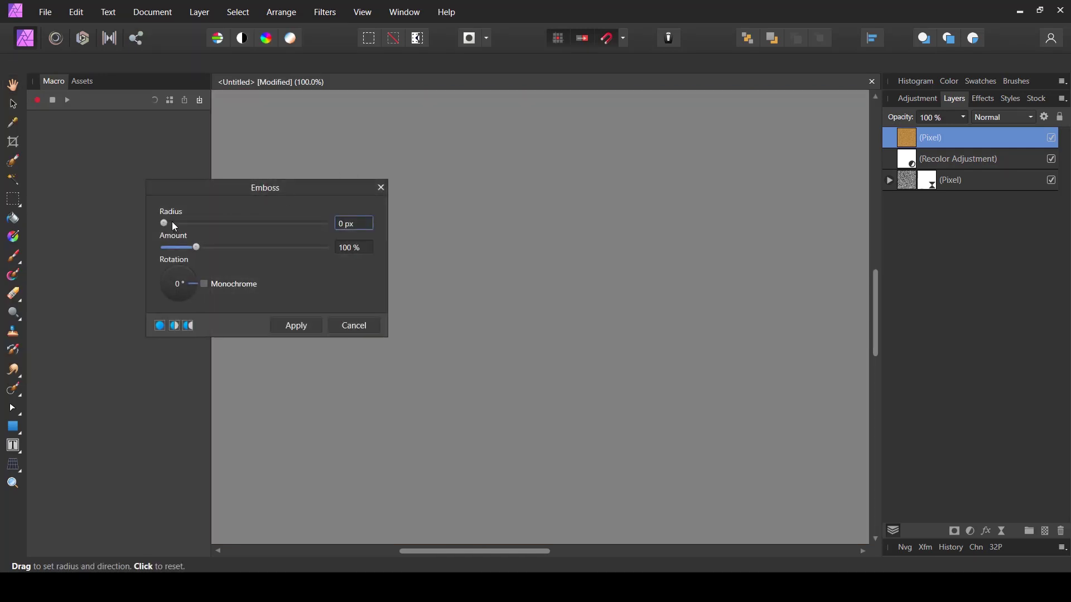
# Apply a monochrome emboss with radius 3.5 px, amount 326% and rotation 315°.
pyautogui.moveTo(172, 222); pyautogui.dragTo(210, 234)
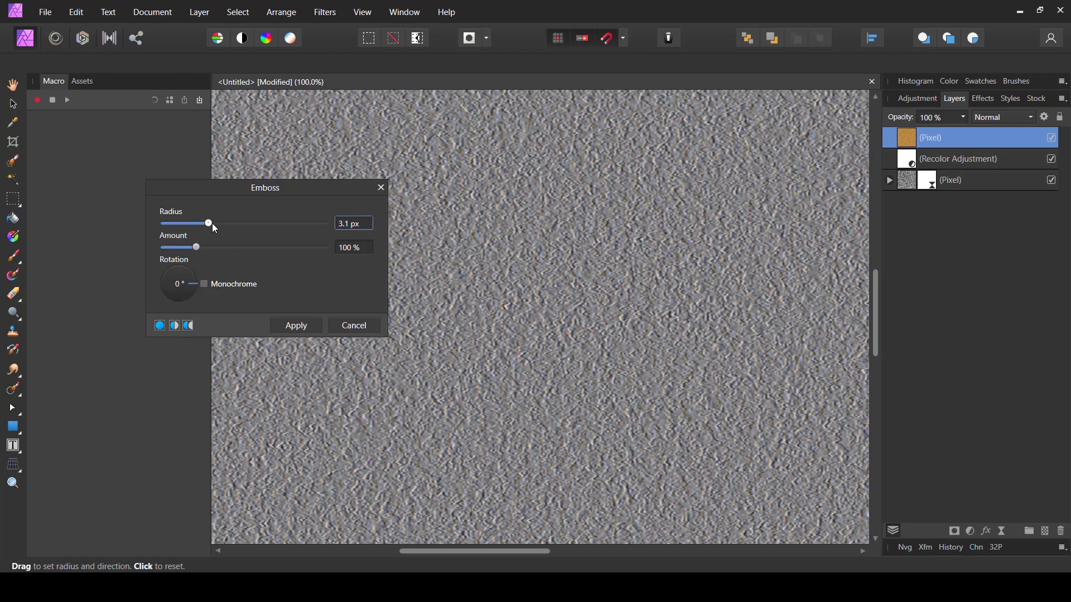
pyautogui.moveTo(212, 223); pyautogui.dragTo(227, 229)
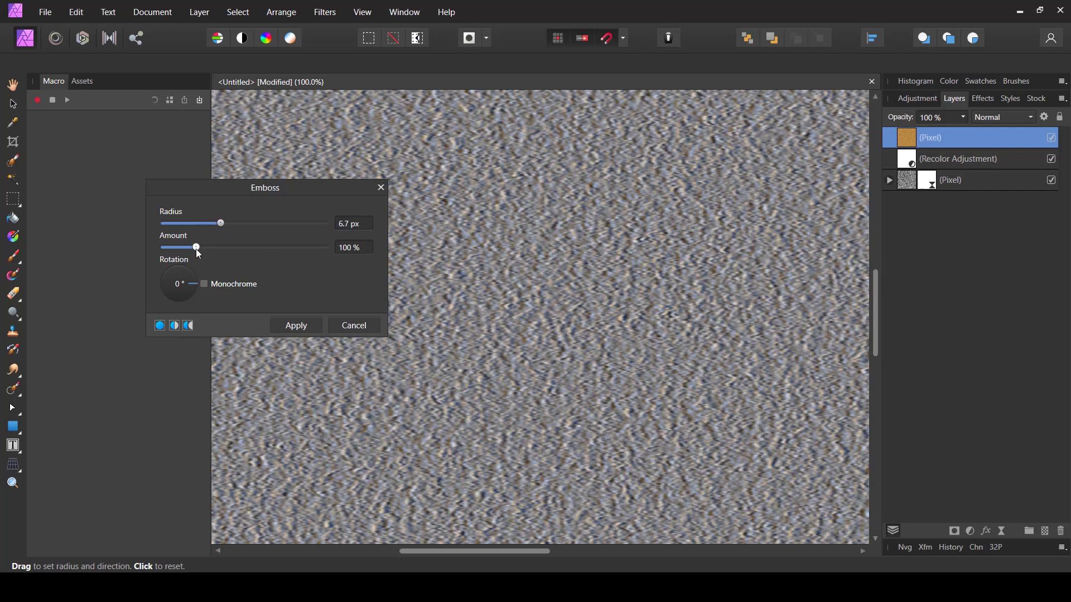
pyautogui.moveTo(199, 249); pyautogui.dragTo(270, 254)
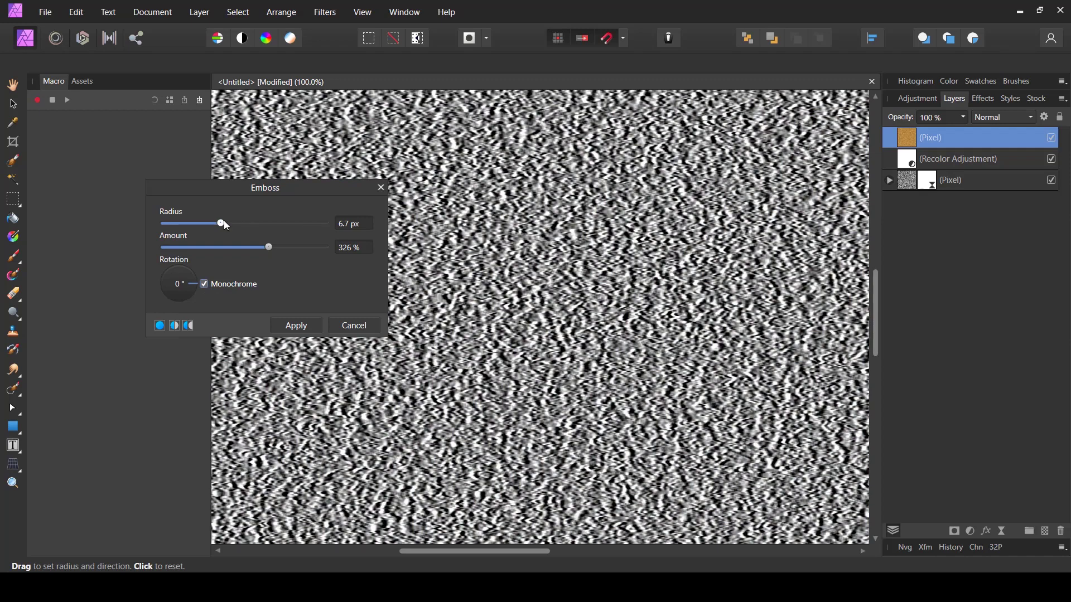
pyautogui.moveTo(220, 225)
pyautogui.mouseDown()
pyautogui.moveTo(267, 225)
pyautogui.moveTo(210, 223)
pyautogui.mouseUp()
pyautogui.moveTo(213, 223); pyautogui.dragTo(209, 223)
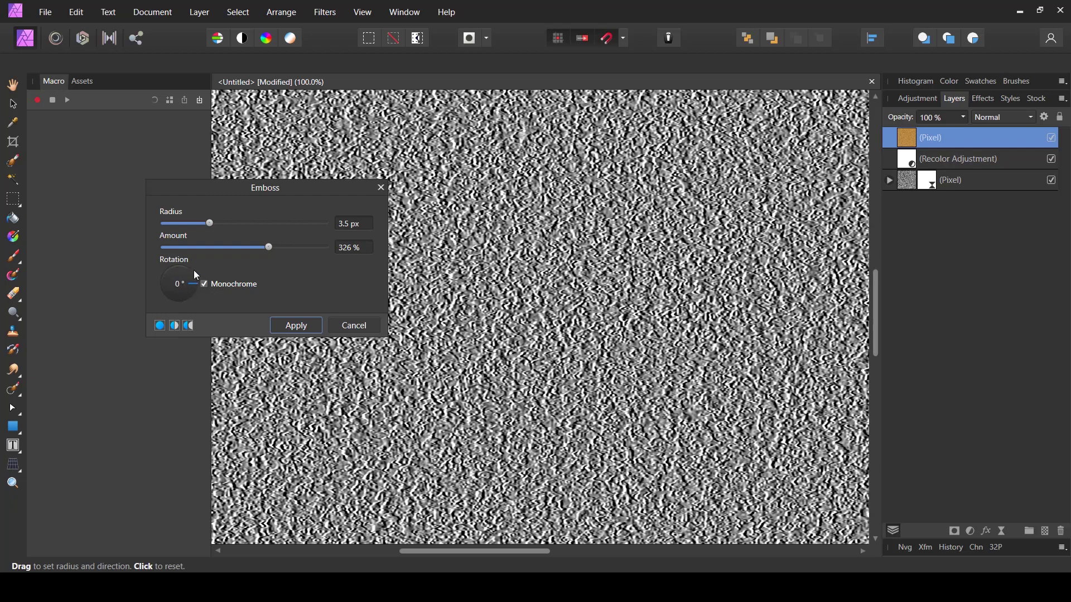
pyautogui.moveTo(194, 284)
pyautogui.mouseDown()
pyautogui.moveTo(174, 303)
pyautogui.moveTo(155, 303)
pyautogui.moveTo(145, 287)
pyautogui.moveTo(163, 263)
pyautogui.moveTo(196, 259)
pyautogui.moveTo(162, 299)
pyautogui.moveTo(195, 299)
pyautogui.mouseUp()
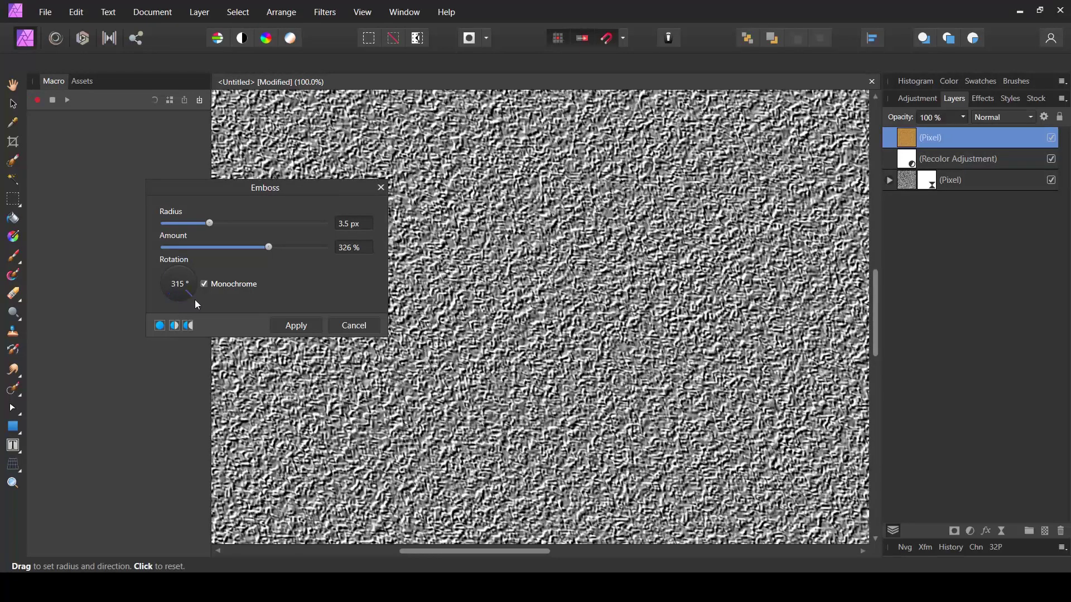
pyautogui.click(296, 326)
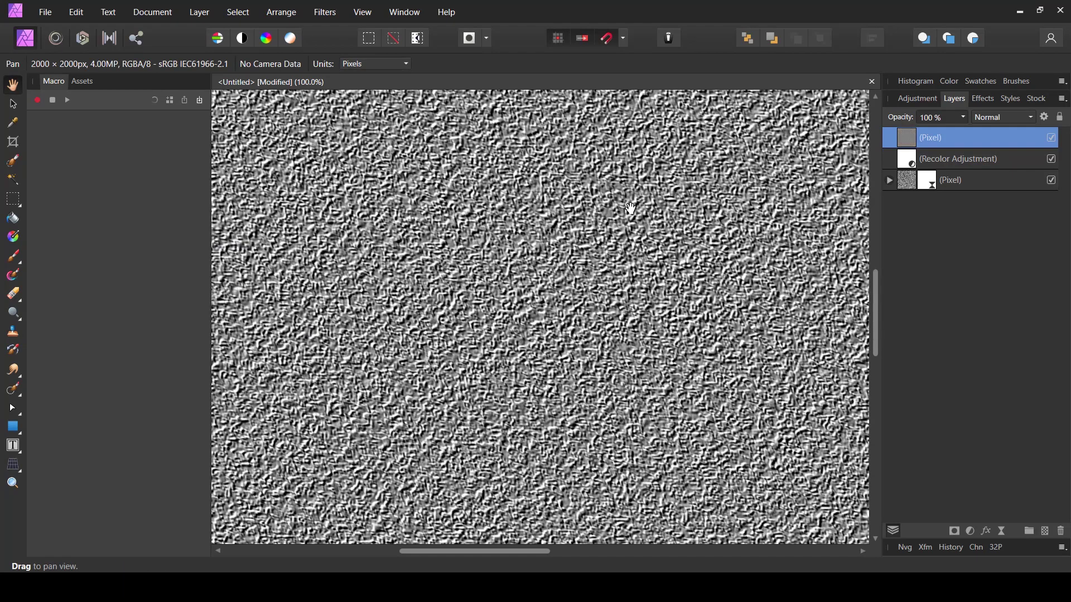
# Try the Overlay blend mode on the embossed layer and compare it hidden and shown.
pyautogui.moveTo(655, 210); pyautogui.dragTo(606, 276)
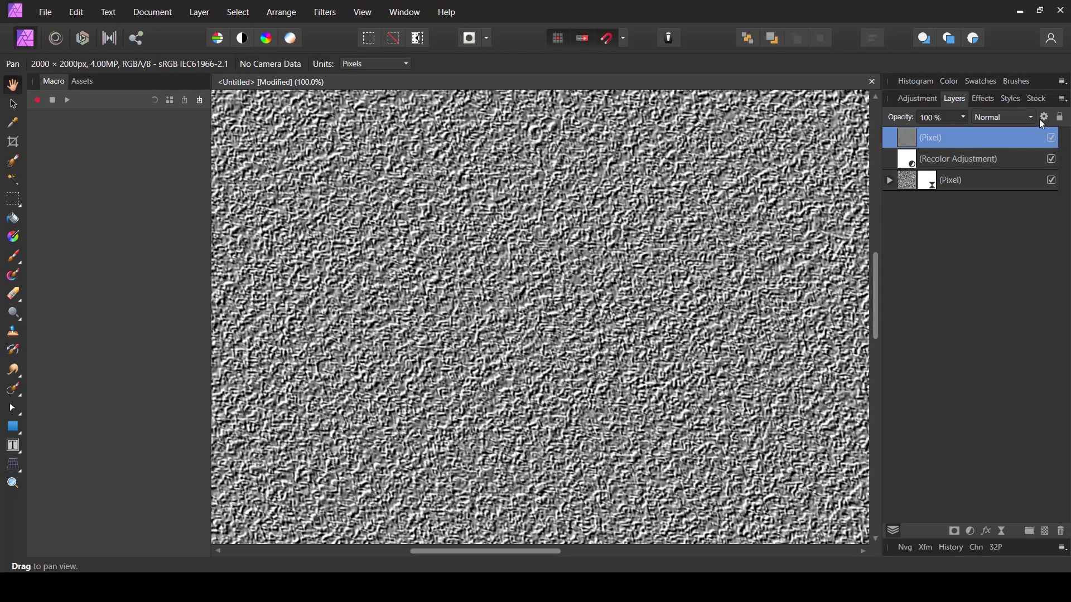
pyautogui.click(1006, 117)
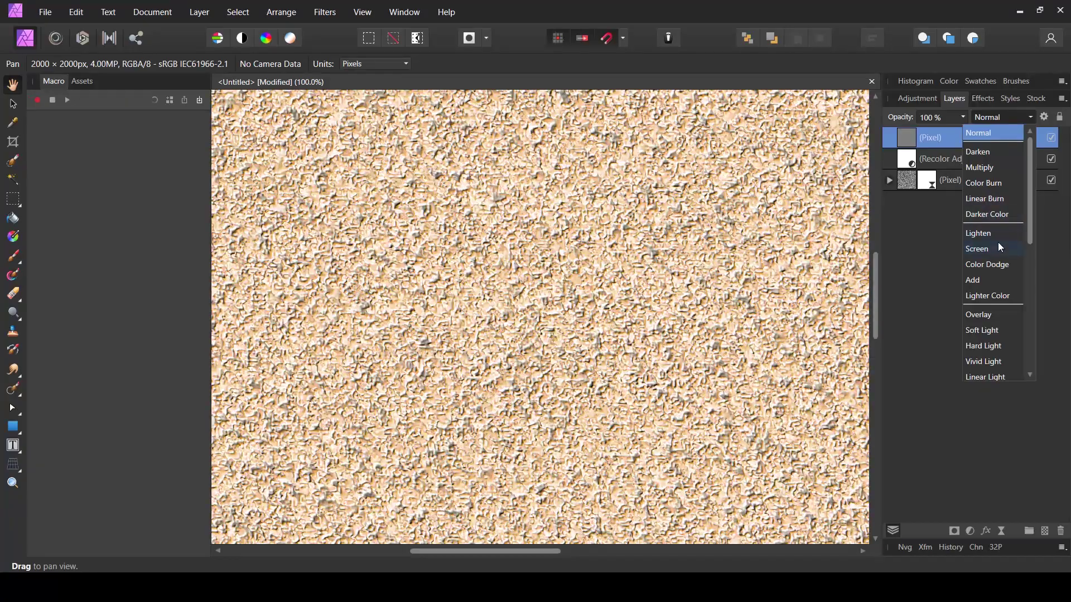
pyautogui.scroll(-2, 996, 245)
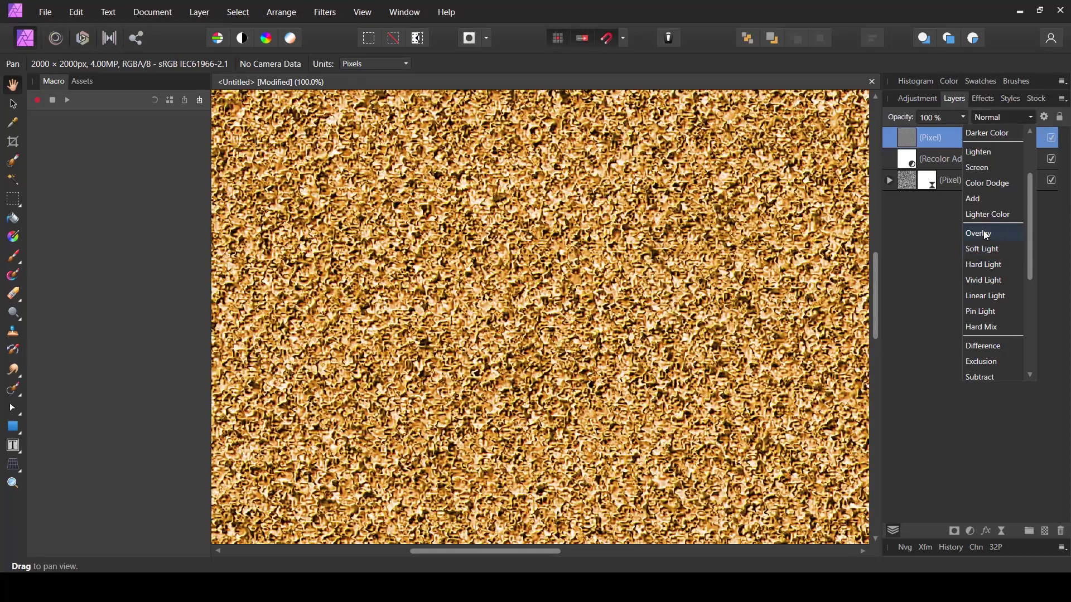
pyautogui.click(986, 234)
pyautogui.moveTo(466, 167); pyautogui.dragTo(493, 327)
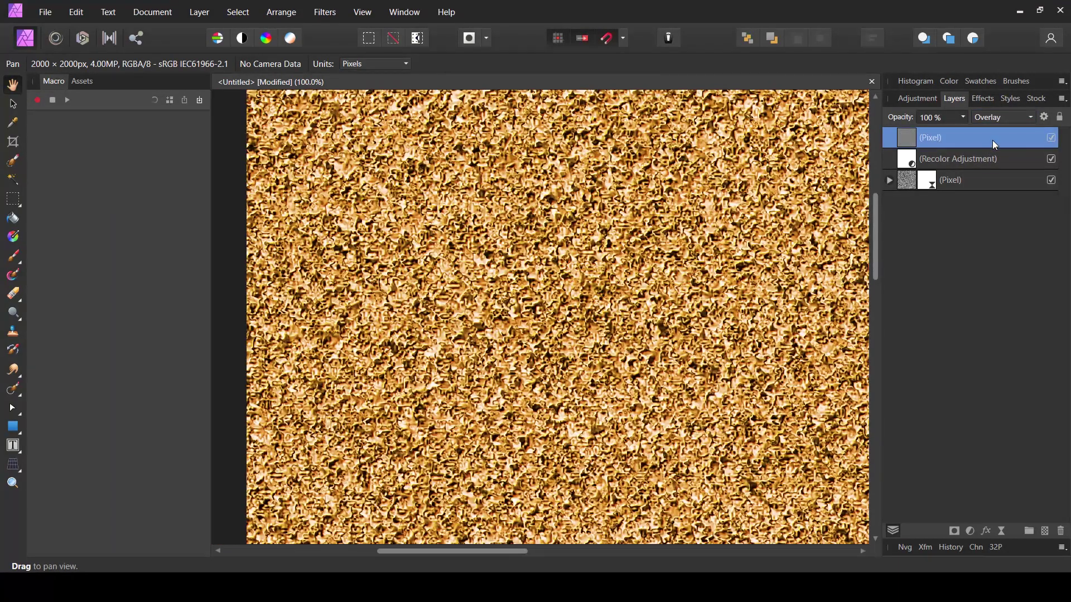
pyautogui.click(1052, 138)
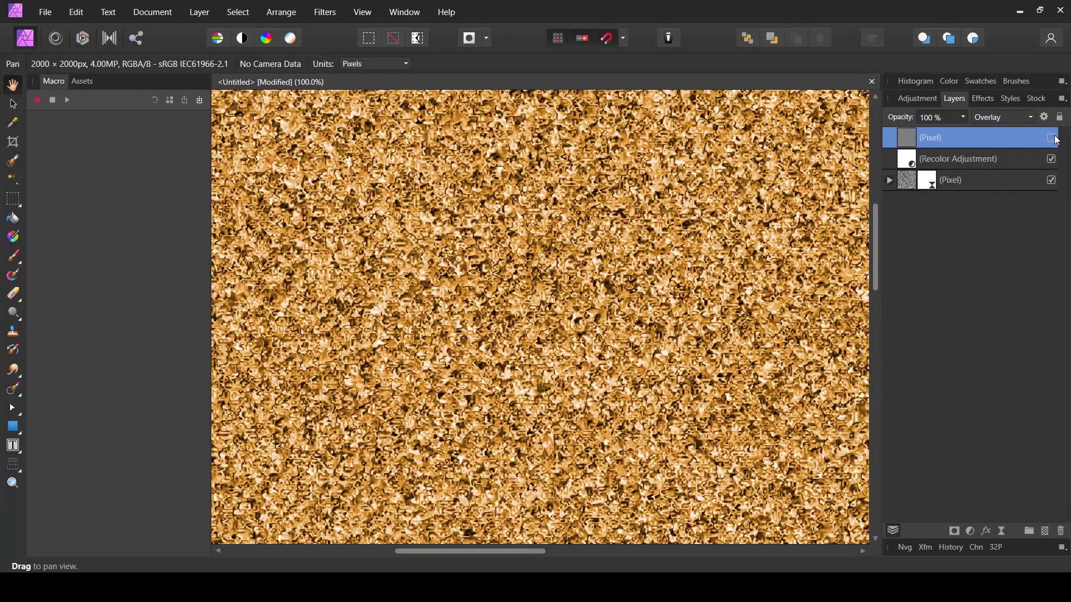
pyautogui.click(1052, 139)
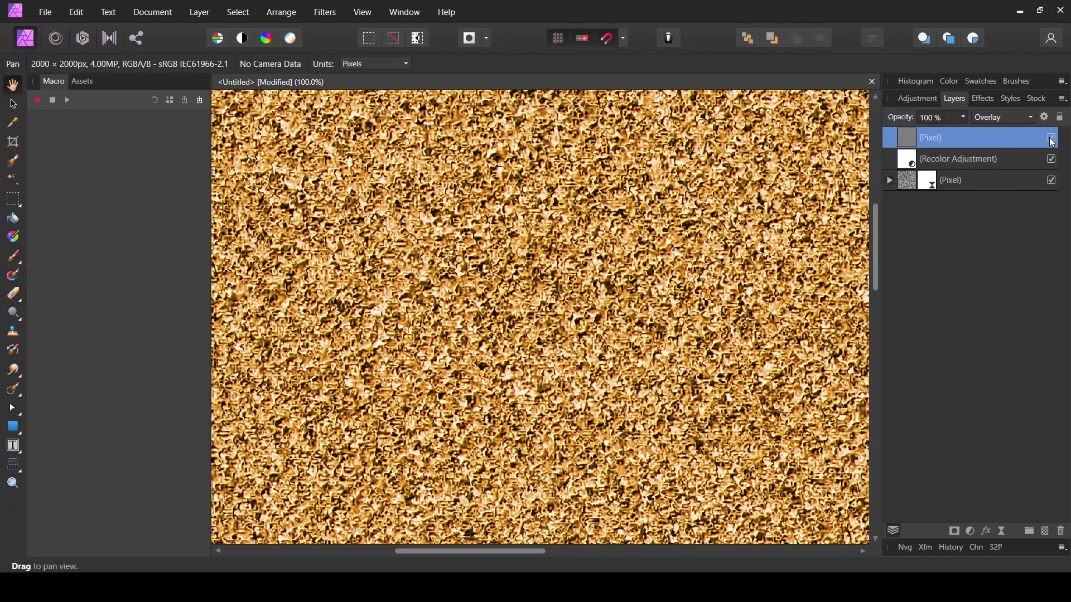
# Switch the embossed layer's blend mode to Linear Light.
pyautogui.click(1004, 118)
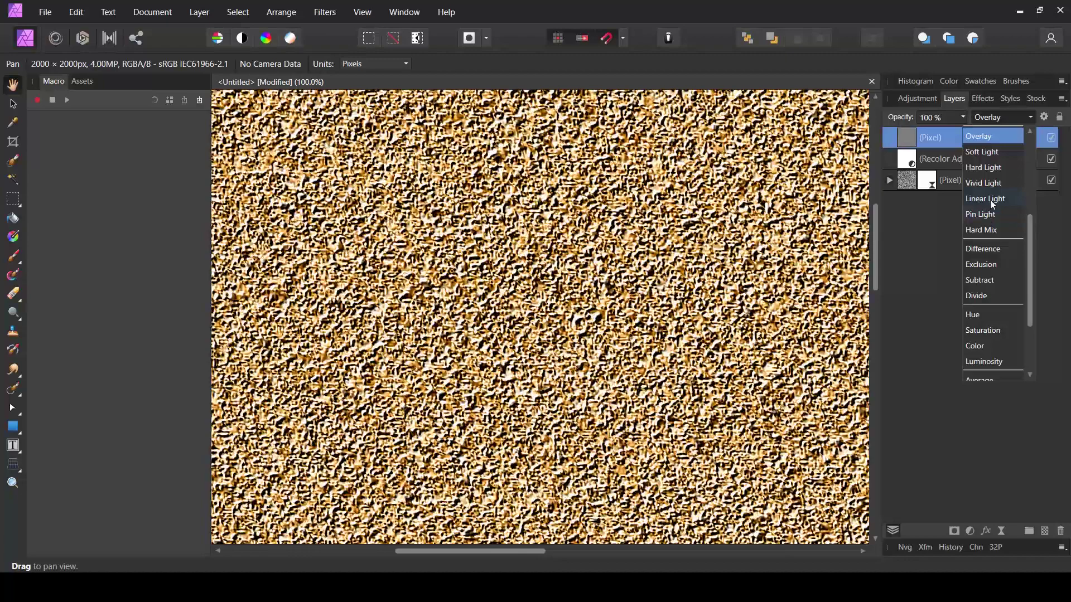
pyautogui.click(986, 199)
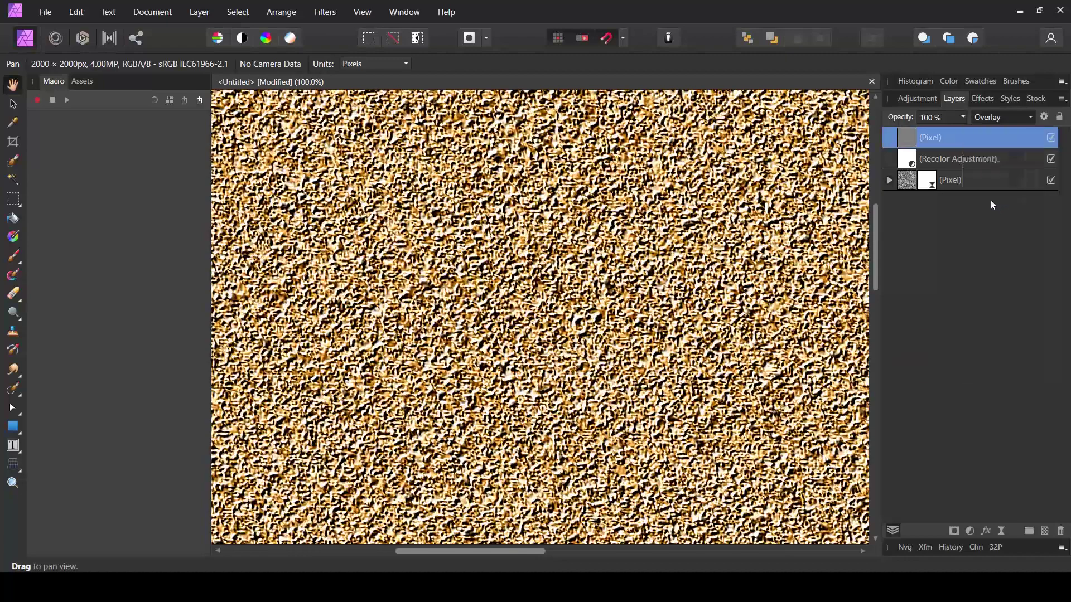
pyautogui.moveTo(665, 296); pyautogui.dragTo(703, 265)
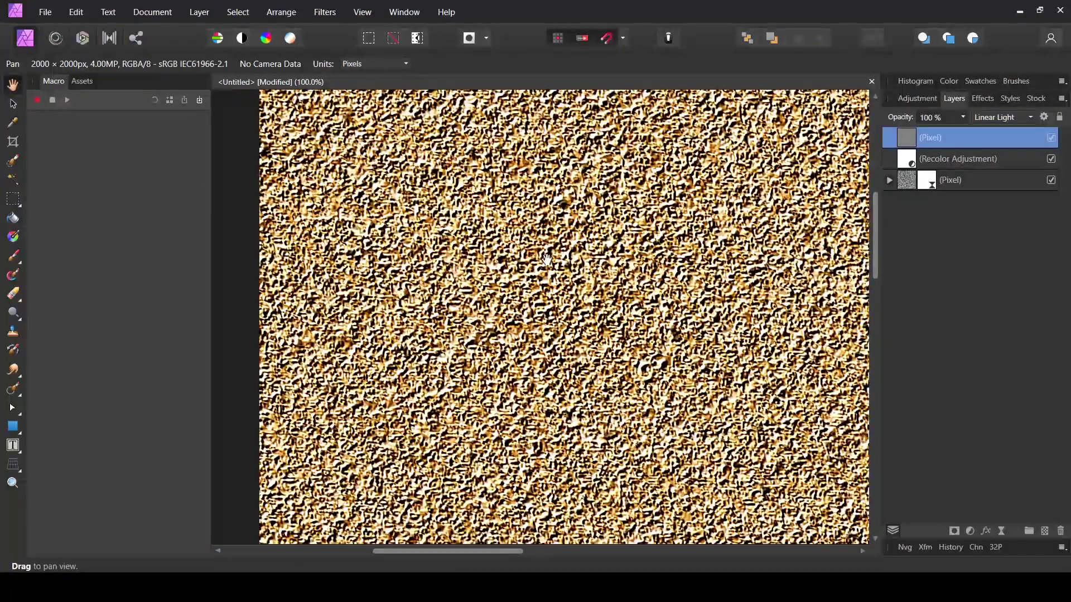
pyautogui.moveTo(613, 313); pyautogui.dragTo(601, 306)
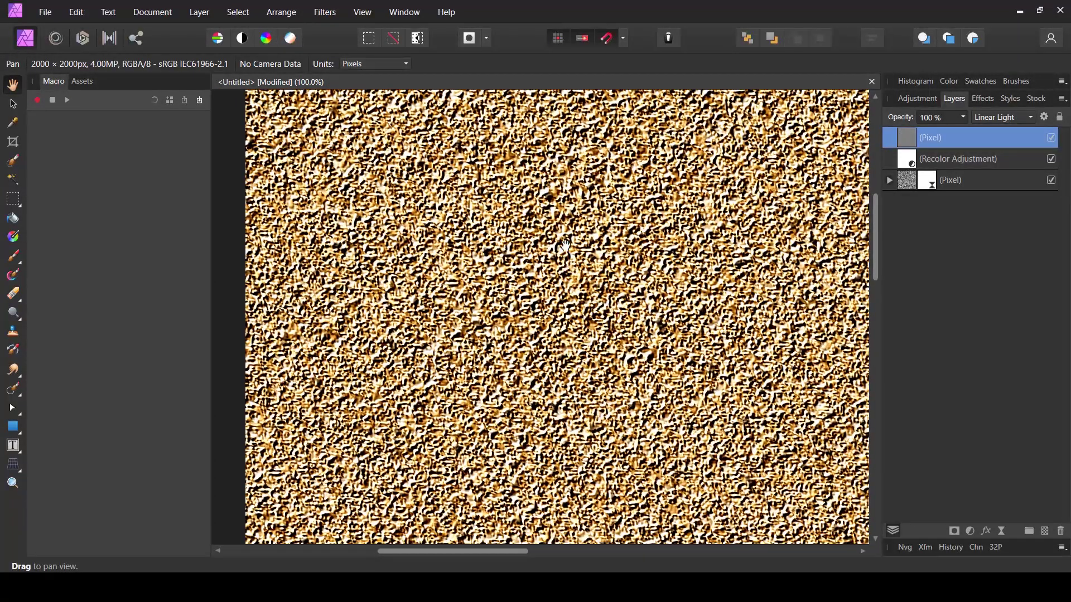
# Set the embossed Linear Light layer's opacity to 43%.
pyautogui.click(1051, 139)
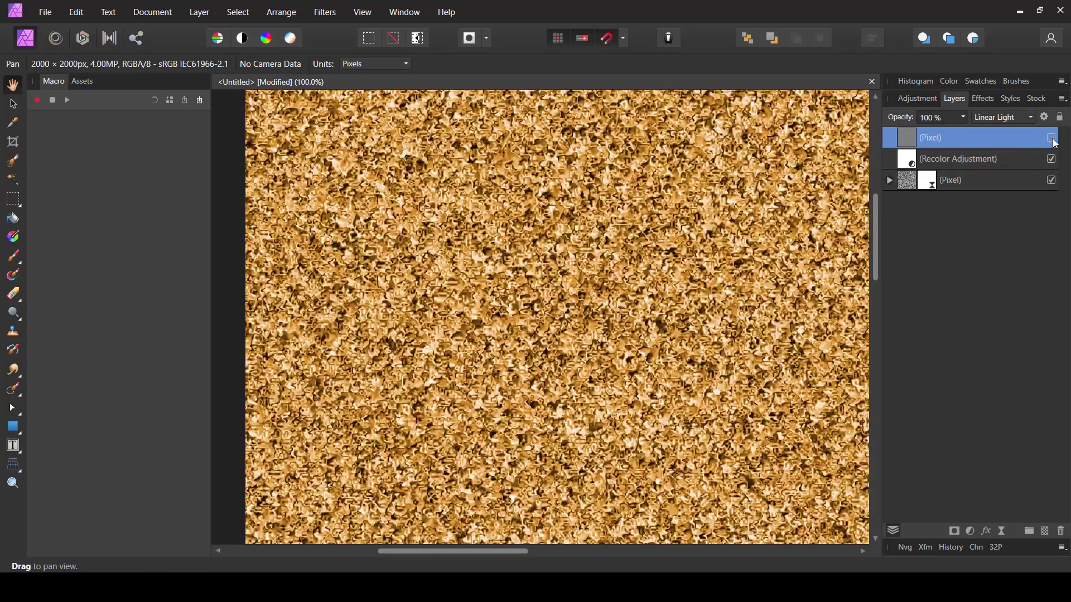
pyautogui.click(1051, 138)
pyautogui.scroll(1, 624, 167)
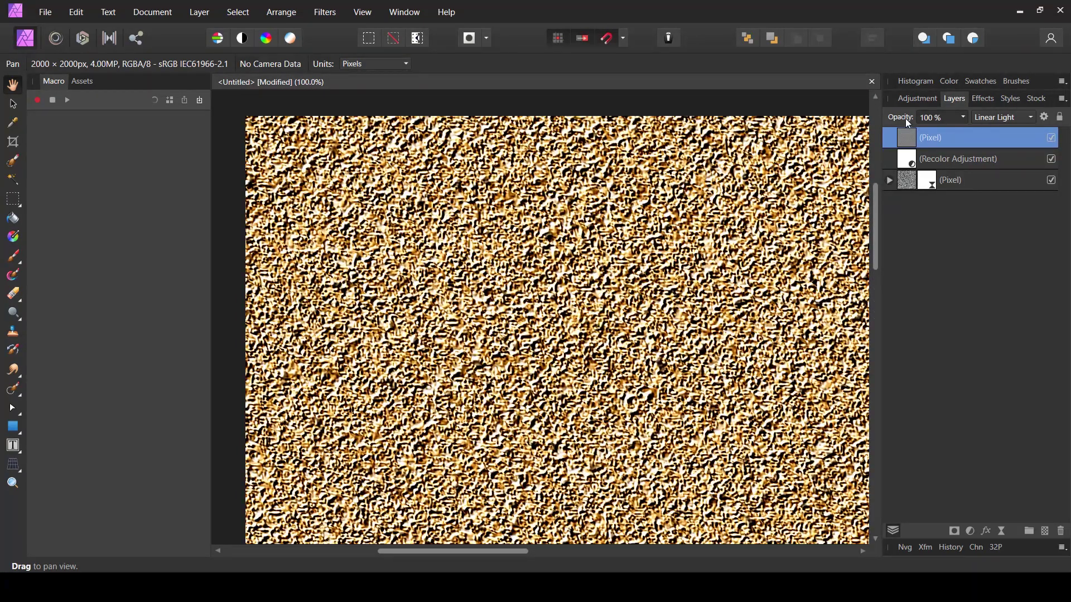
pyautogui.moveTo(904, 120); pyautogui.dragTo(673, 135)
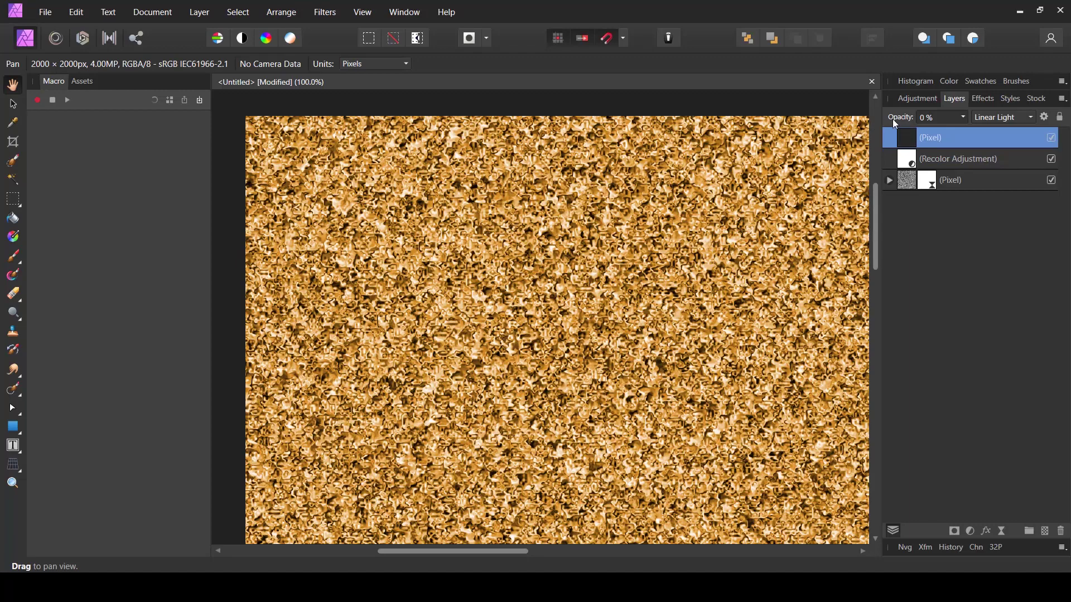
pyautogui.moveTo(903, 120); pyautogui.dragTo(928, 118)
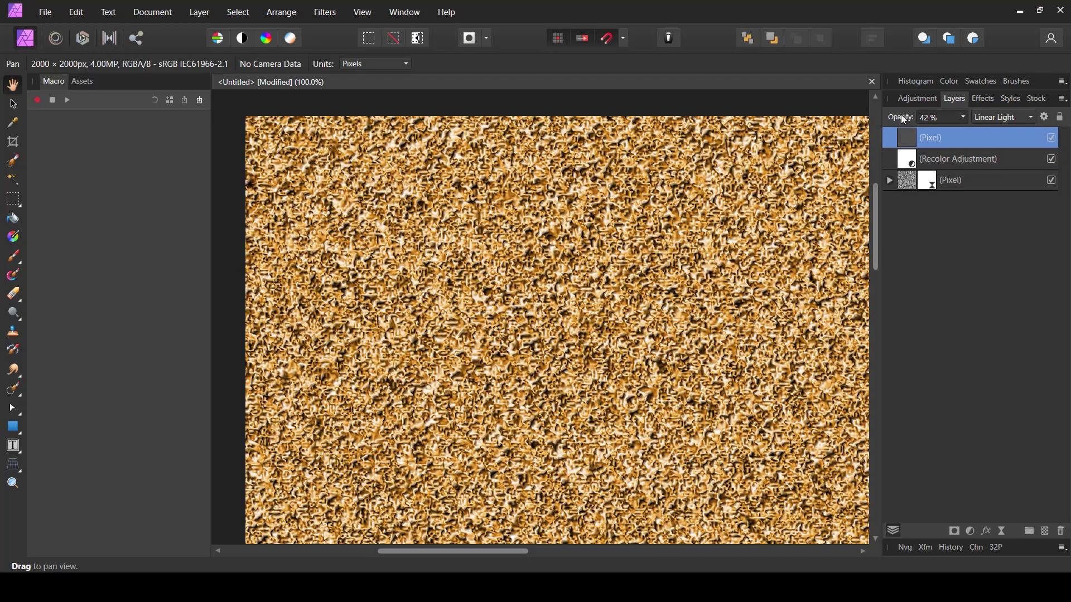
pyautogui.moveTo(753, 288); pyautogui.dragTo(702, 100)
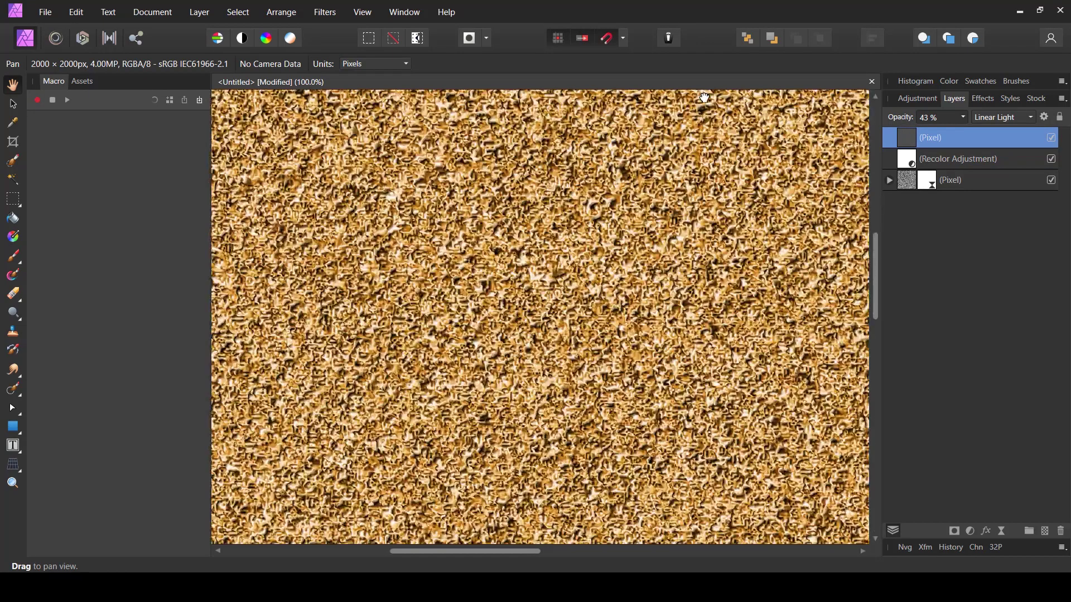
pyautogui.moveTo(708, 188); pyautogui.dragTo(755, 176)
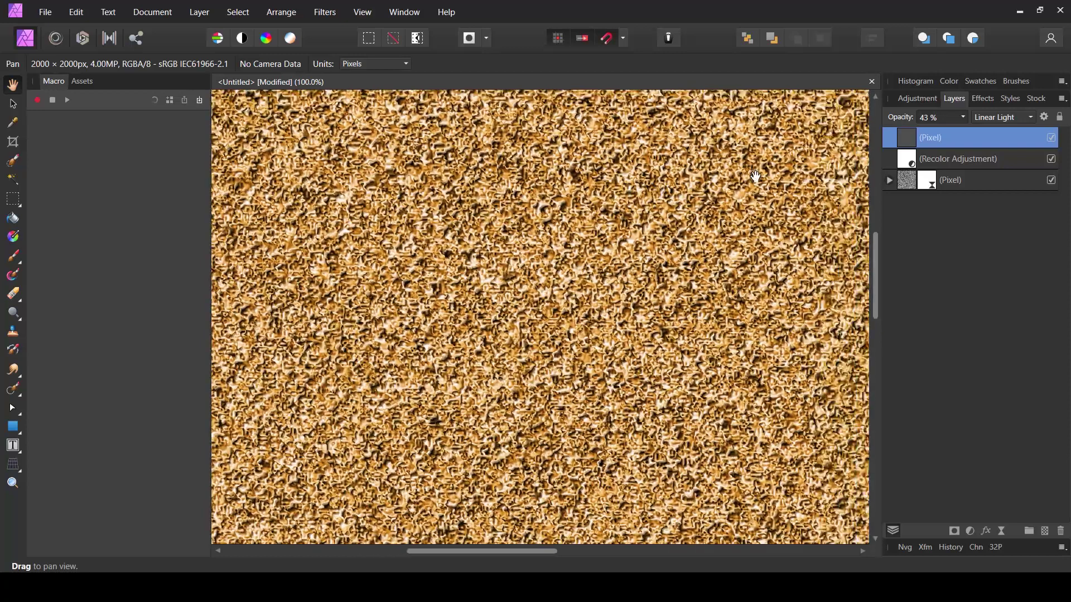
# Compare the texture with the embossed layer on and off, leaving it hidden.
pyautogui.click(1051, 138)
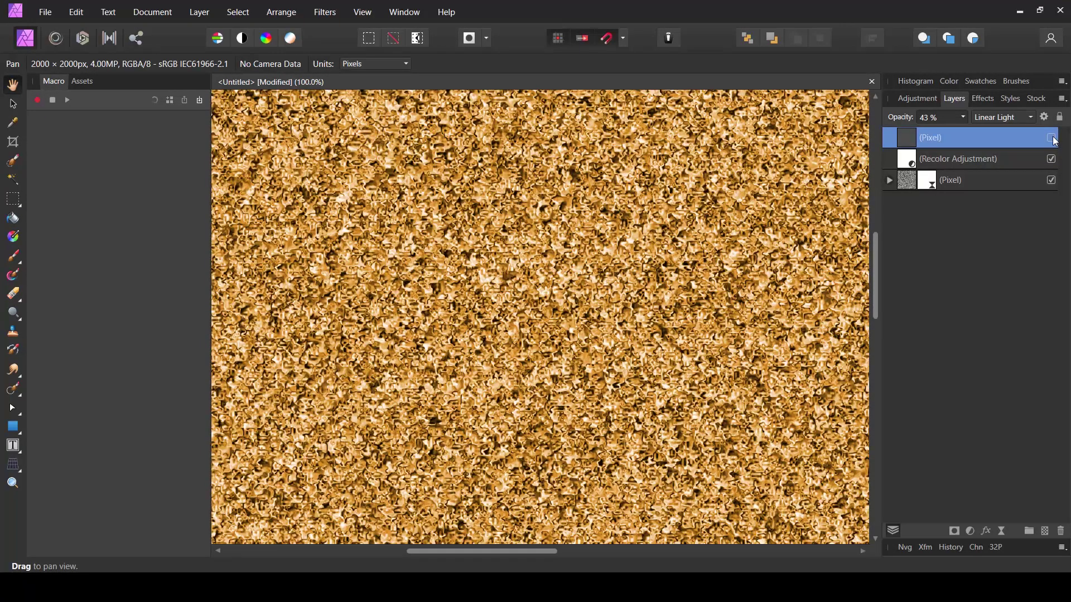
pyautogui.click(1052, 137)
pyautogui.moveTo(519, 303); pyautogui.dragTo(483, 395)
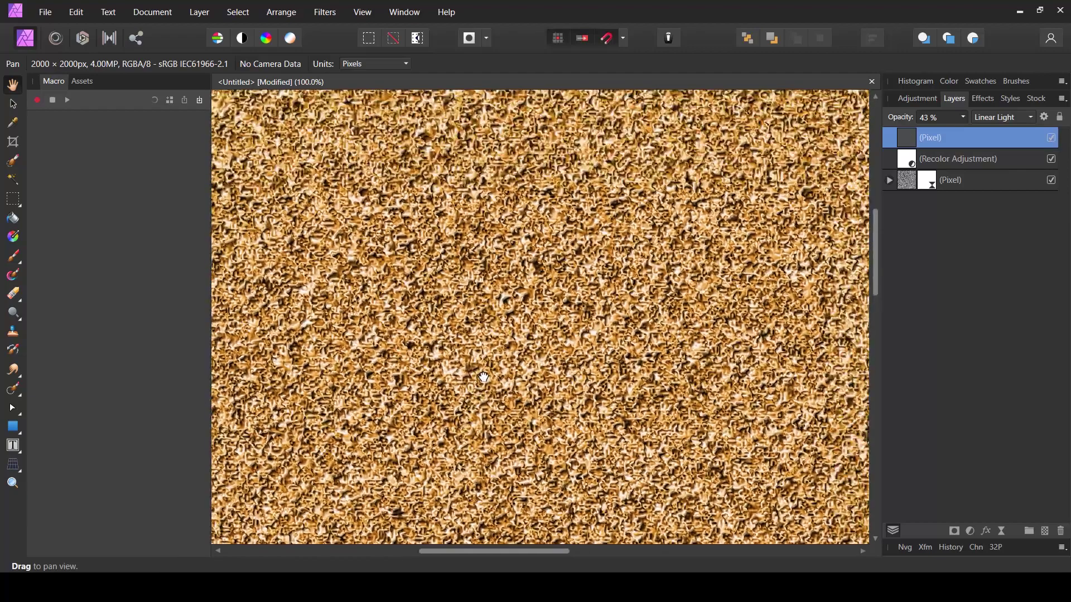
pyautogui.moveTo(547, 240); pyautogui.dragTo(532, 209)
pyautogui.moveTo(581, 304); pyautogui.dragTo(468, 233)
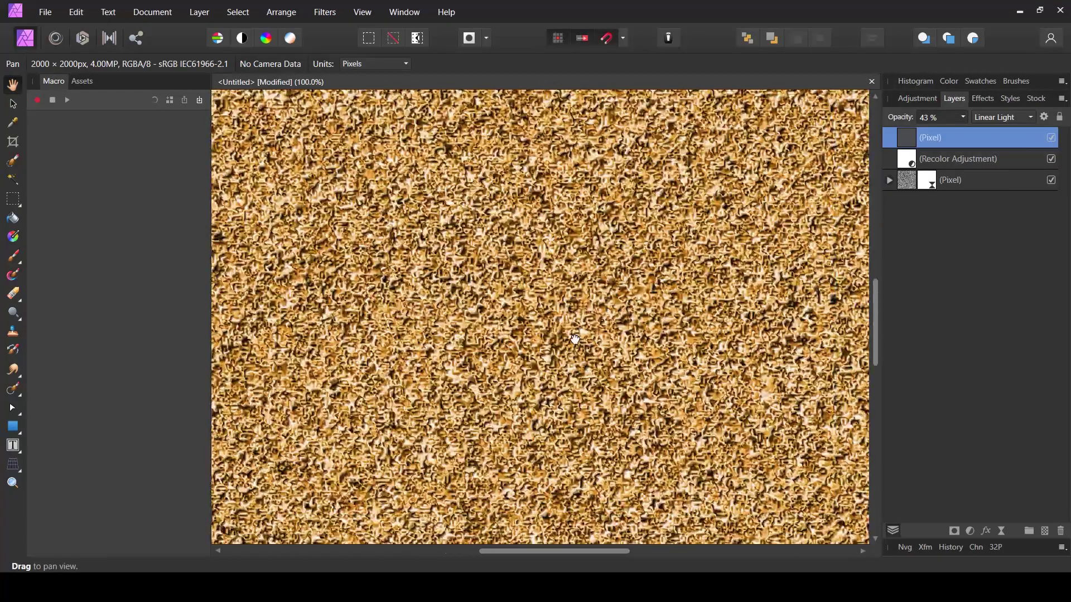
pyautogui.moveTo(575, 339); pyautogui.dragTo(522, 235)
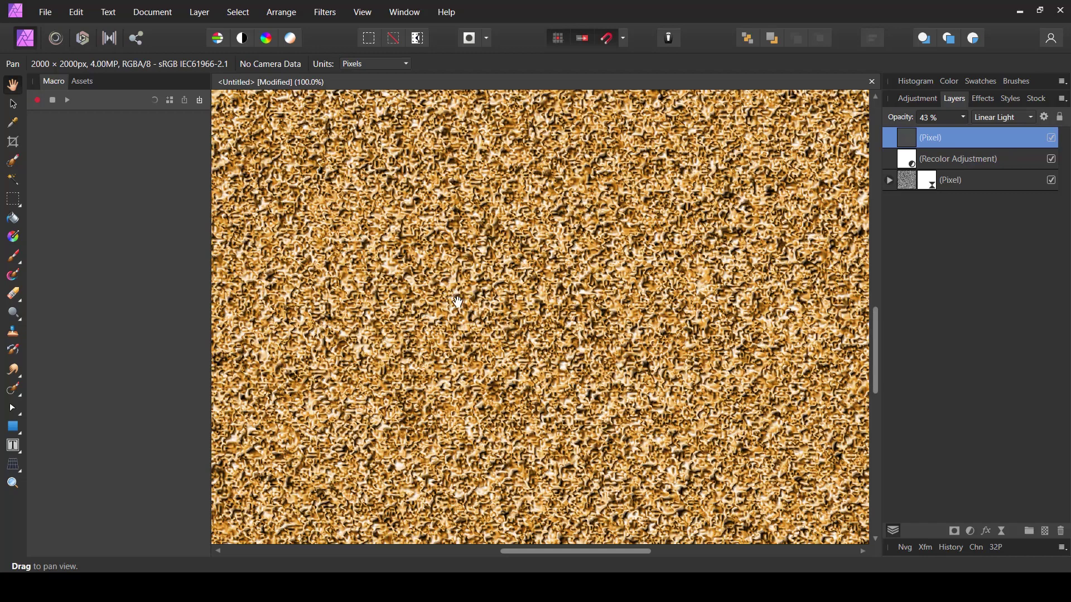
pyautogui.click(1054, 140)
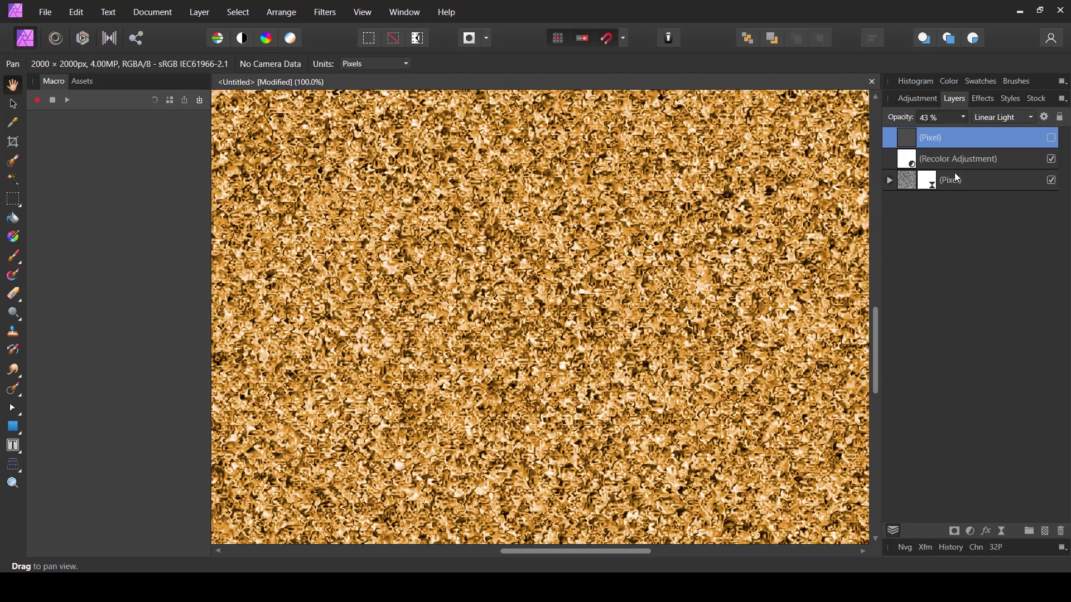
# Expand the base Pixel layer and review its Procedural Texture settings.
pyautogui.click(890, 180)
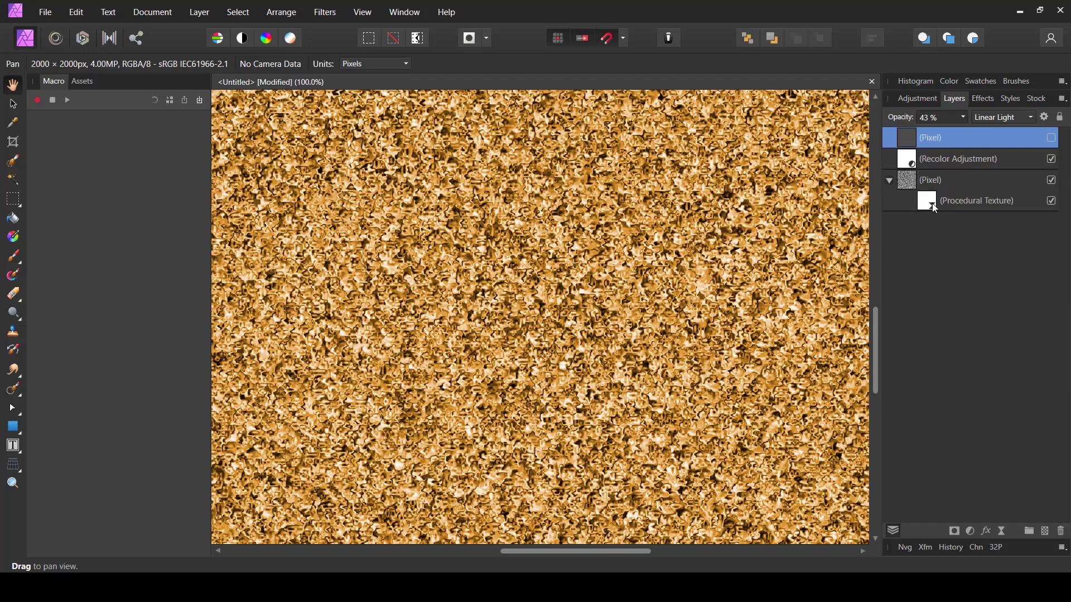
pyautogui.doubleClick(932, 203)
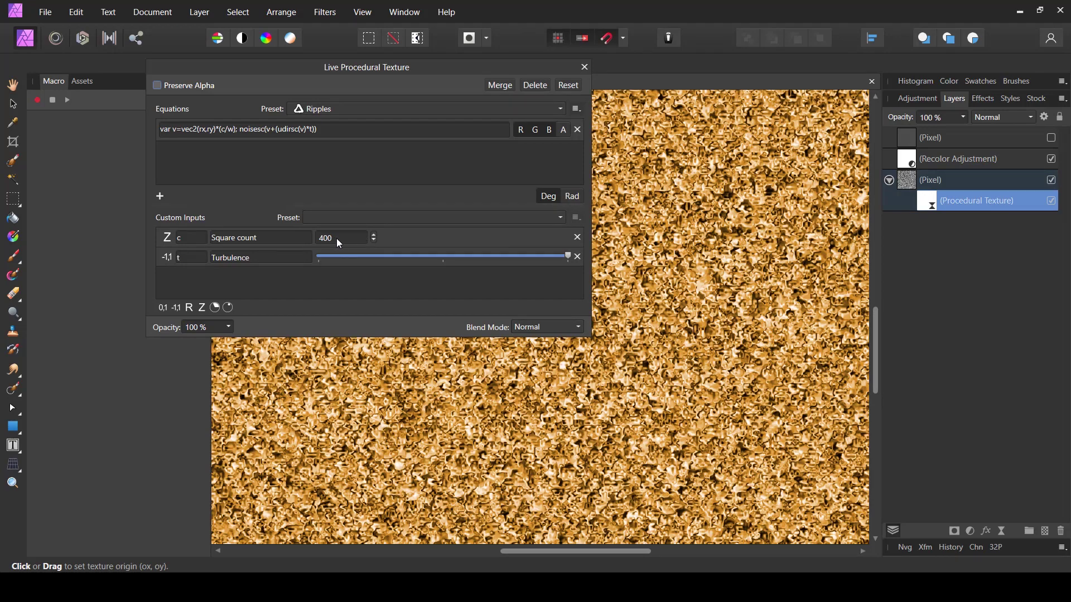
pyautogui.click(584, 68)
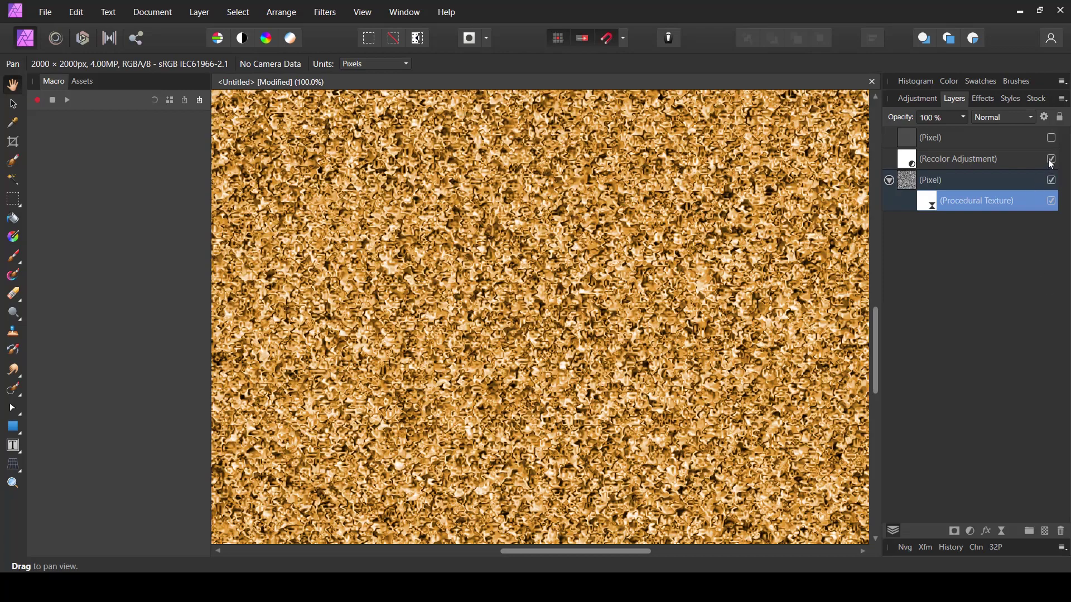
# Make the embossed top Pixel layer visible again.
pyautogui.click(1051, 138)
pyautogui.moveTo(379, 252); pyautogui.dragTo(425, 329)
pyautogui.scroll(-5, 425, 329)
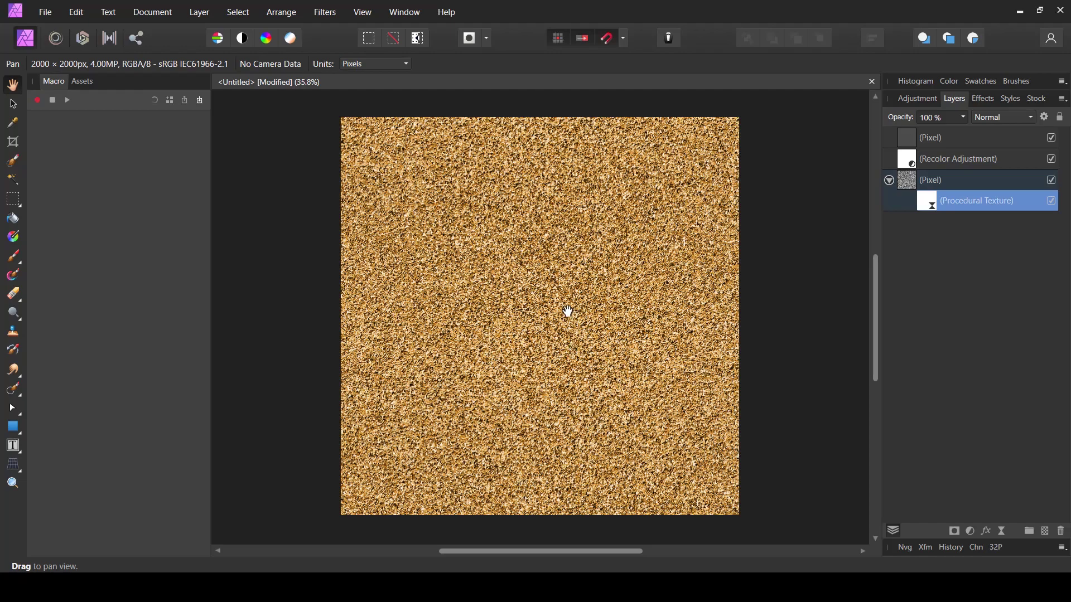
pyautogui.rightClick(559, 288)
pyautogui.click(422, 422)
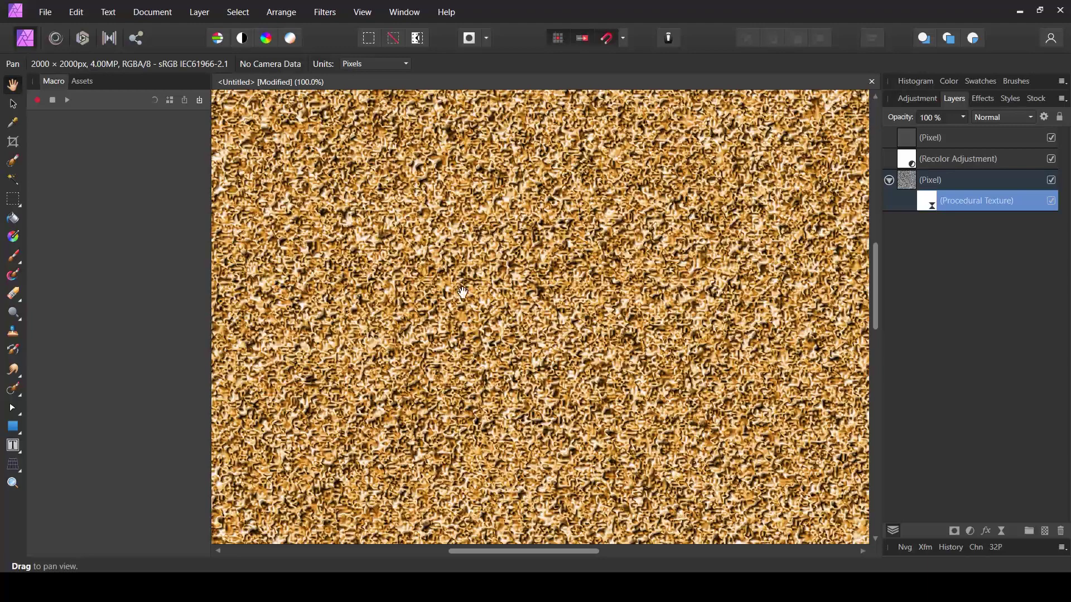
pyautogui.moveTo(463, 291); pyautogui.dragTo(473, 344)
pyautogui.moveTo(604, 320); pyautogui.dragTo(344, 380)
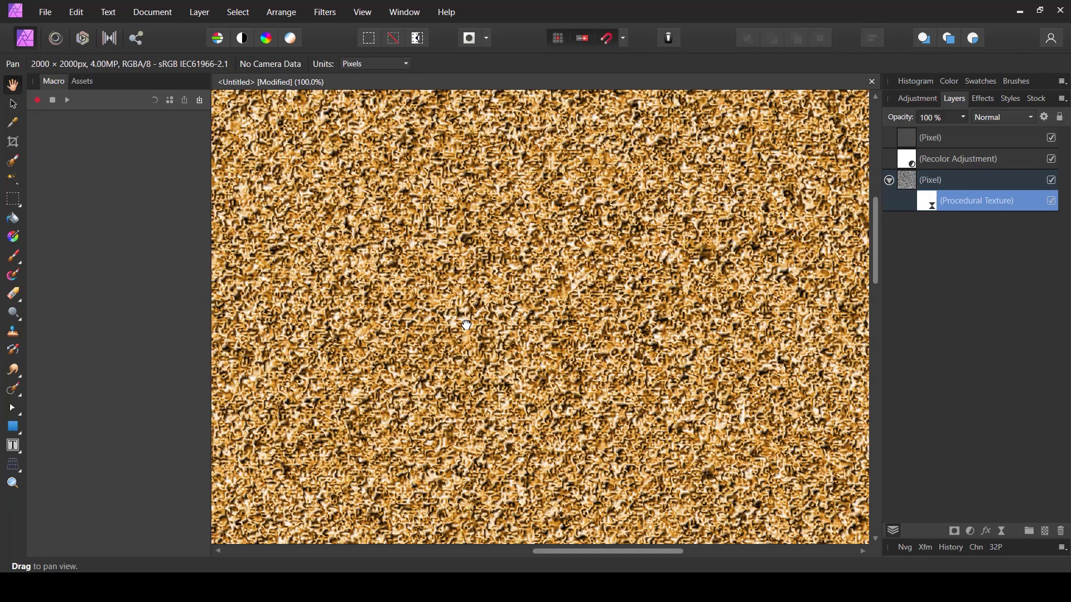
pyautogui.hotkey('ctrl', '0')
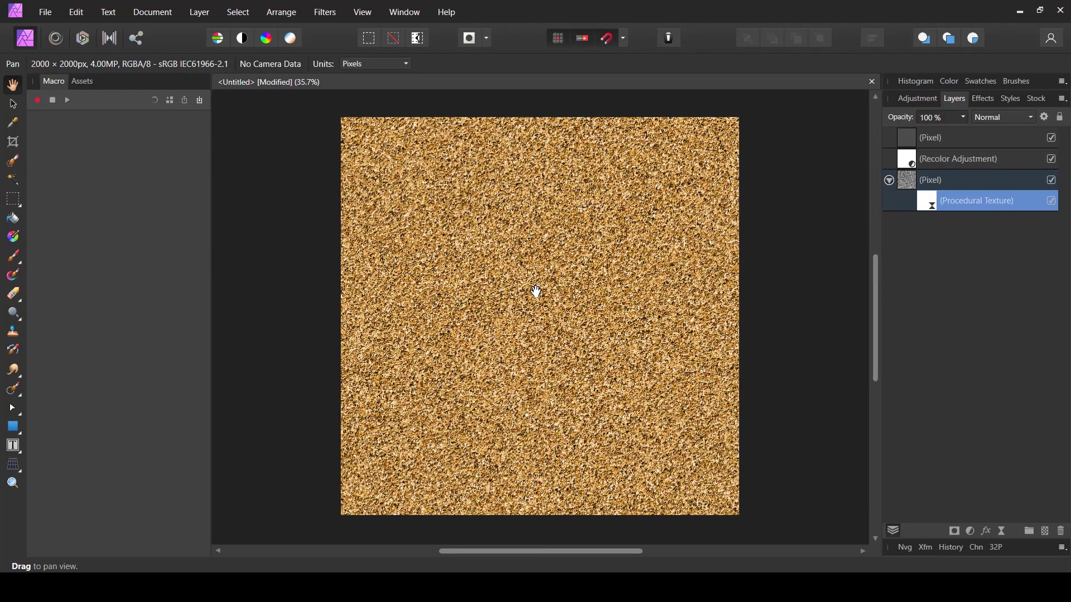
pyautogui.moveTo(537, 291); pyautogui.dragTo(537, 292)
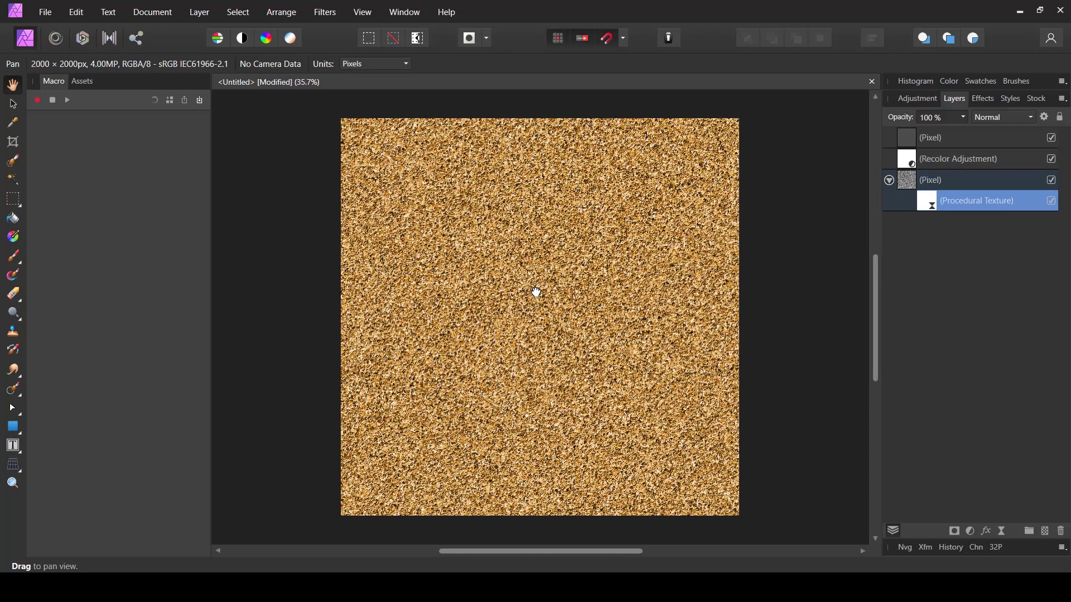
pyautogui.rightClick(543, 259)
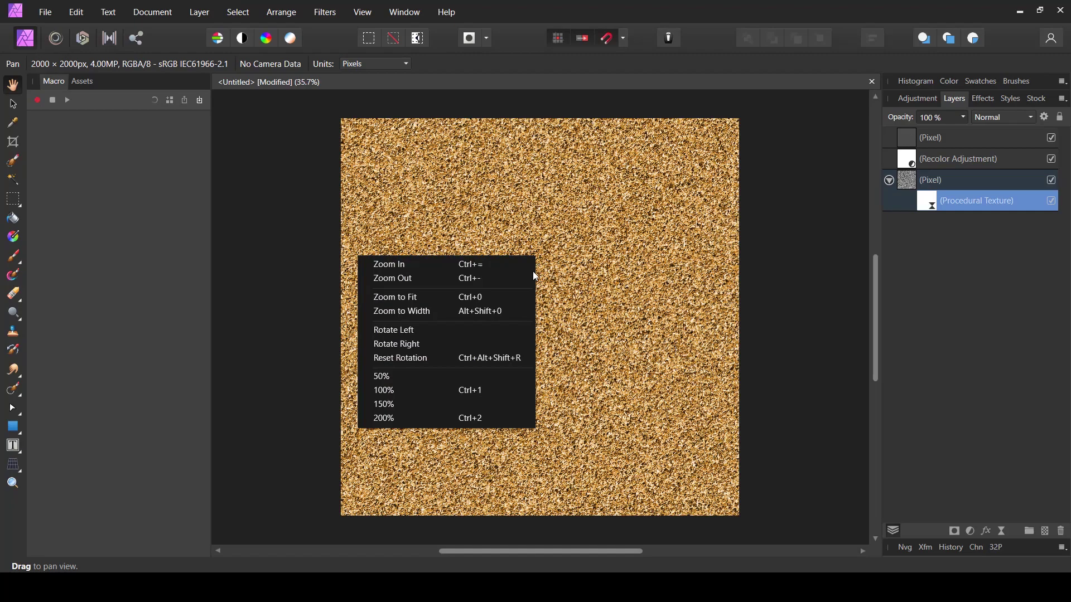
pyautogui.click(407, 387)
pyautogui.moveTo(496, 251); pyautogui.dragTo(537, 360)
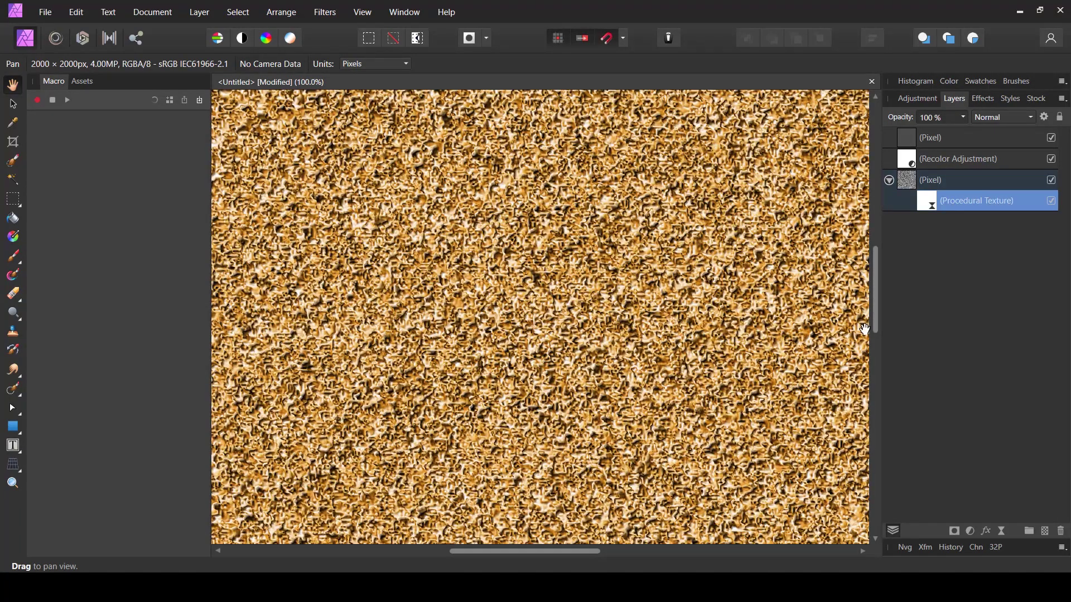
pyautogui.moveTo(528, 235); pyautogui.dragTo(577, 385)
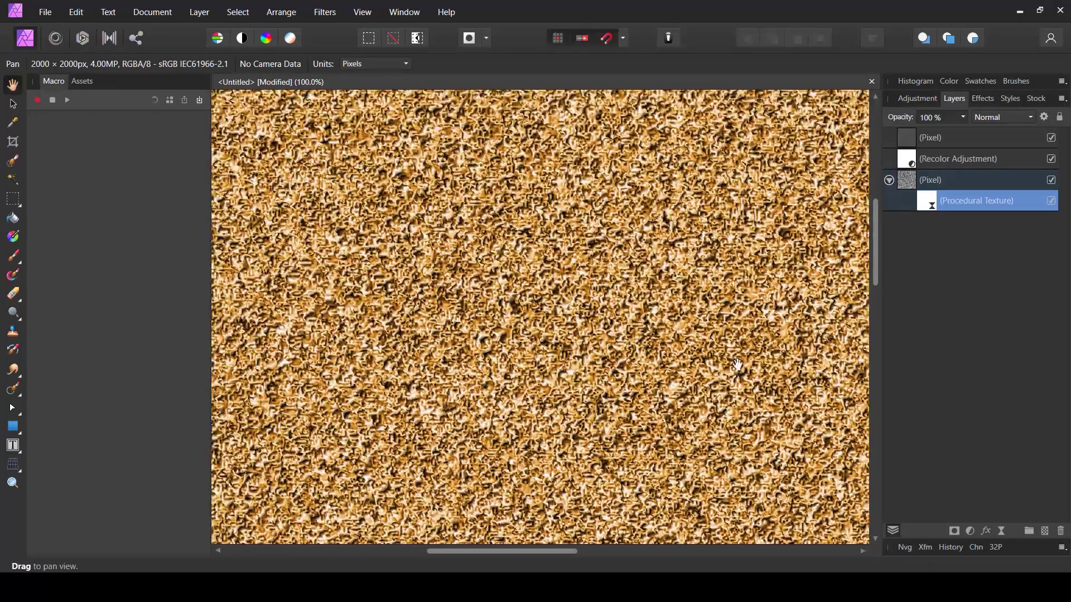
pyautogui.click(947, 134)
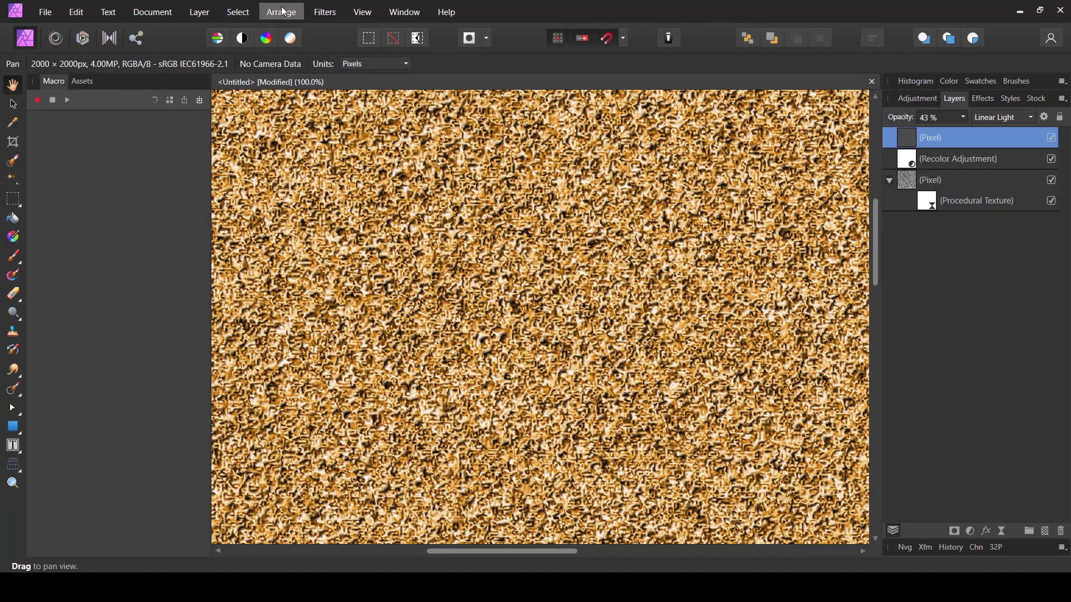
# Merge all visible layers into a new top Pixel layer with Layer > Merge Visible.
pyautogui.click(199, 13)
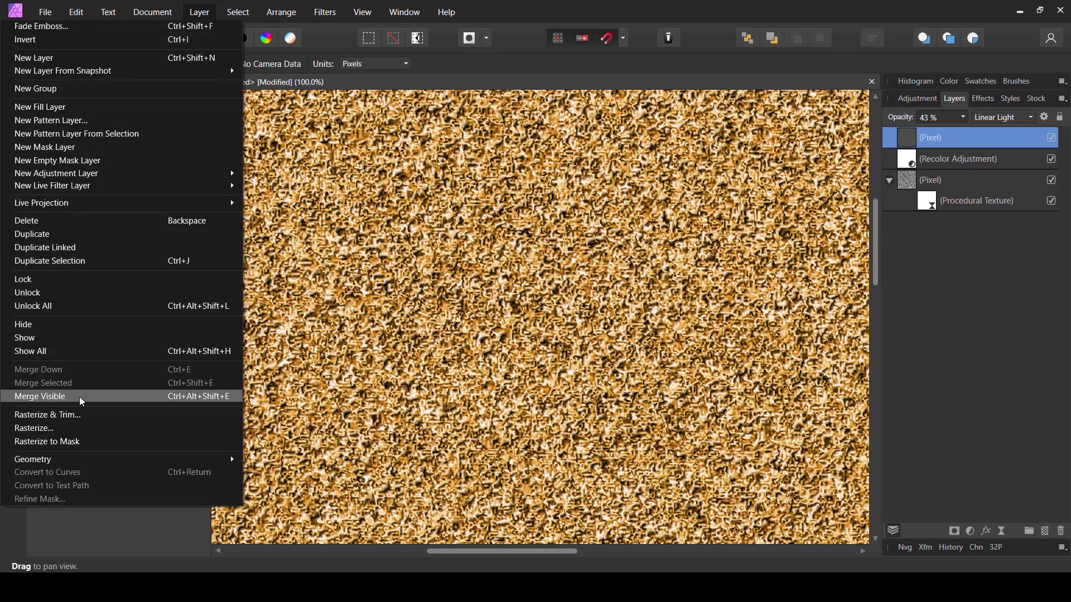
pyautogui.click(24, 397)
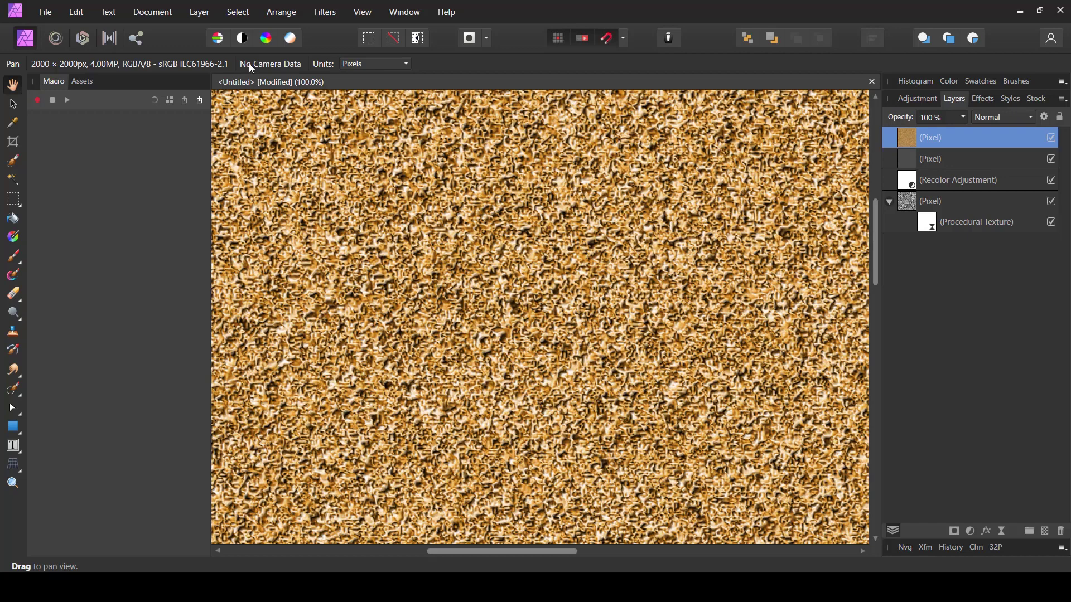
pyautogui.click(1002, 533)
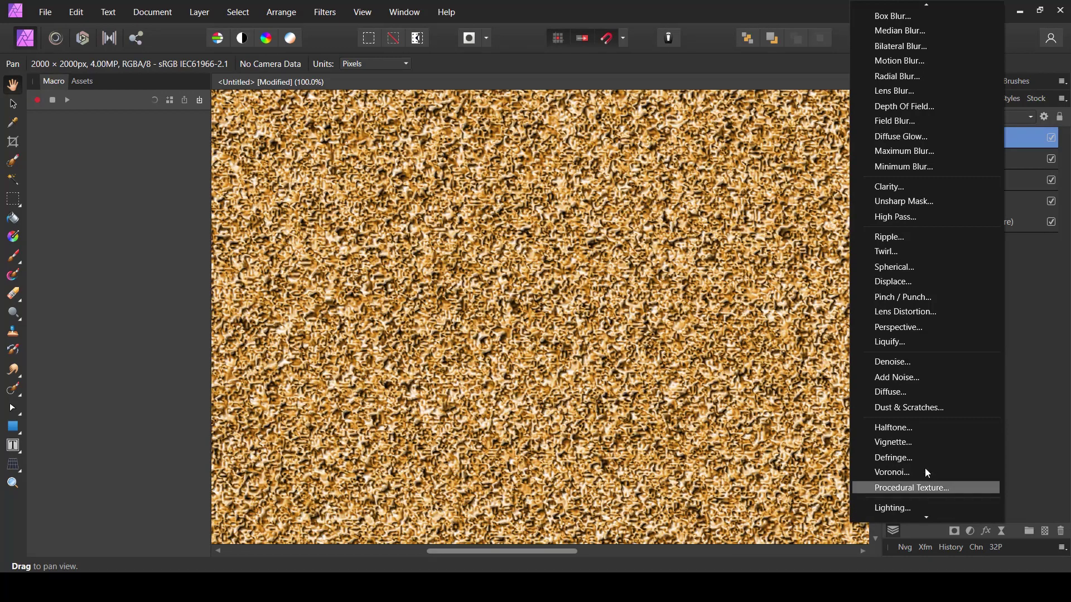
pyautogui.click(894, 391)
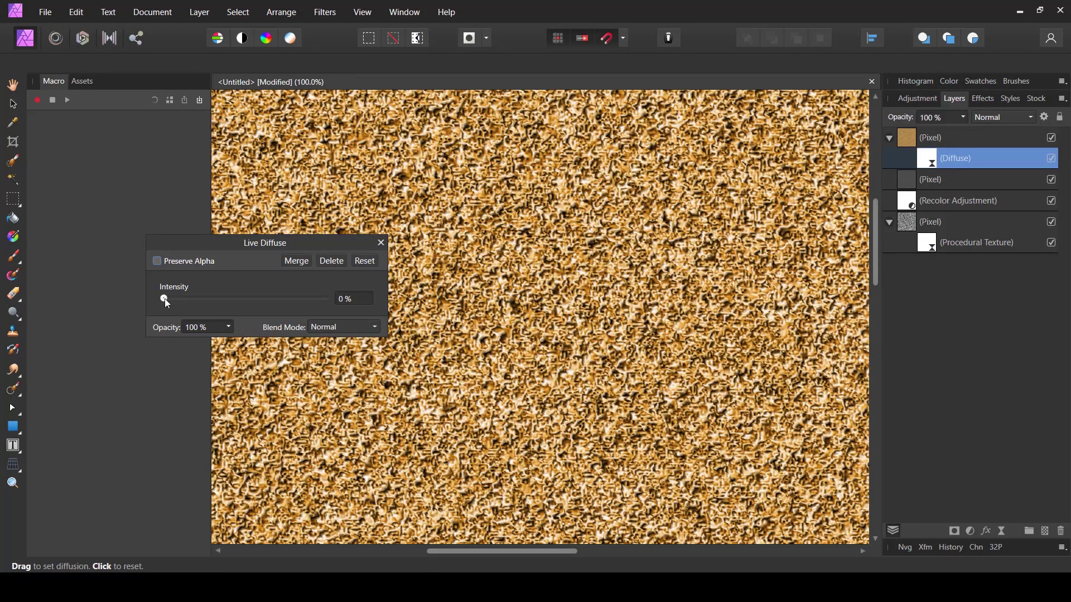
pyautogui.moveTo(165, 299); pyautogui.dragTo(166, 299)
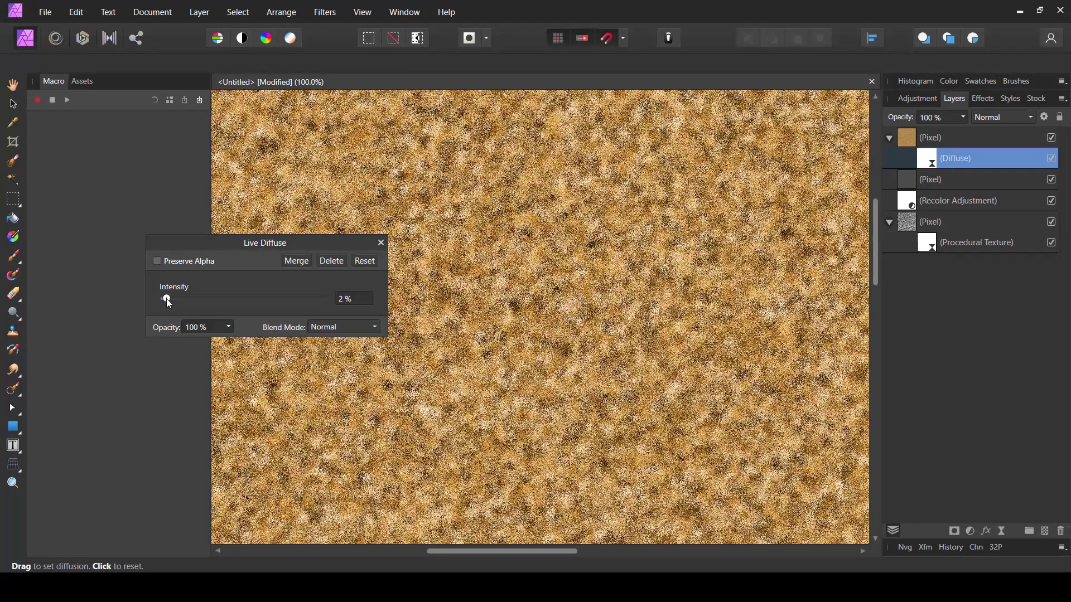
pyautogui.moveTo(167, 299); pyautogui.dragTo(165, 298)
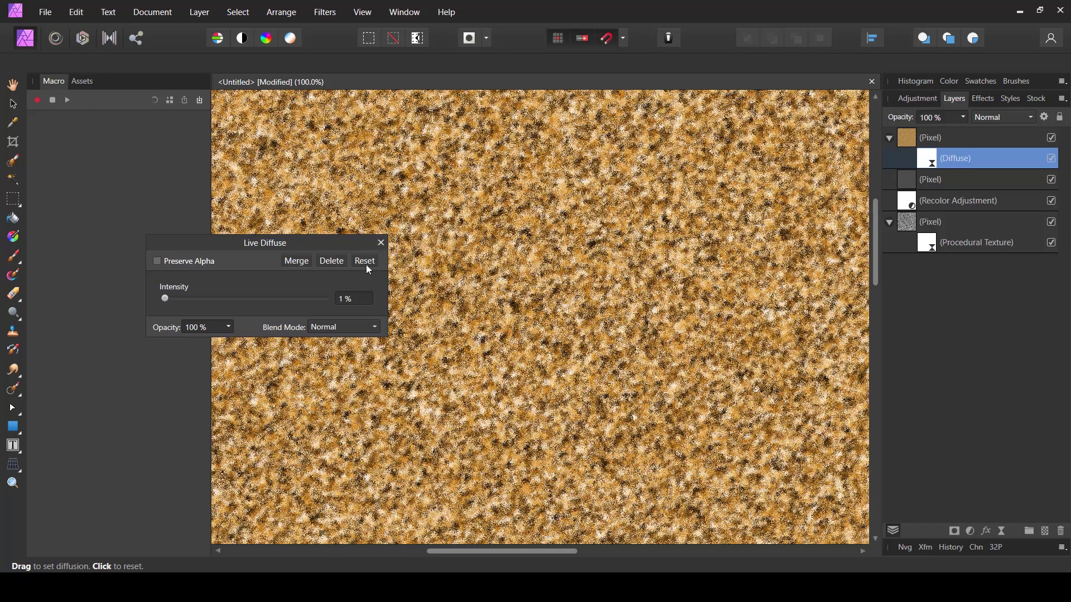
pyautogui.click(381, 243)
pyautogui.rightClick(548, 211)
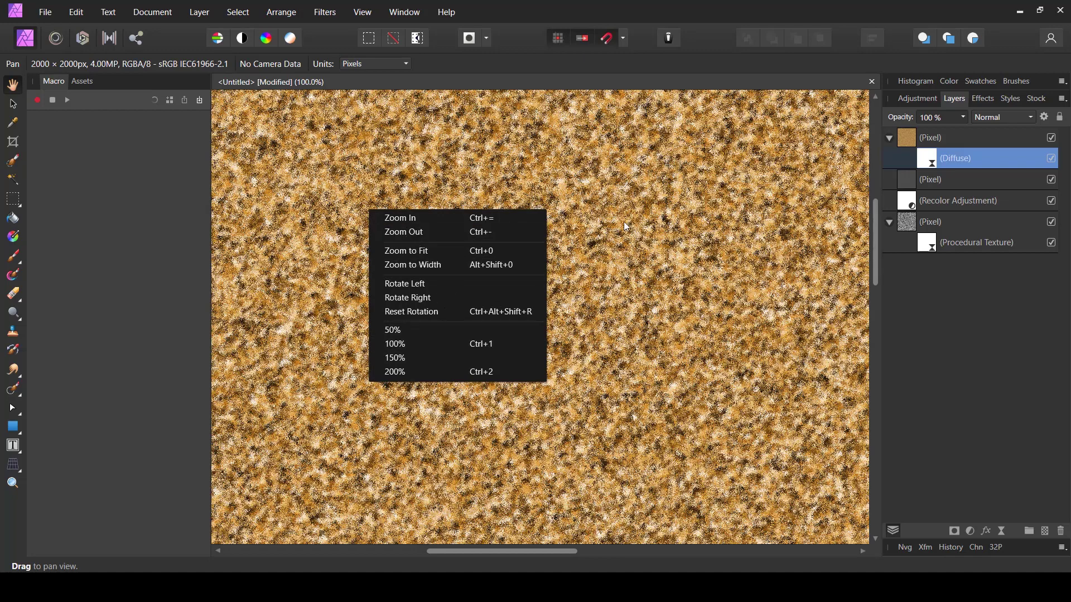
pyautogui.hotkey('ctrl', '0')
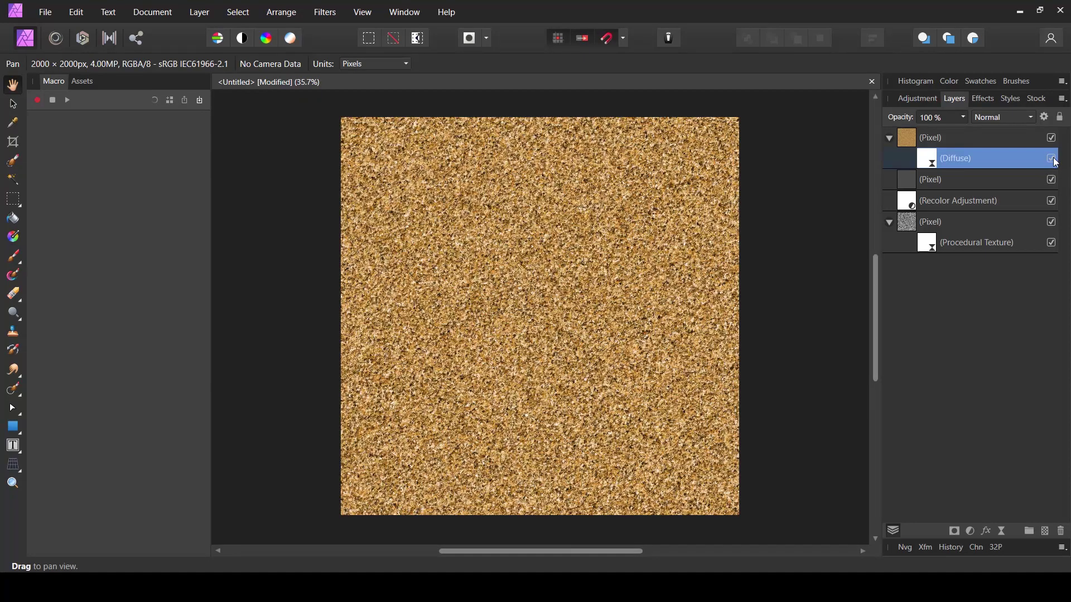
pyautogui.click(1051, 159)
pyautogui.click(1052, 159)
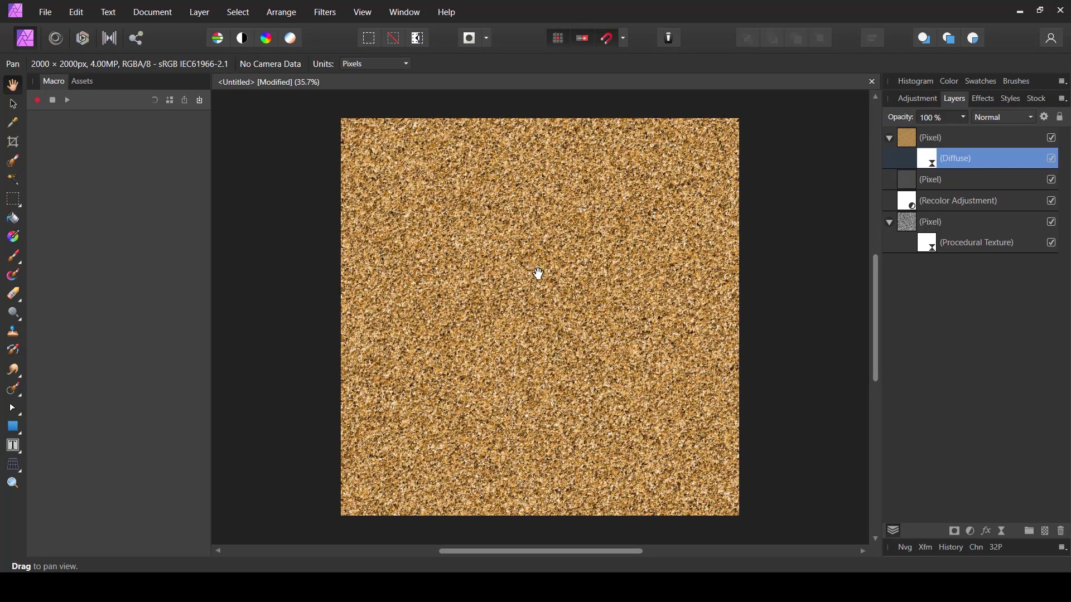
pyautogui.rightClick(538, 273)
pyautogui.click(393, 403)
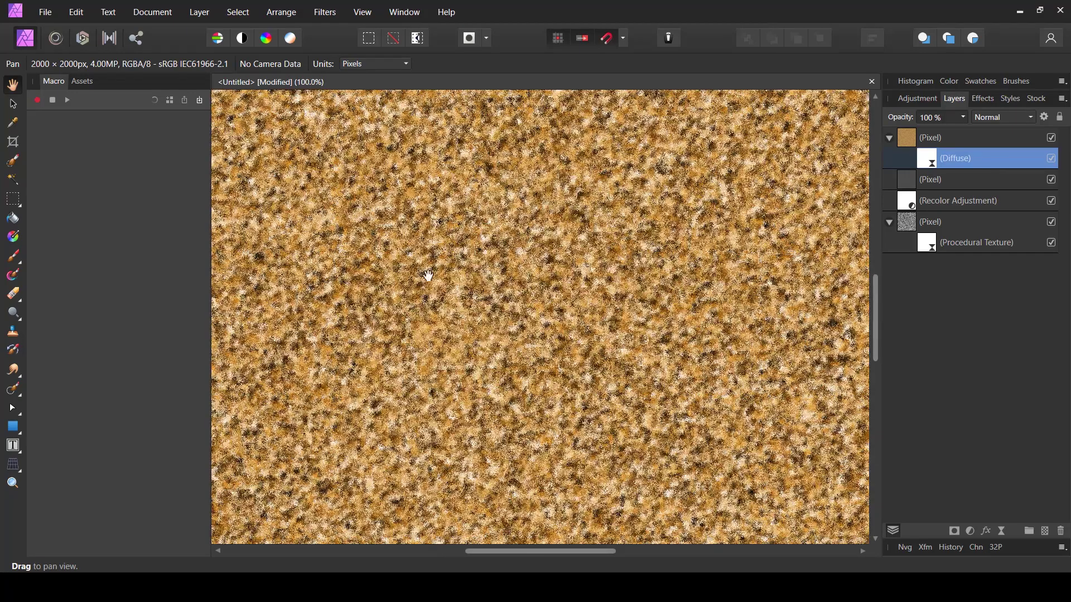
pyautogui.click(1052, 158)
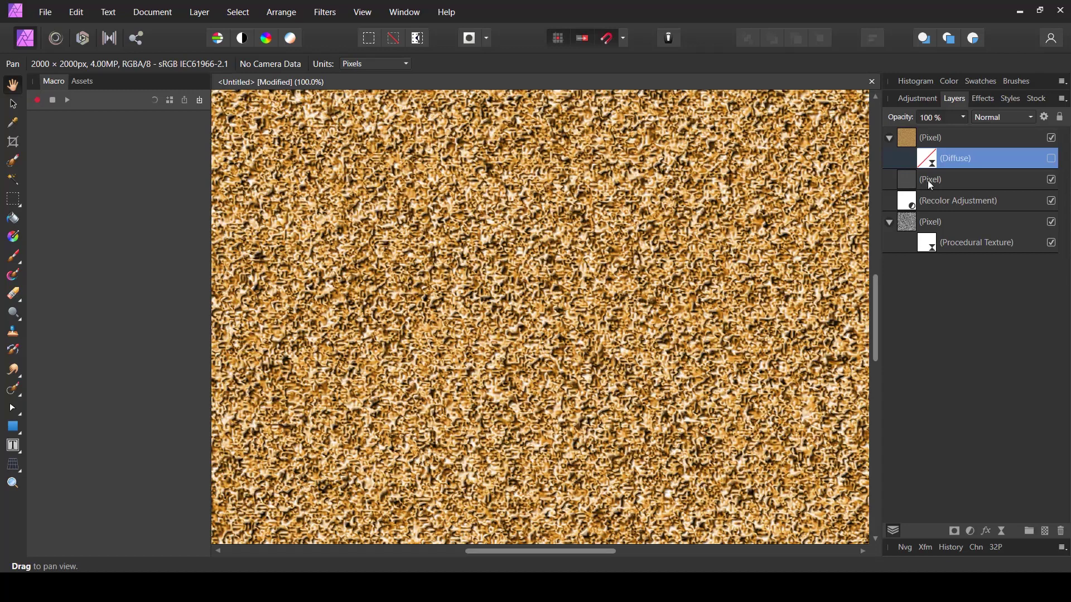
pyautogui.rightClick(973, 159)
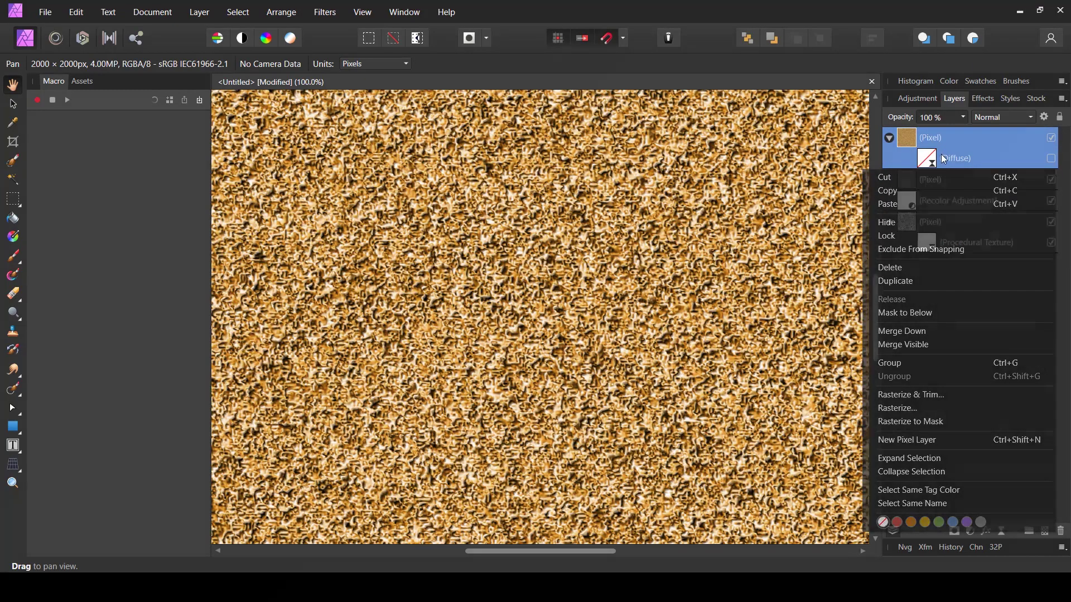
pyautogui.click(934, 161)
pyautogui.rightClick(932, 160)
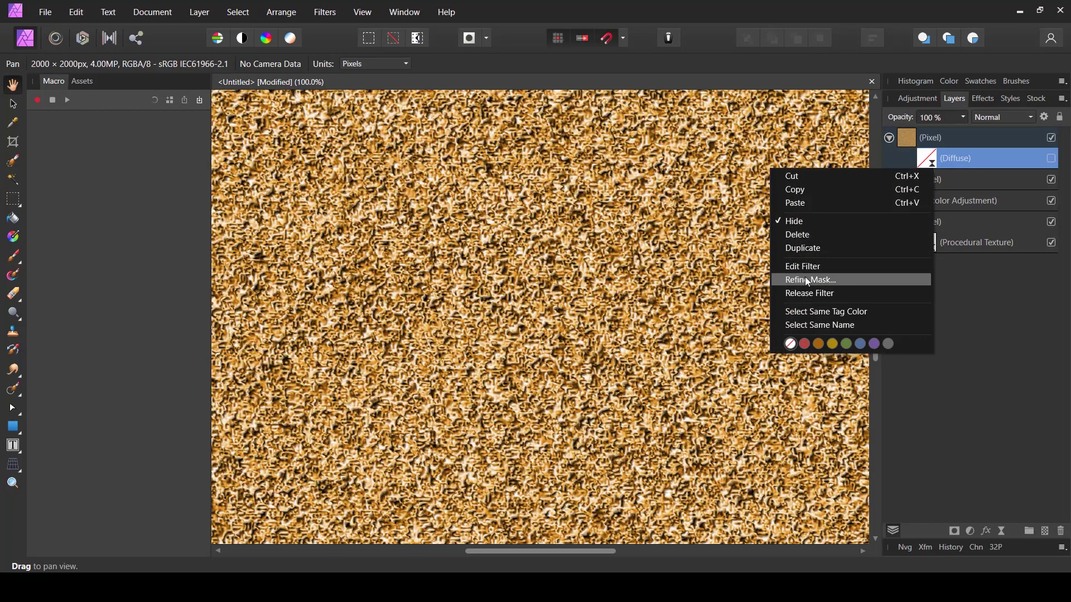
pyautogui.click(812, 234)
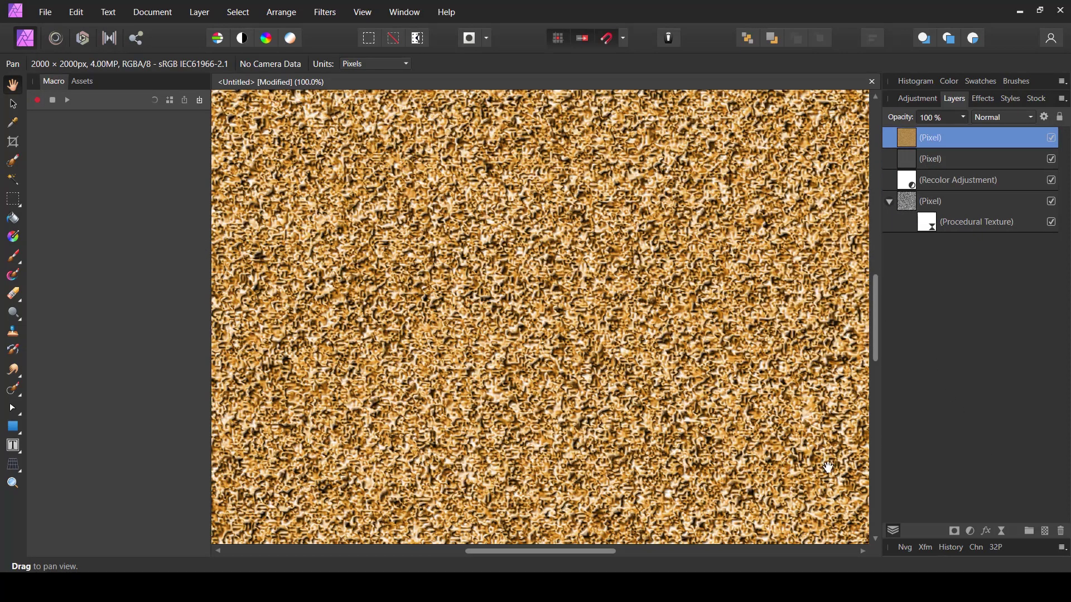
# Add a live Dust & Scratches filter with 32.8 px radius and 30% tolerance.
pyautogui.click(1002, 532)
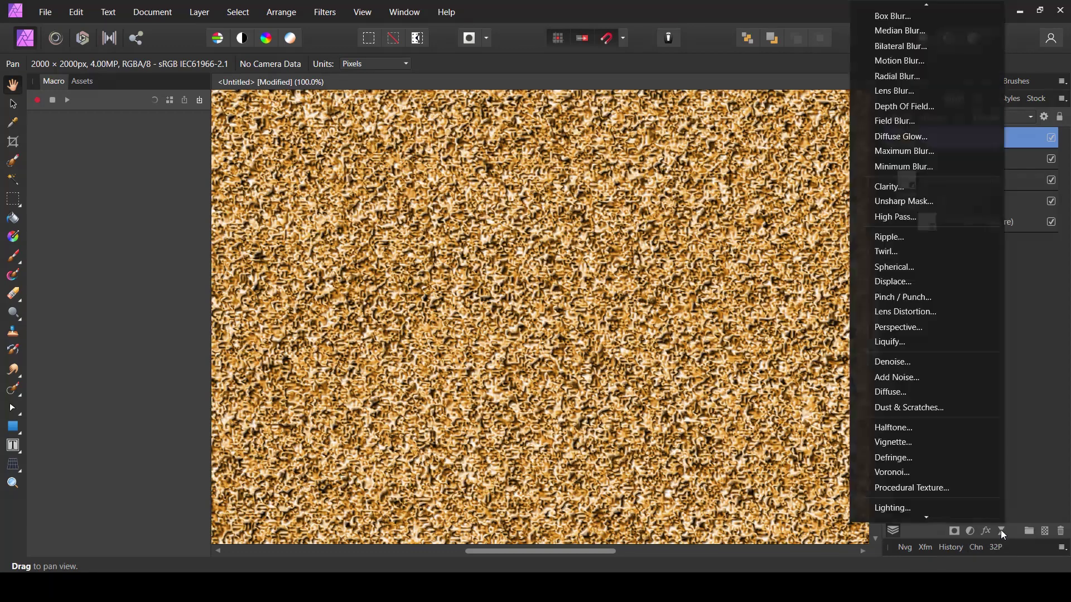
pyautogui.click(912, 410)
pyautogui.moveTo(241, 206); pyautogui.dragTo(160, 197)
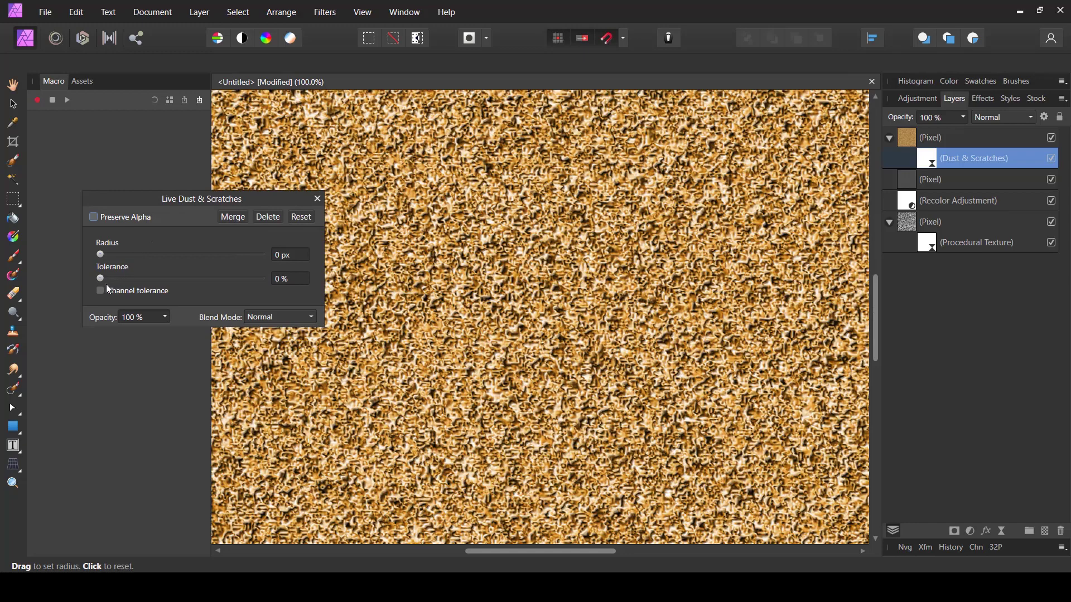
pyautogui.moveTo(103, 279); pyautogui.dragTo(275, 291)
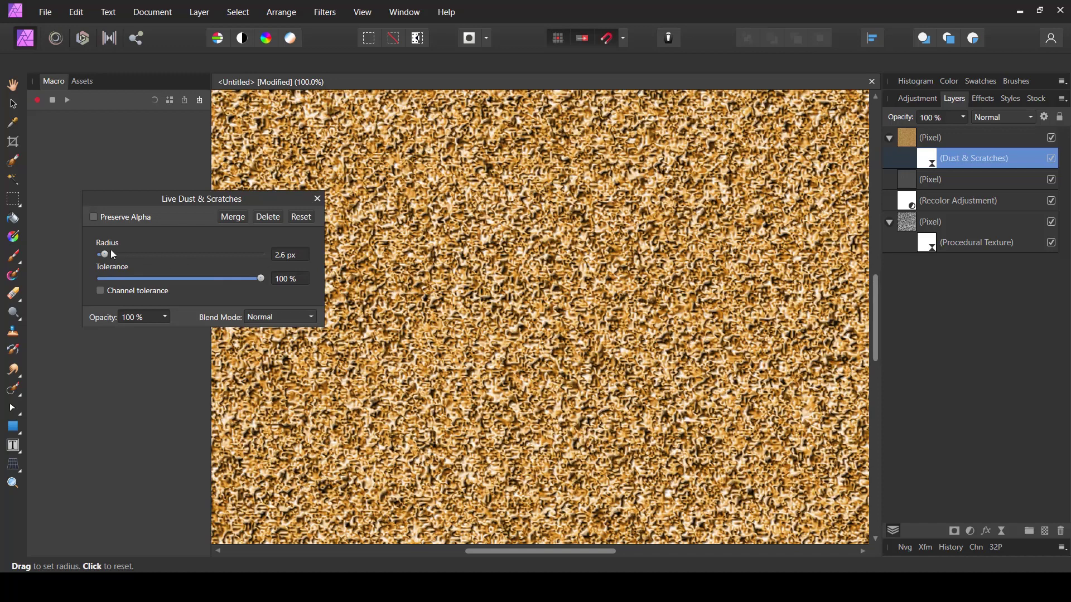
pyautogui.moveTo(114, 256); pyautogui.dragTo(145, 256)
pyautogui.moveTo(261, 278); pyautogui.dragTo(150, 282)
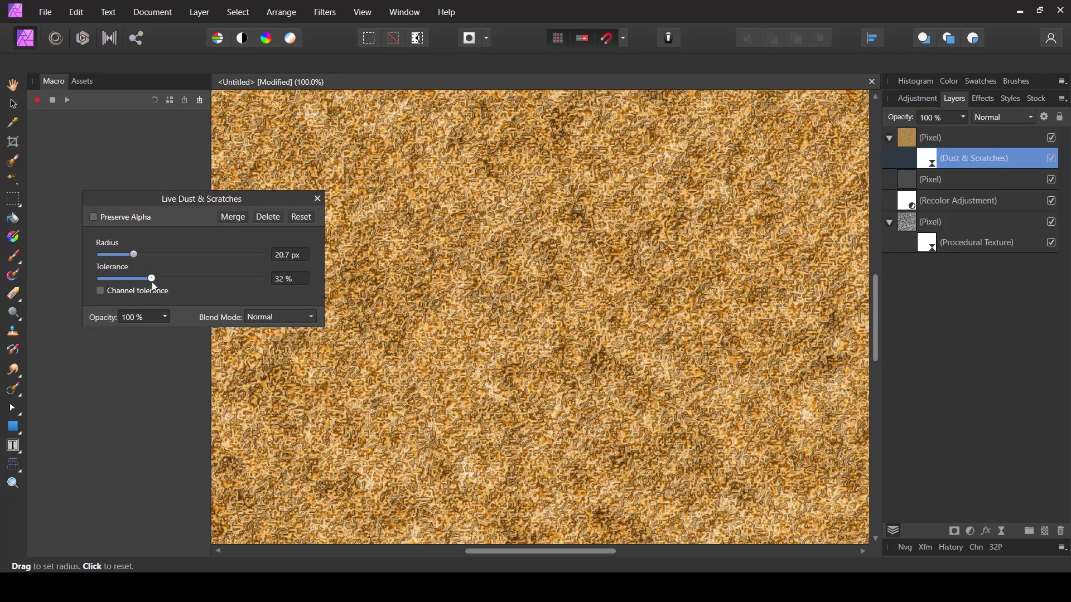
pyautogui.moveTo(134, 257)
pyautogui.mouseDown()
pyautogui.moveTo(110, 256)
pyautogui.moveTo(180, 261)
pyautogui.moveTo(151, 256)
pyautogui.mouseUp()
pyautogui.moveTo(156, 278); pyautogui.dragTo(149, 277)
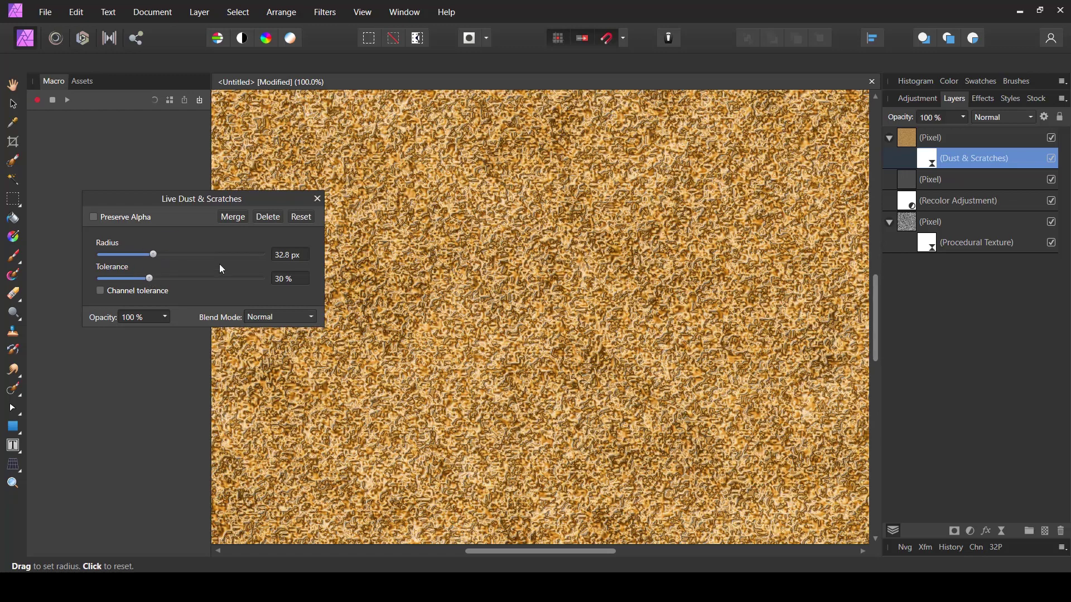
pyautogui.click(317, 198)
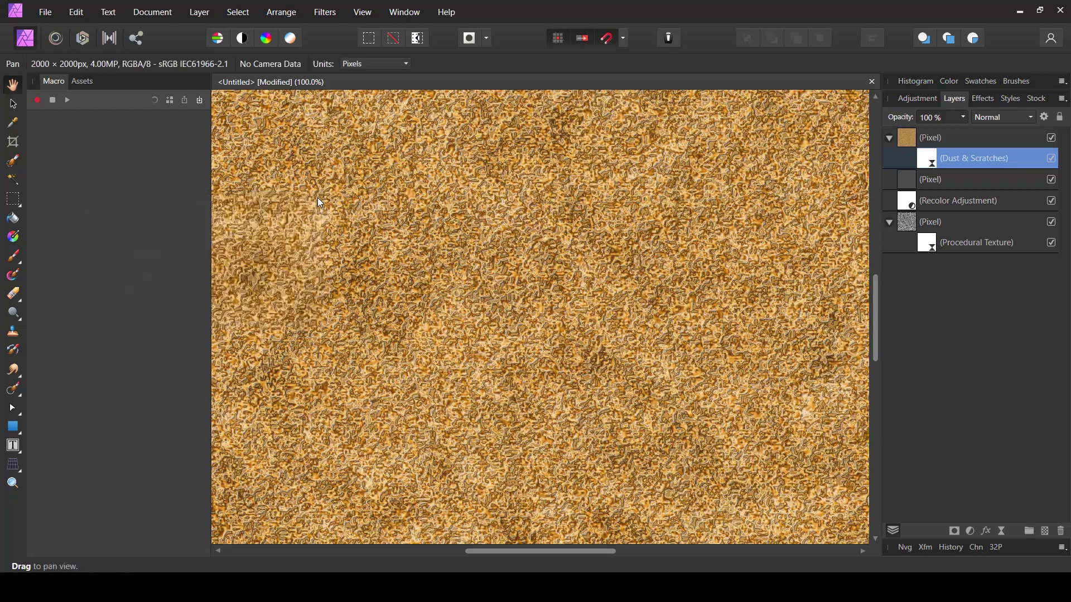
# Compare the texture with and without Dust & Scratches at fit and 100% zoom.
pyautogui.hotkey('ctrl', '0')
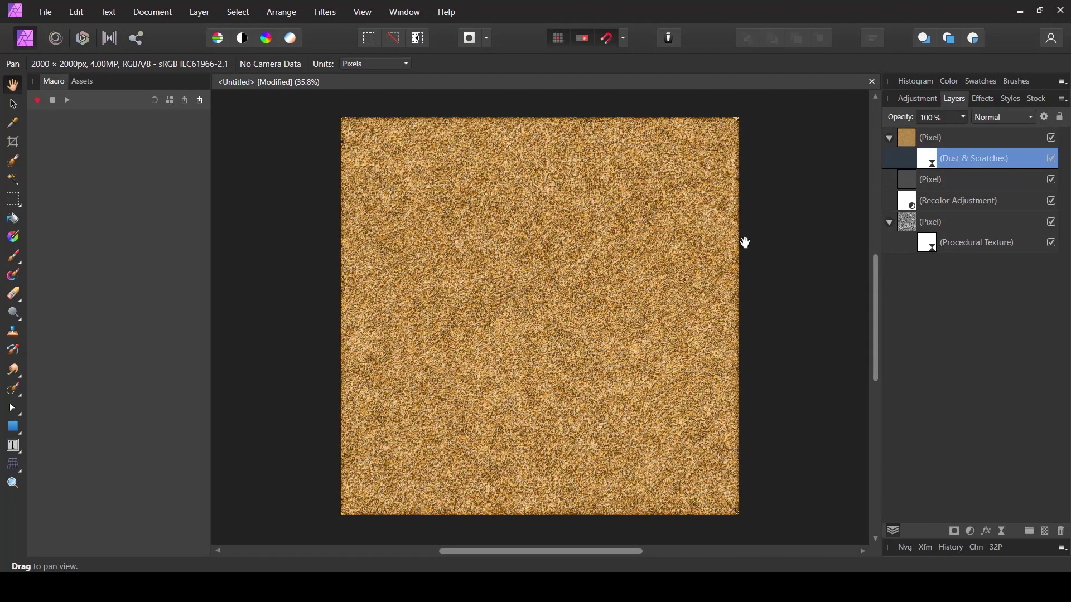
pyautogui.click(1051, 159)
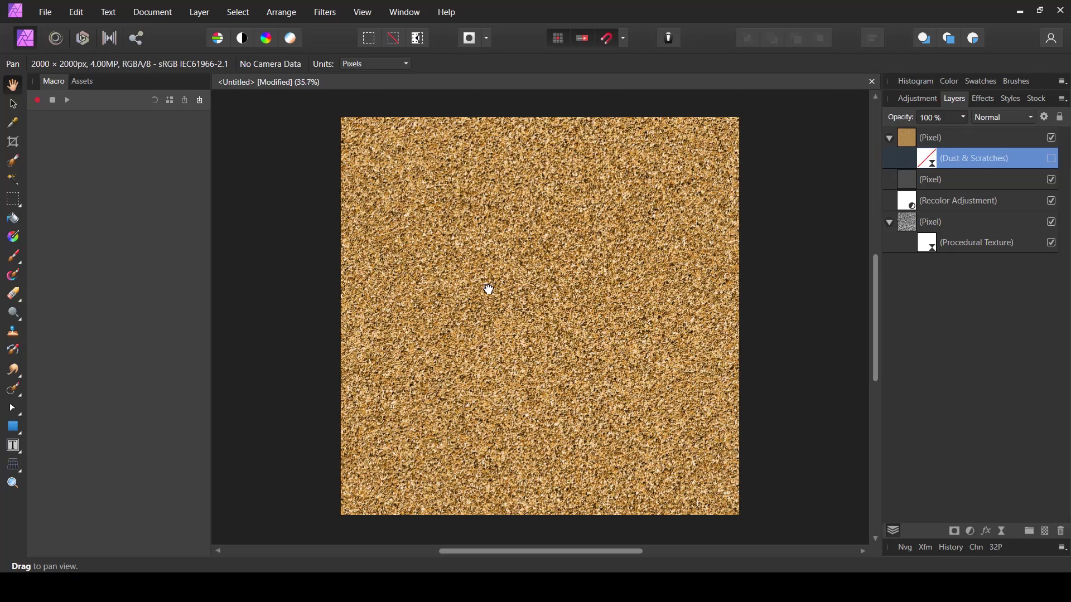
pyautogui.rightClick(488, 289)
pyautogui.click(354, 420)
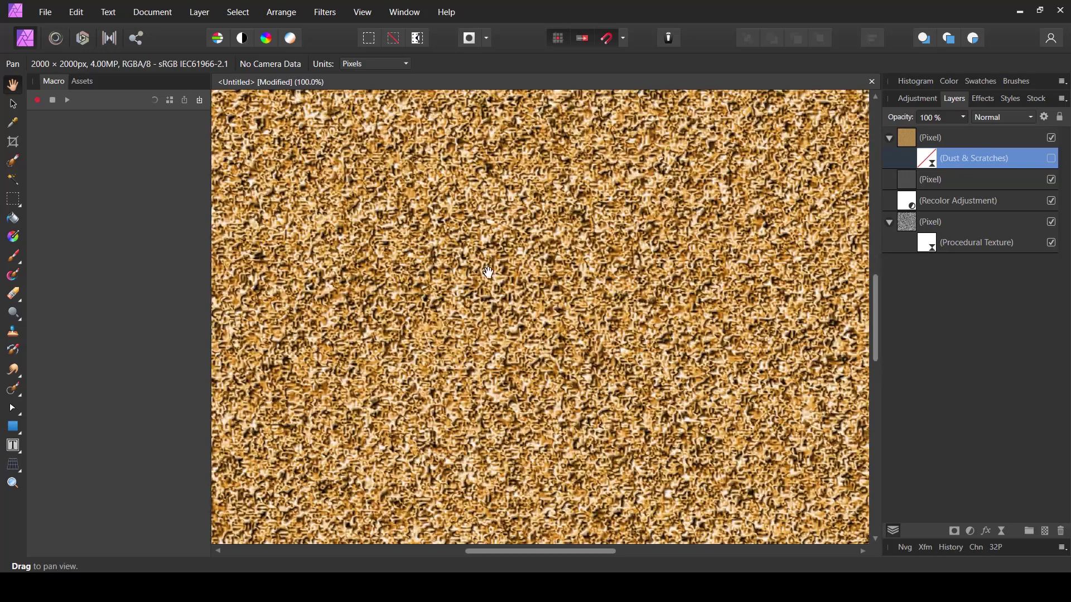
pyautogui.click(1051, 160)
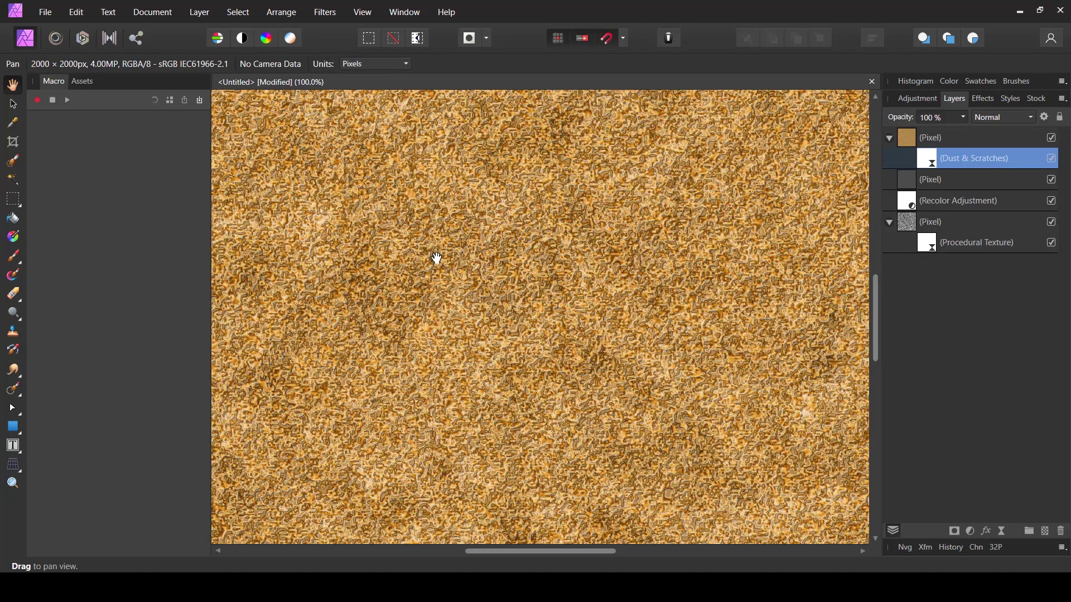
pyautogui.moveTo(437, 258); pyautogui.dragTo(521, 433)
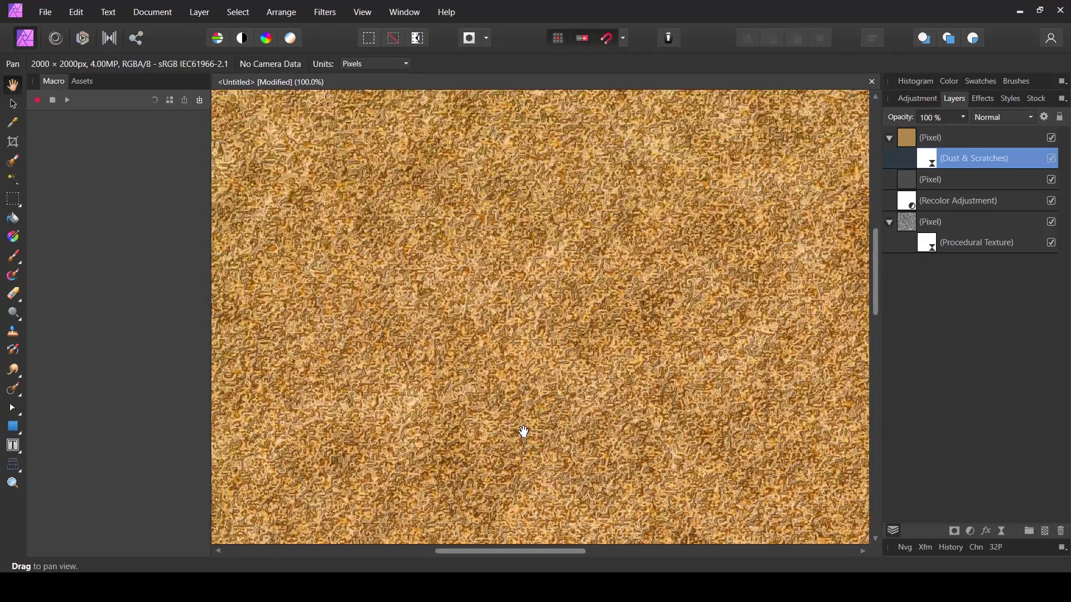
pyautogui.moveTo(509, 363); pyautogui.dragTo(433, 308)
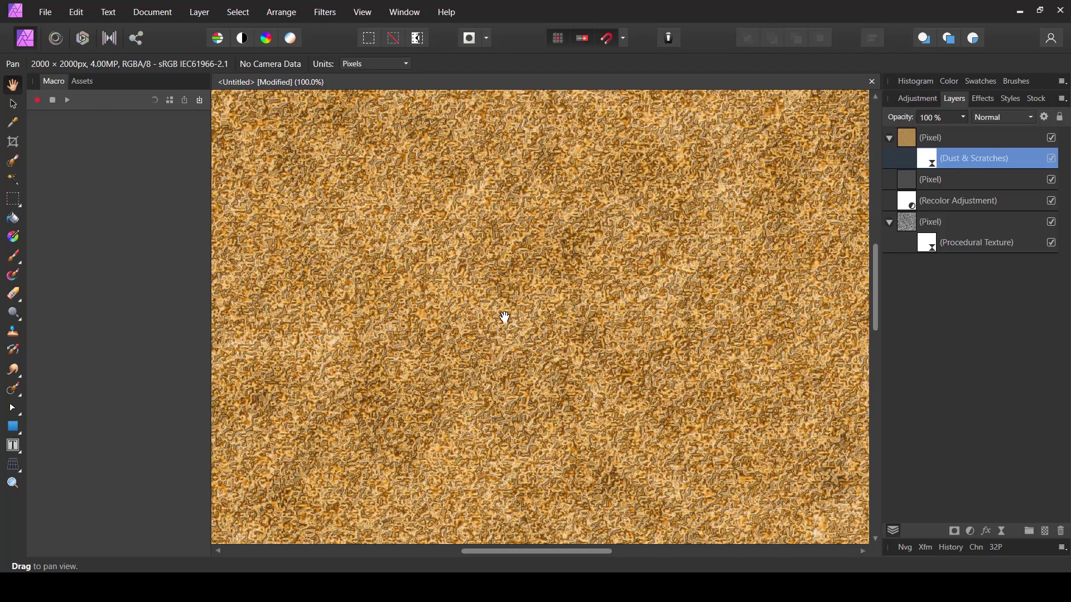
pyautogui.hotkey('ctrl', '0')
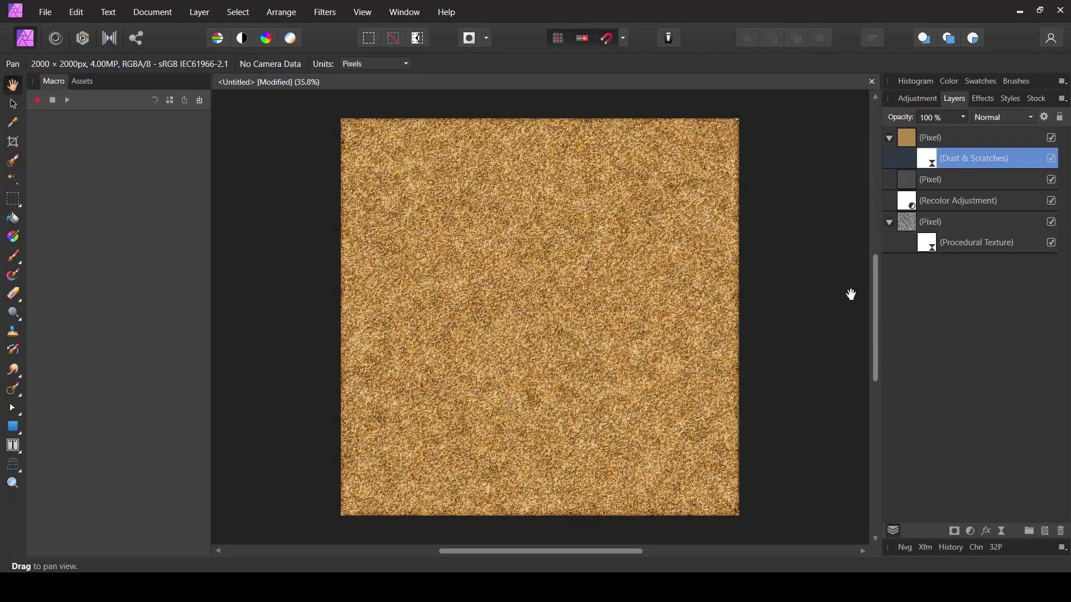
pyautogui.click(1053, 159)
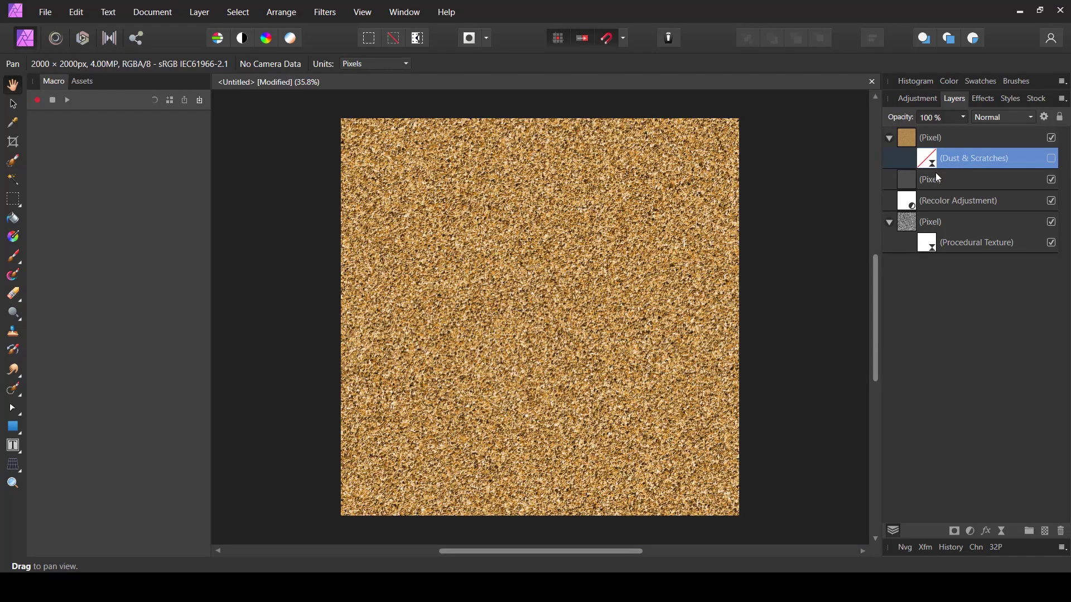
# Delete the Dust & Scratches filter layer.
pyautogui.click(935, 174)
pyautogui.click(932, 159)
pyautogui.rightClick(932, 166)
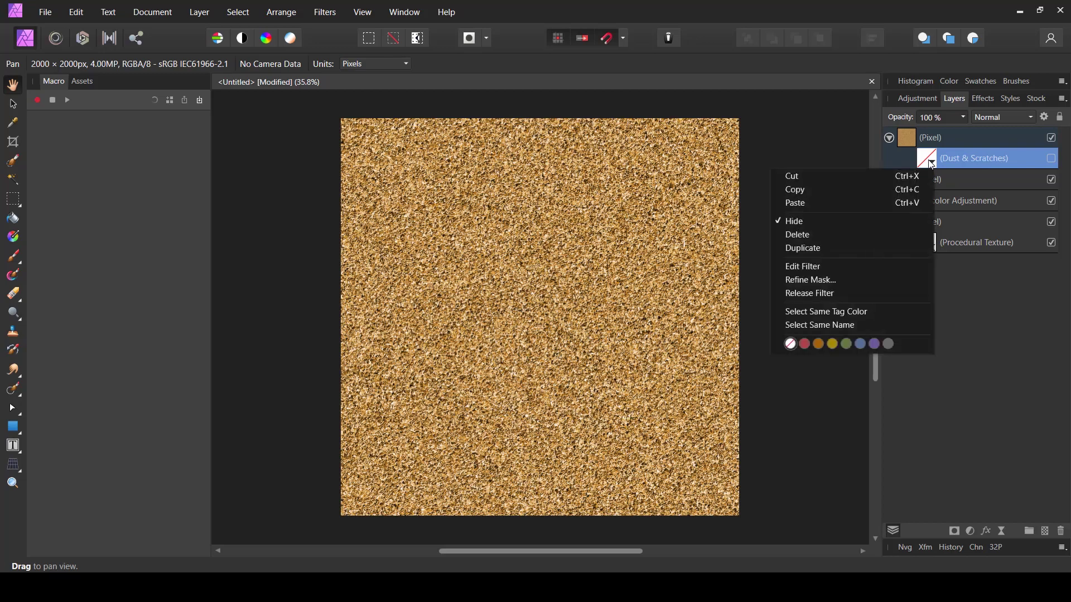
pyautogui.click(803, 235)
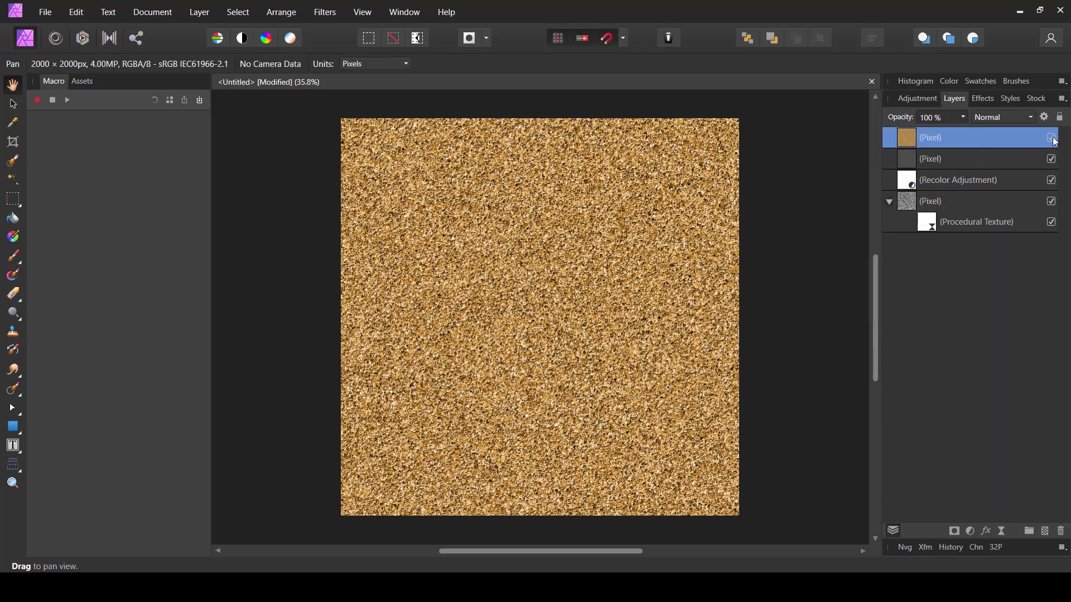
# Inspect the grainy texture at 100% zoom, then bring up the Adjustments list.
pyautogui.rightClick(596, 272)
pyautogui.click(472, 397)
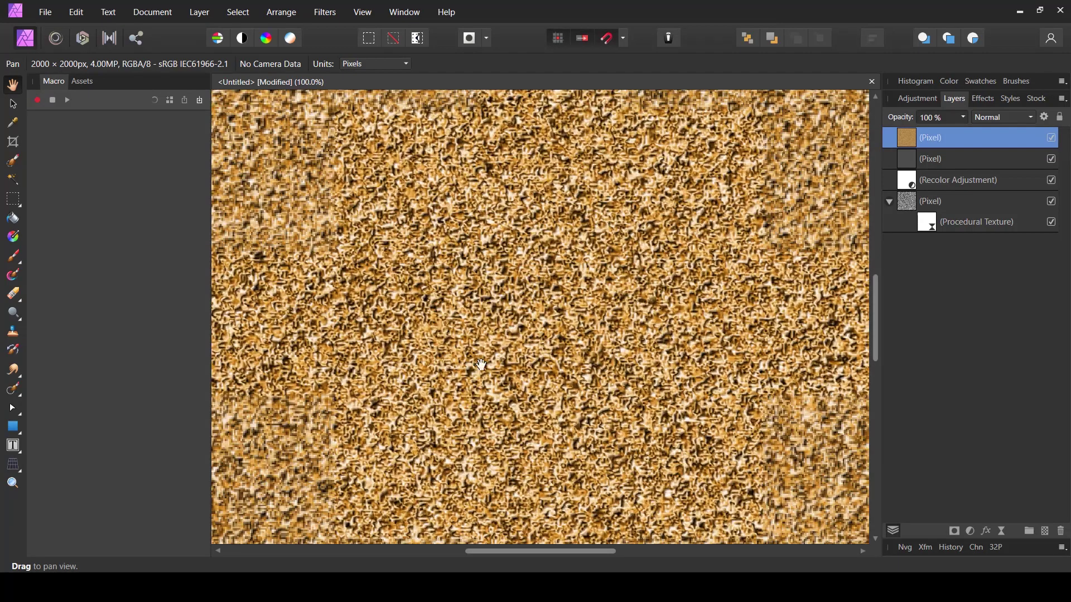
pyautogui.moveTo(562, 308); pyautogui.dragTo(564, 440)
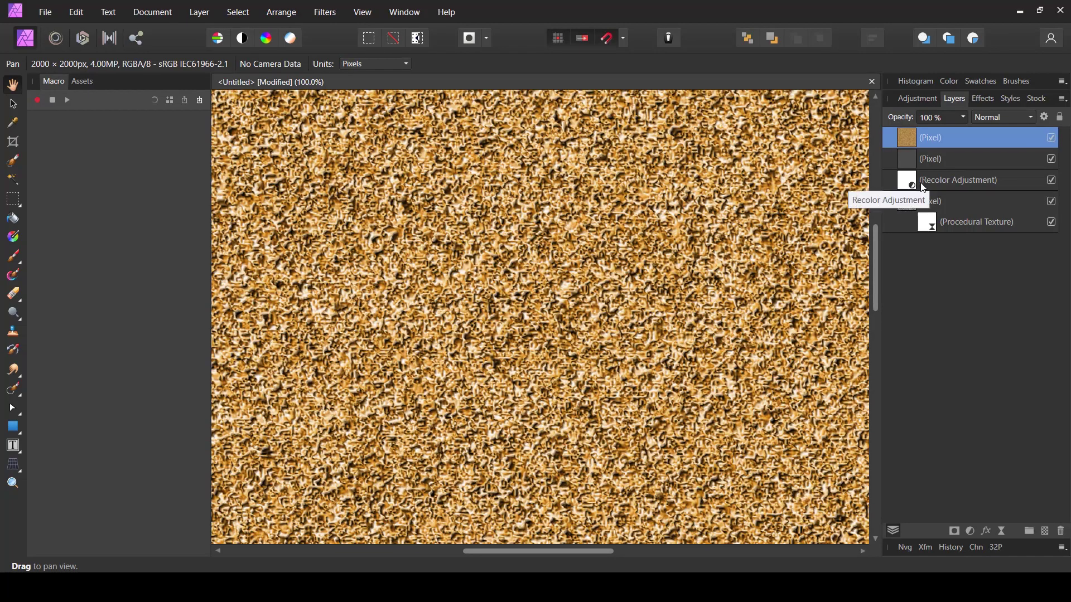
pyautogui.moveTo(552, 111); pyautogui.dragTo(744, 316)
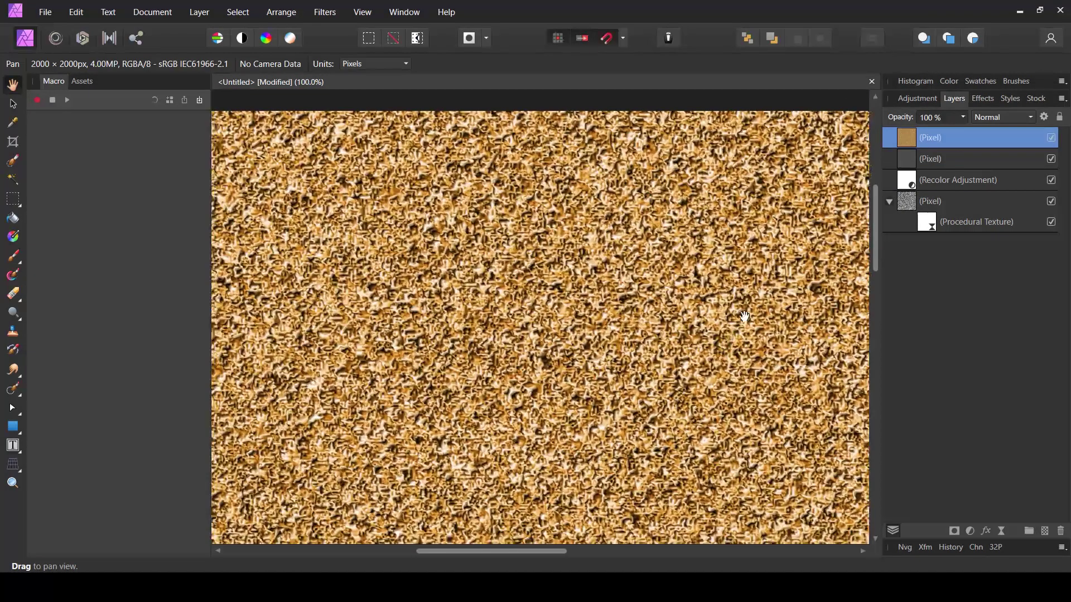
pyautogui.click(969, 534)
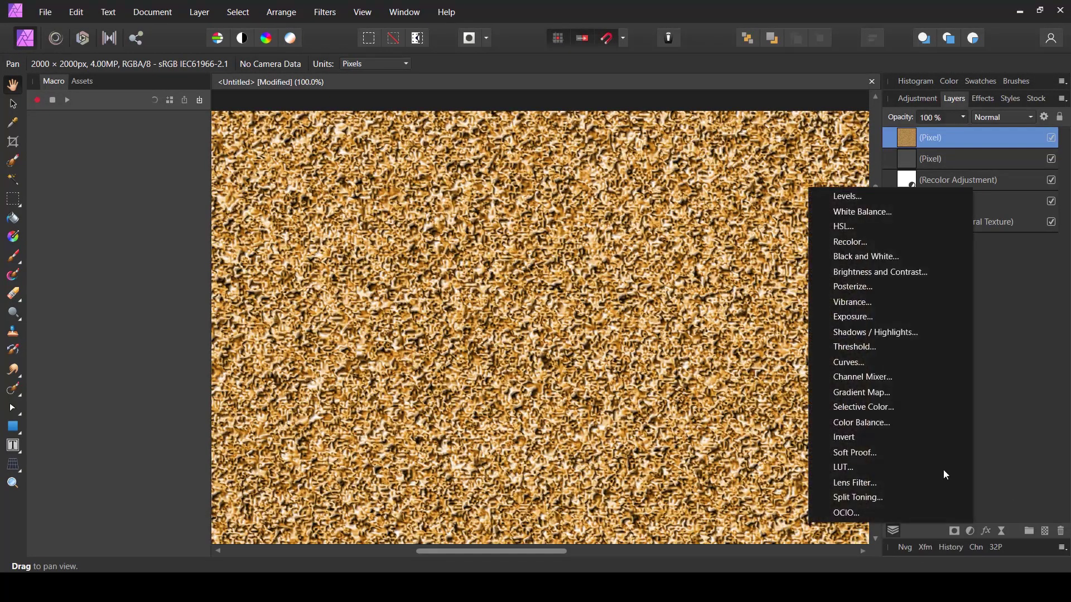
# Add an HSL adjustment with 69.4° hue and 22% saturation shift, then hide it.
pyautogui.click(850, 226)
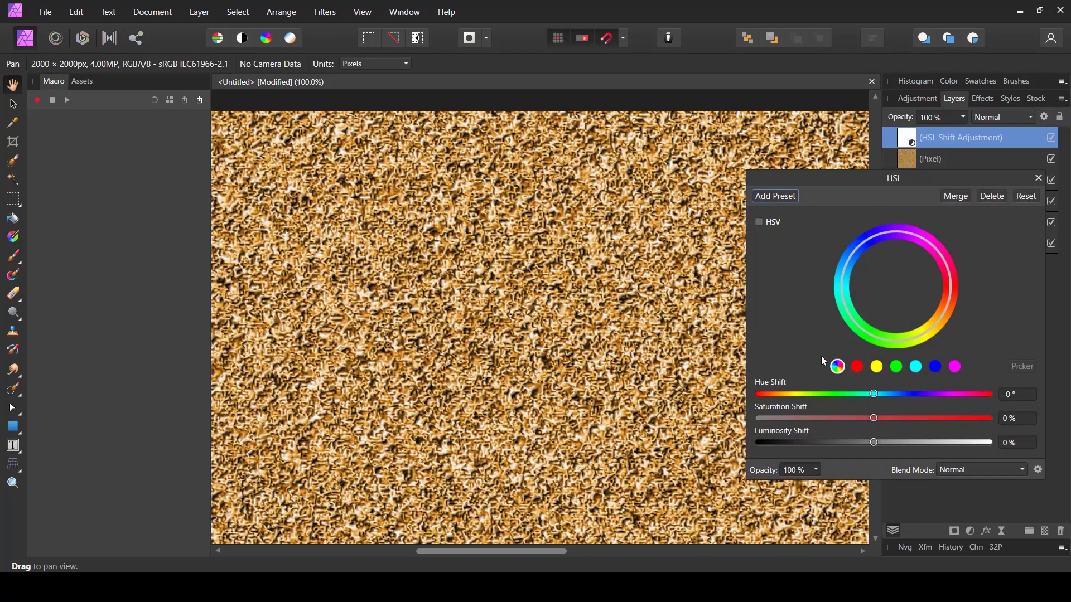
pyautogui.moveTo(874, 394); pyautogui.dragTo(905, 396)
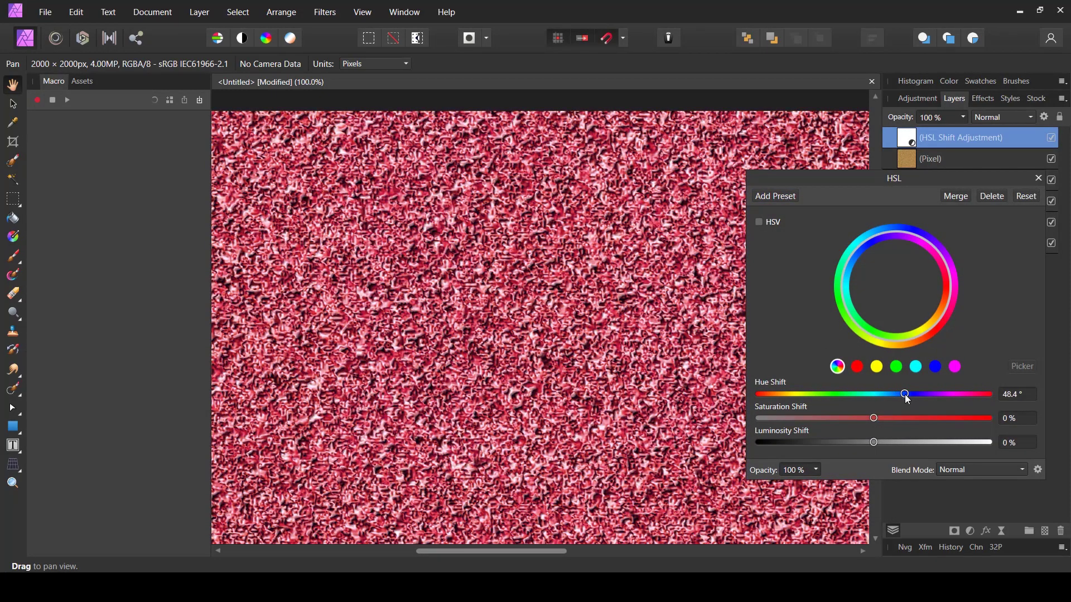
pyautogui.hotkey('ctrl', '0')
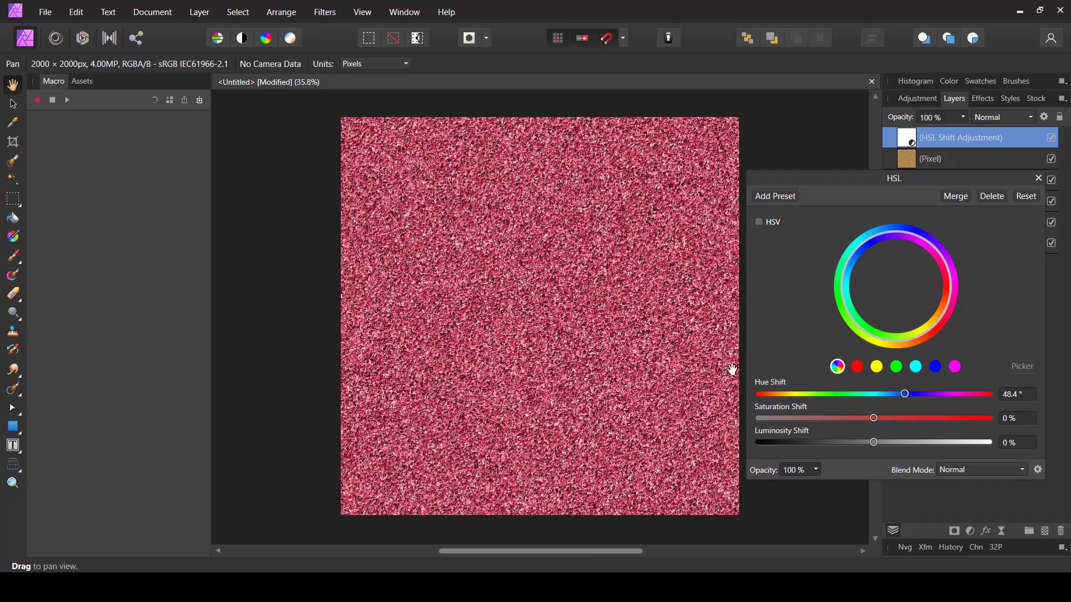
pyautogui.moveTo(903, 397)
pyautogui.mouseDown()
pyautogui.moveTo(1014, 397)
pyautogui.moveTo(740, 398)
pyautogui.moveTo(992, 396)
pyautogui.moveTo(886, 400)
pyautogui.moveTo(900, 417)
pyautogui.moveTo(920, 416)
pyautogui.moveTo(881, 397)
pyautogui.moveTo(918, 394)
pyautogui.mouseUp()
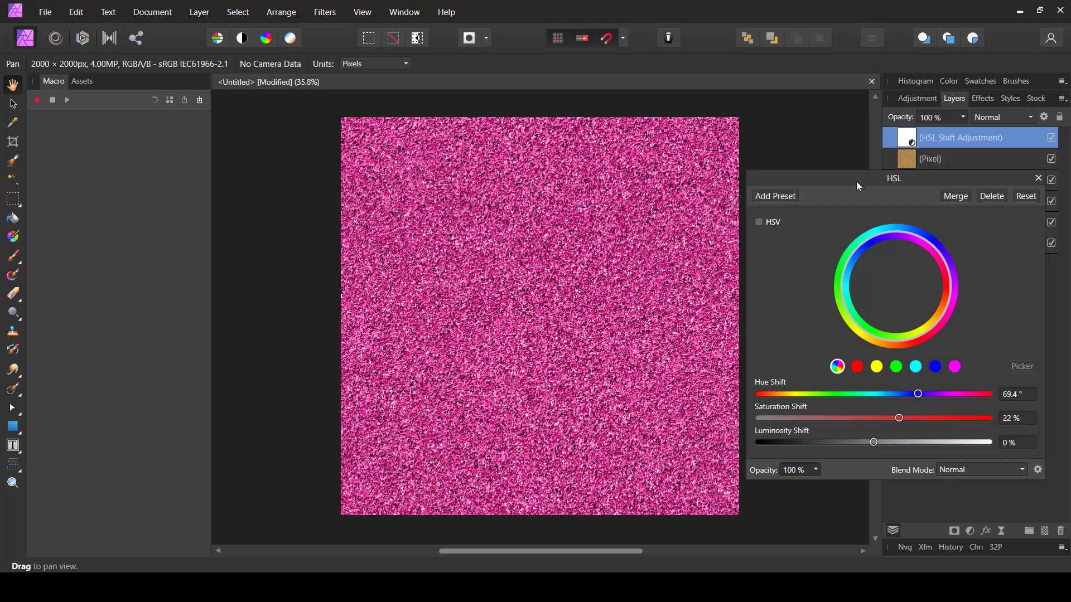
pyautogui.click(1037, 178)
pyautogui.rightClick(545, 247)
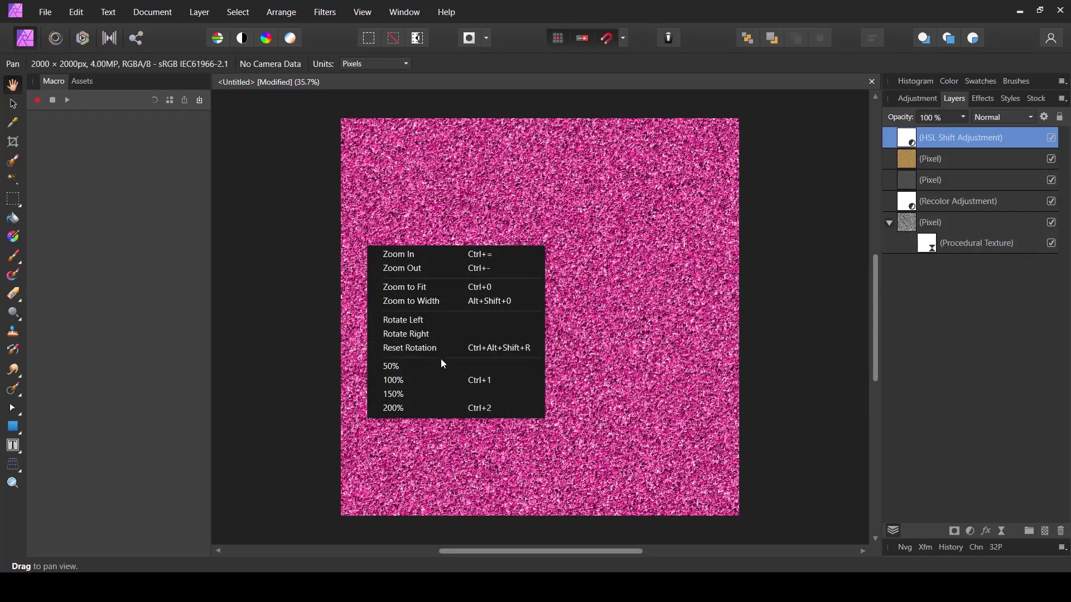
pyautogui.click(428, 379)
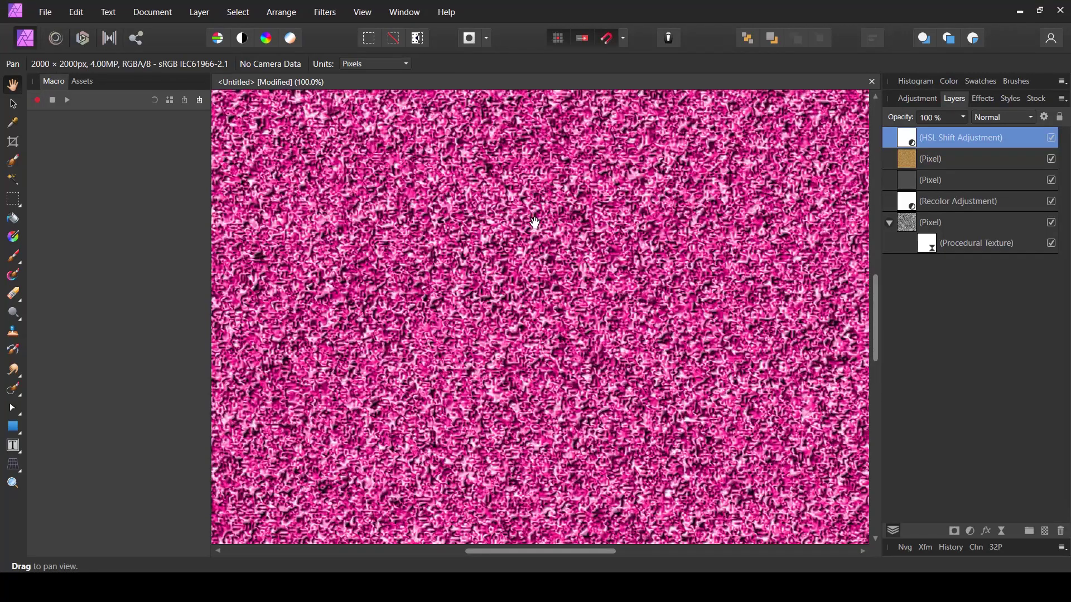
pyautogui.hotkey('ctrl', '0')
pyautogui.click(1051, 137)
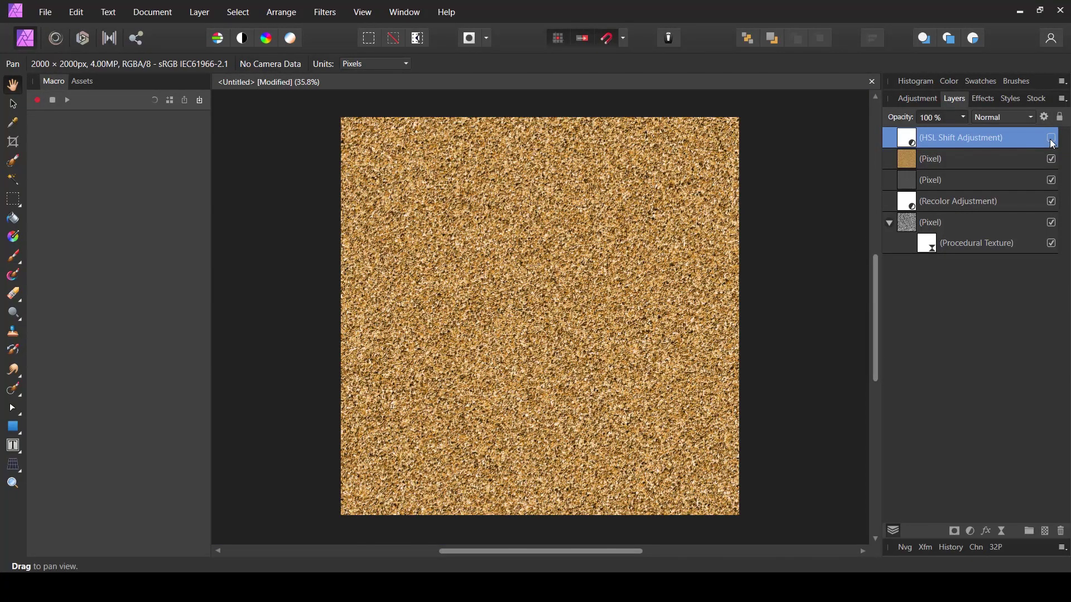
# Add a Curves adjustment, lifting the master curve and raising the Red channel.
pyautogui.click(972, 533)
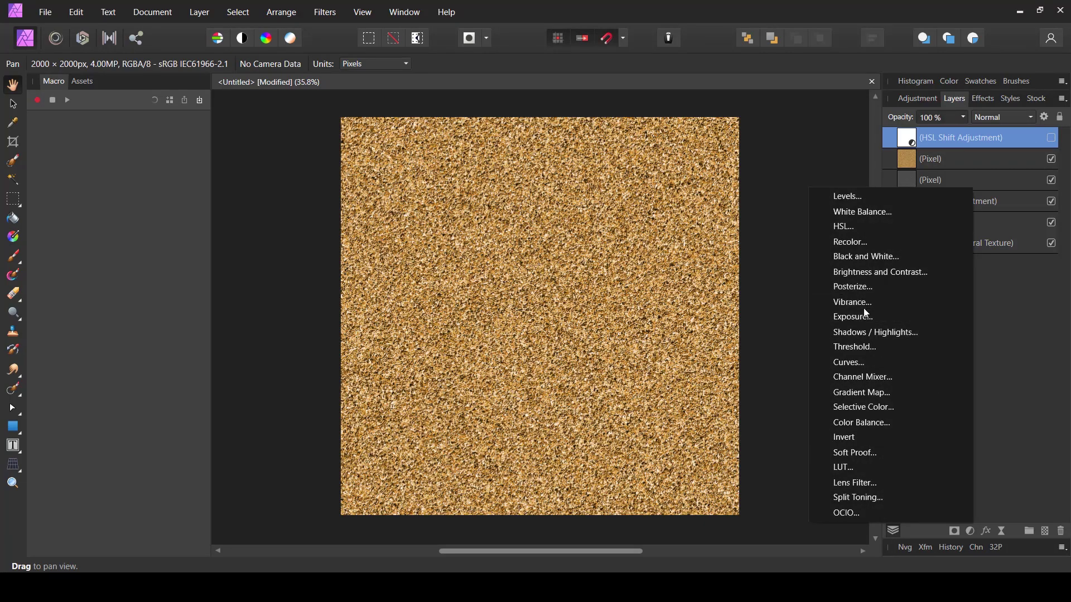
pyautogui.click(854, 362)
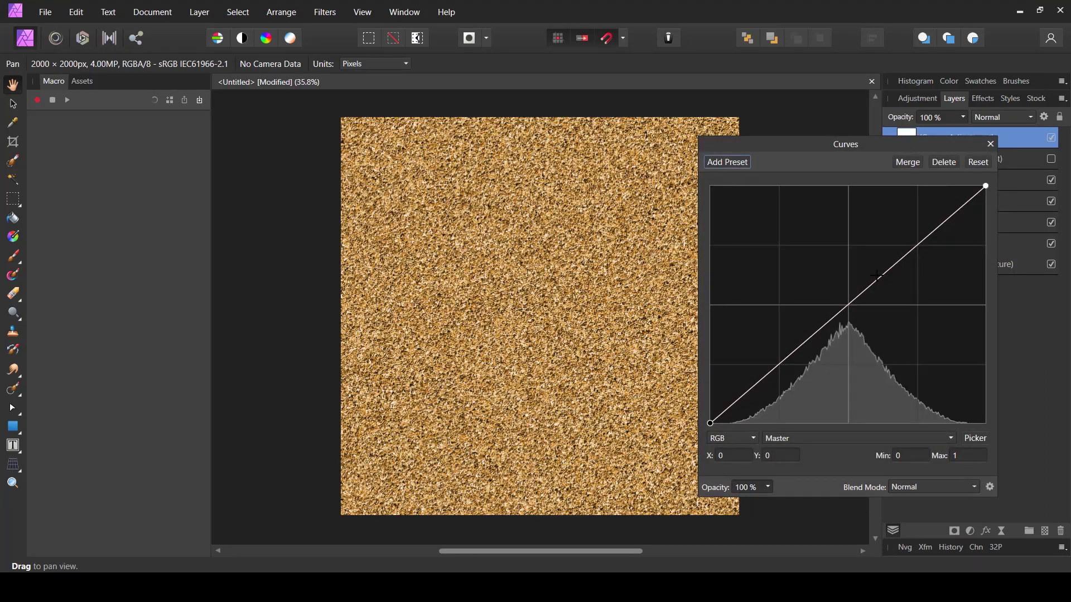
pyautogui.moveTo(915, 247); pyautogui.dragTo(916, 240)
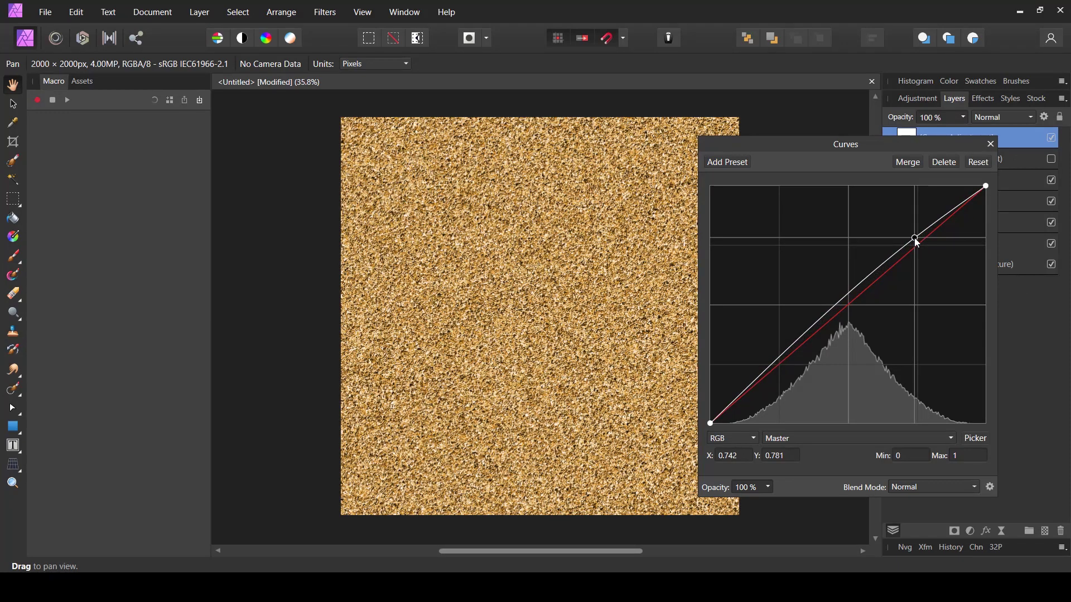
pyautogui.moveTo(814, 322); pyautogui.dragTo(813, 334)
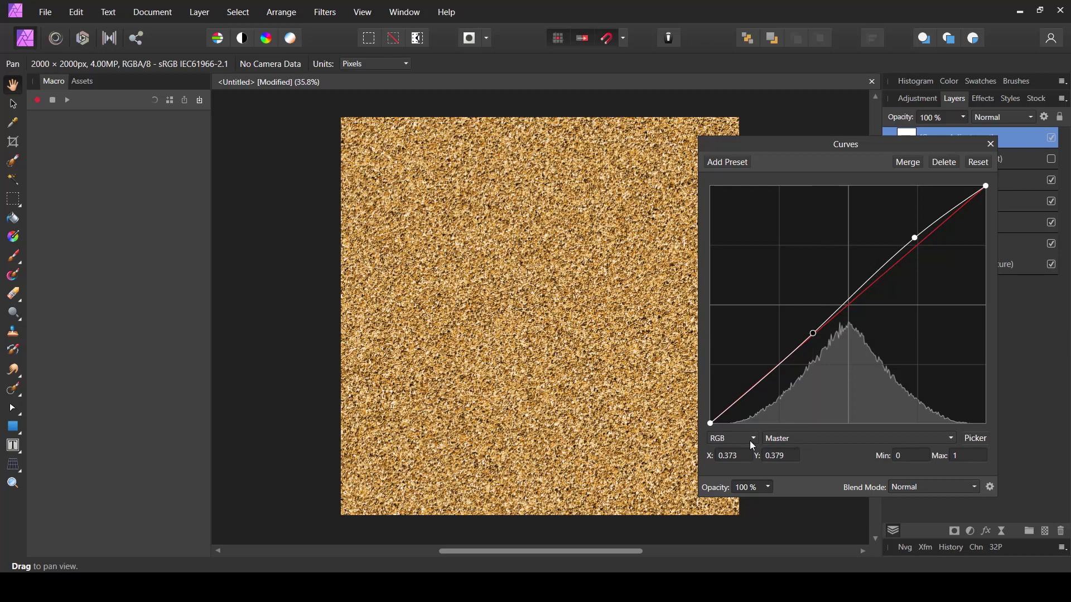
pyautogui.click(803, 444)
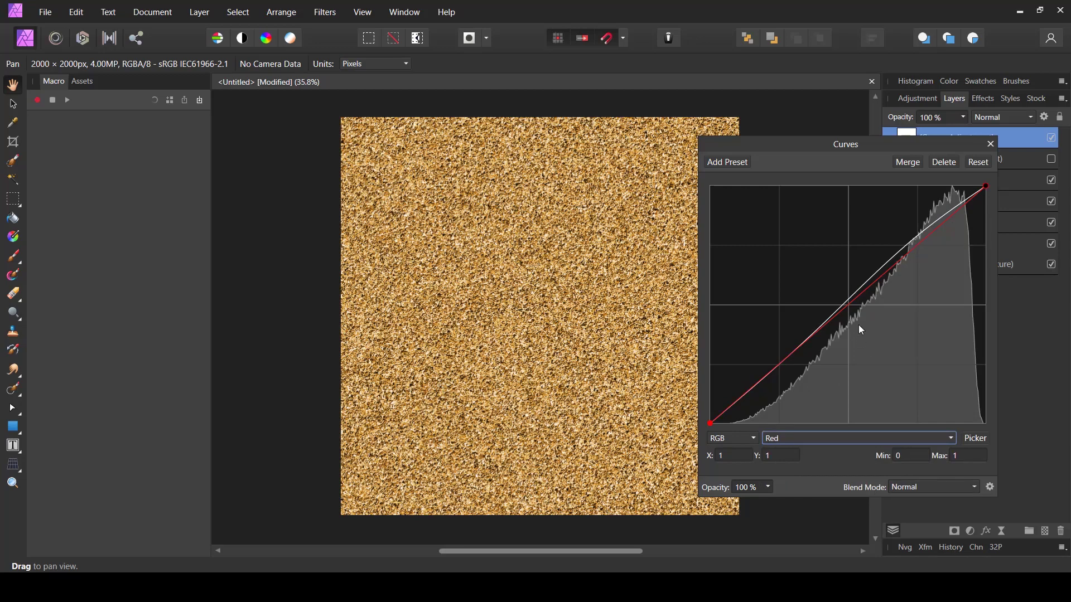
pyautogui.moveTo(854, 295); pyautogui.dragTo(850, 266)
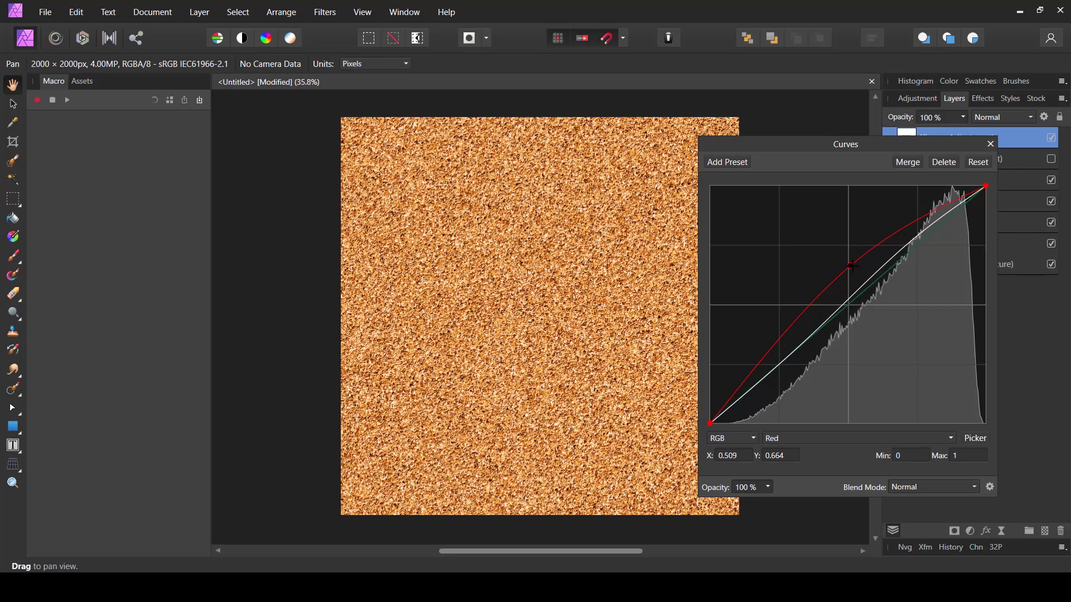
# Pull the Green curve down and lower the Blue curve's midtones to redden the texture.
pyautogui.click(846, 438)
pyautogui.click(794, 486)
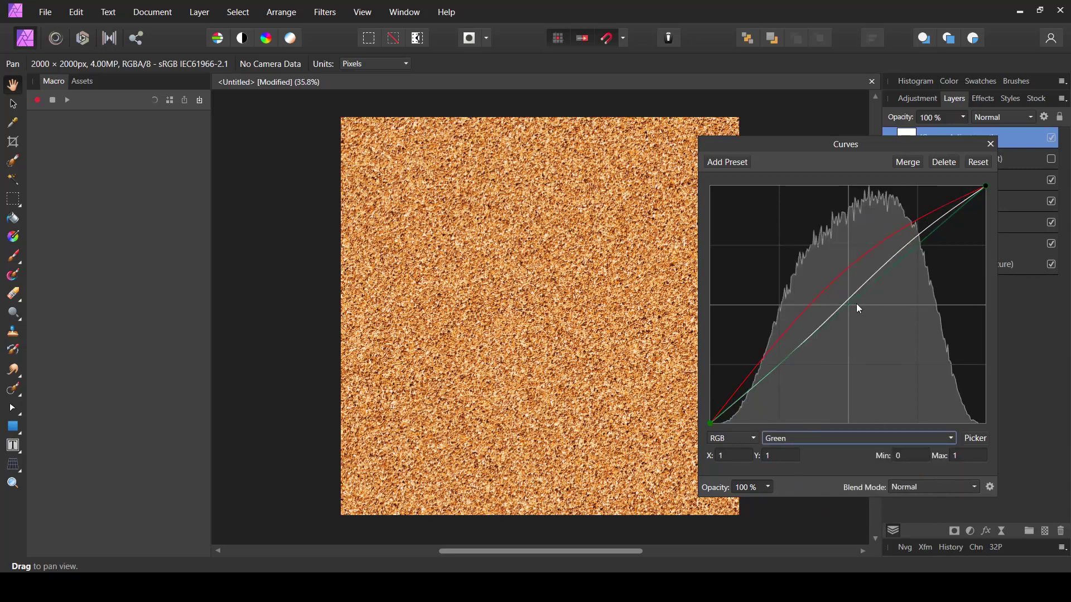
pyautogui.moveTo(858, 308); pyautogui.dragTo(892, 300)
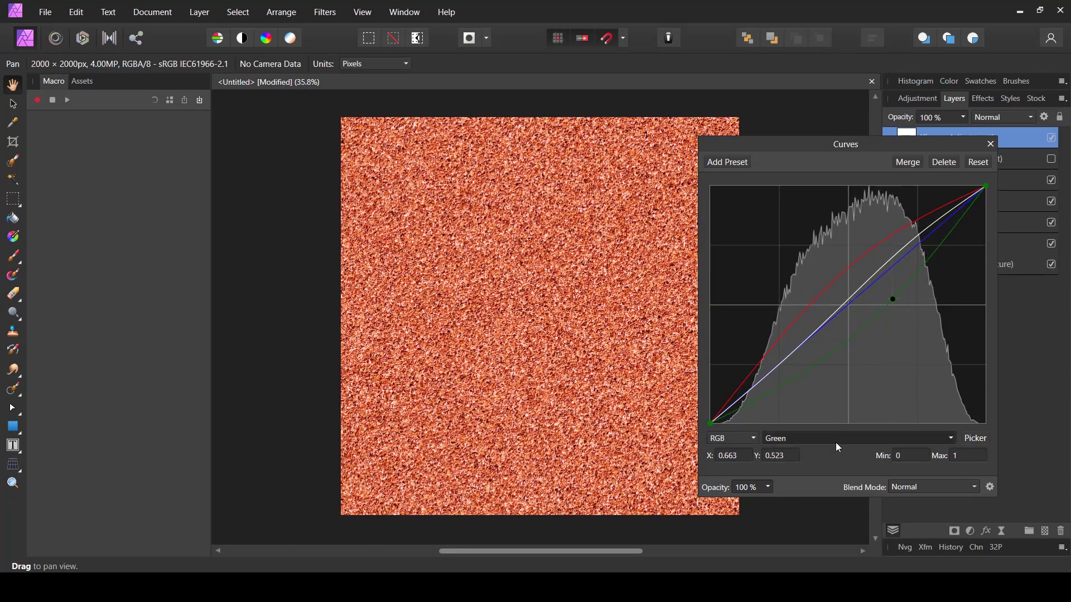
pyautogui.click(810, 437)
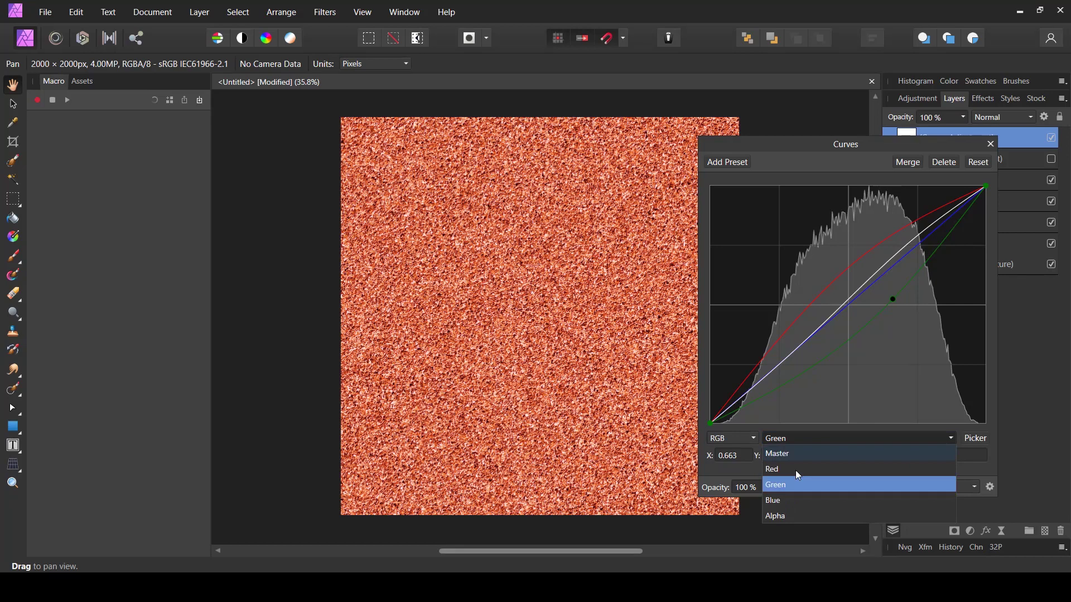
pyautogui.click(781, 501)
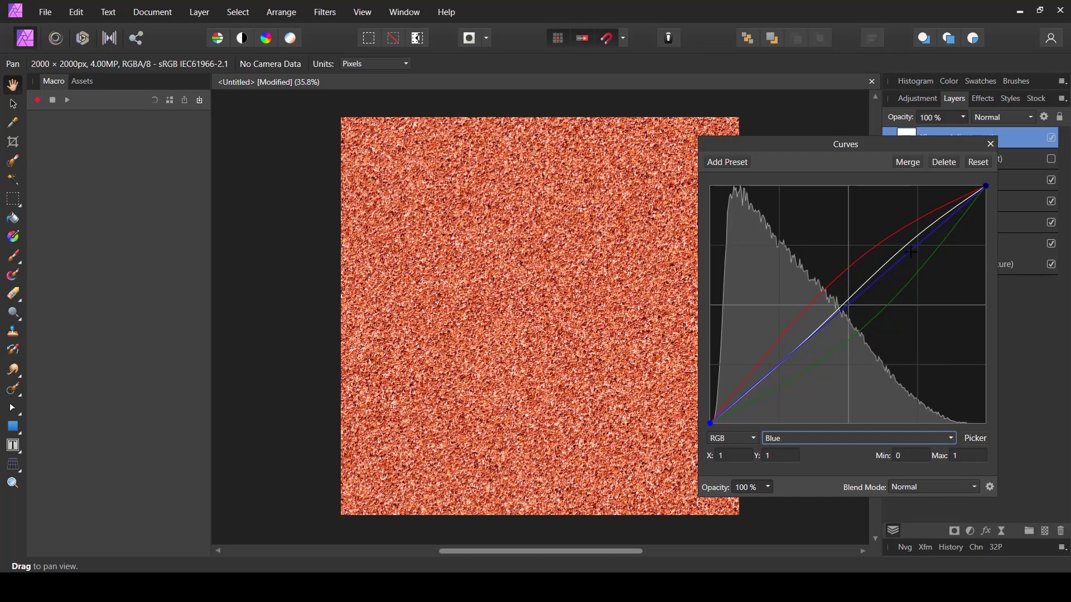
pyautogui.moveTo(911, 252); pyautogui.dragTo(936, 263)
pyautogui.click(855, 353)
pyautogui.moveTo(855, 353); pyautogui.dragTo(824, 313)
pyautogui.moveTo(937, 263)
pyautogui.mouseDown()
pyautogui.moveTo(942, 275)
pyautogui.moveTo(916, 248)
pyautogui.moveTo(938, 260)
pyautogui.mouseUp()
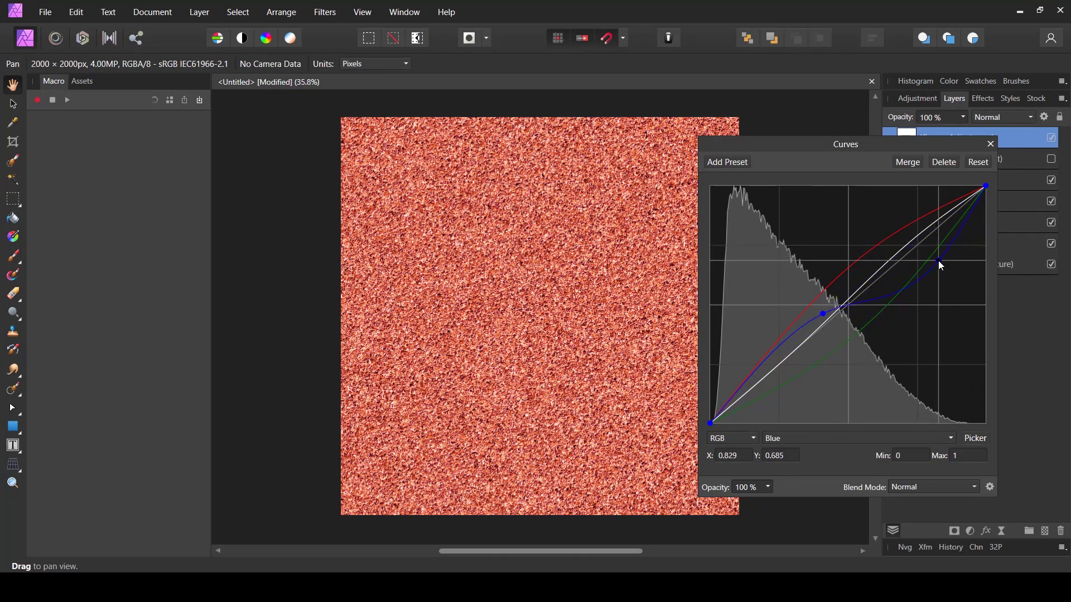
# Refine the Green and Red channel curve points.
pyautogui.click(846, 437)
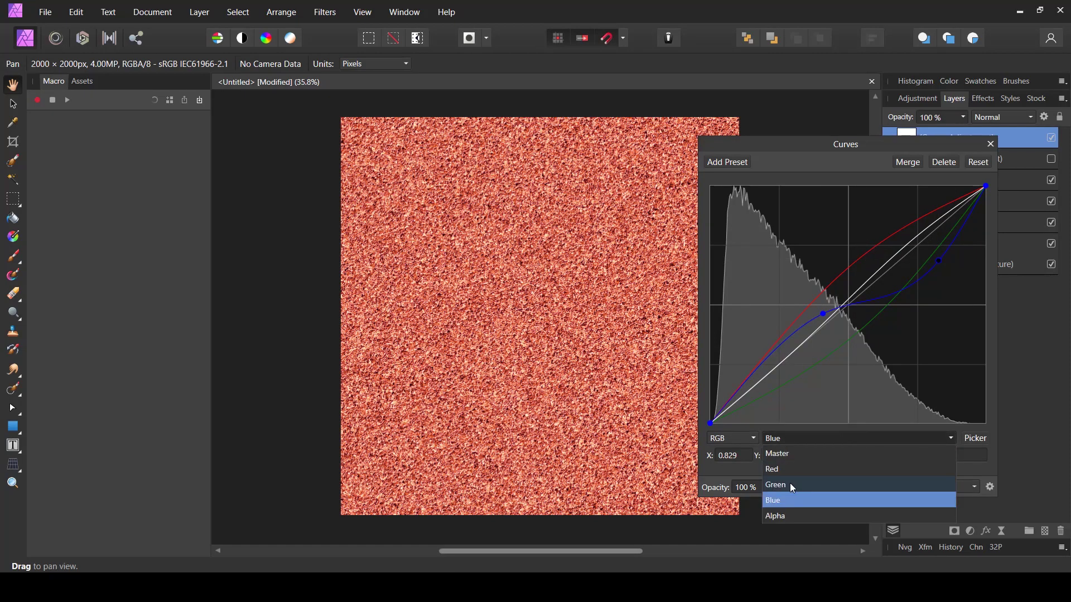
pyautogui.click(789, 484)
pyautogui.moveTo(821, 358)
pyautogui.mouseDown()
pyautogui.moveTo(805, 322)
pyautogui.moveTo(824, 363)
pyautogui.moveTo(850, 363)
pyautogui.moveTo(836, 344)
pyautogui.mouseUp()
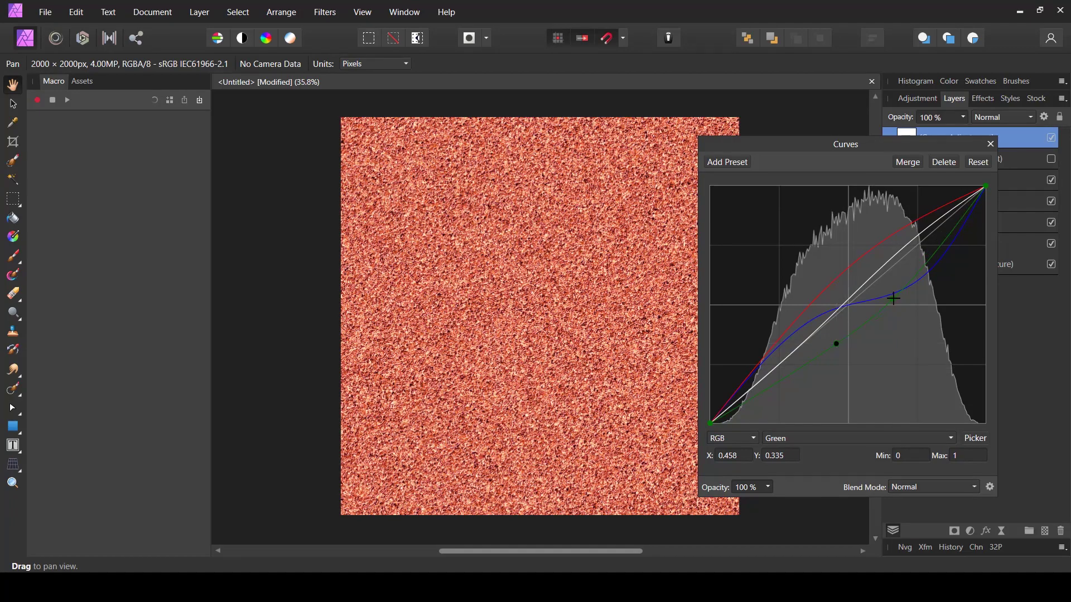
pyautogui.moveTo(893, 298); pyautogui.dragTo(890, 280)
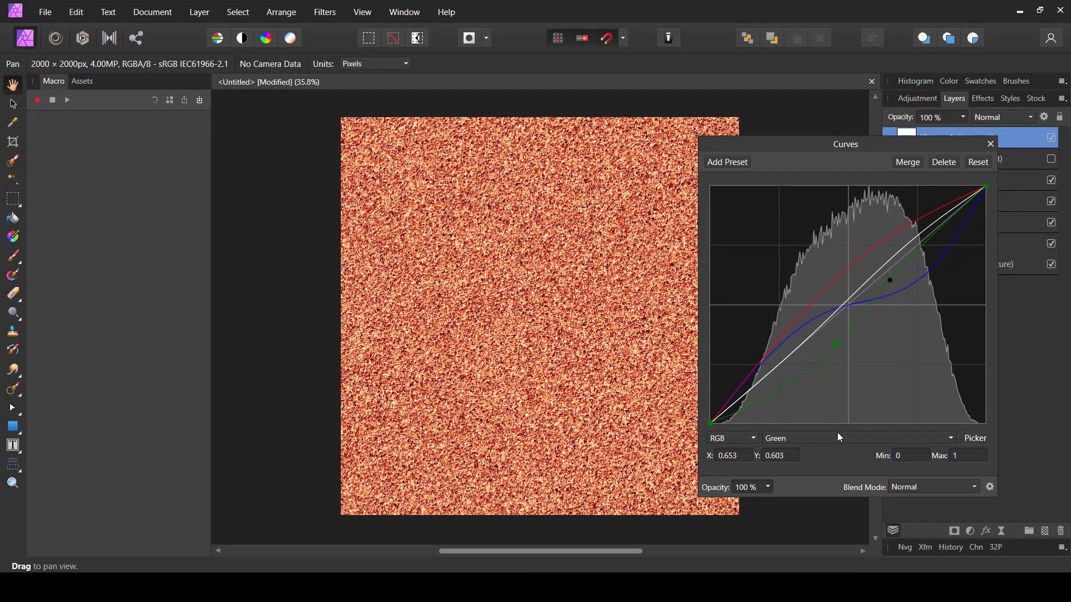
pyautogui.click(838, 439)
pyautogui.click(805, 469)
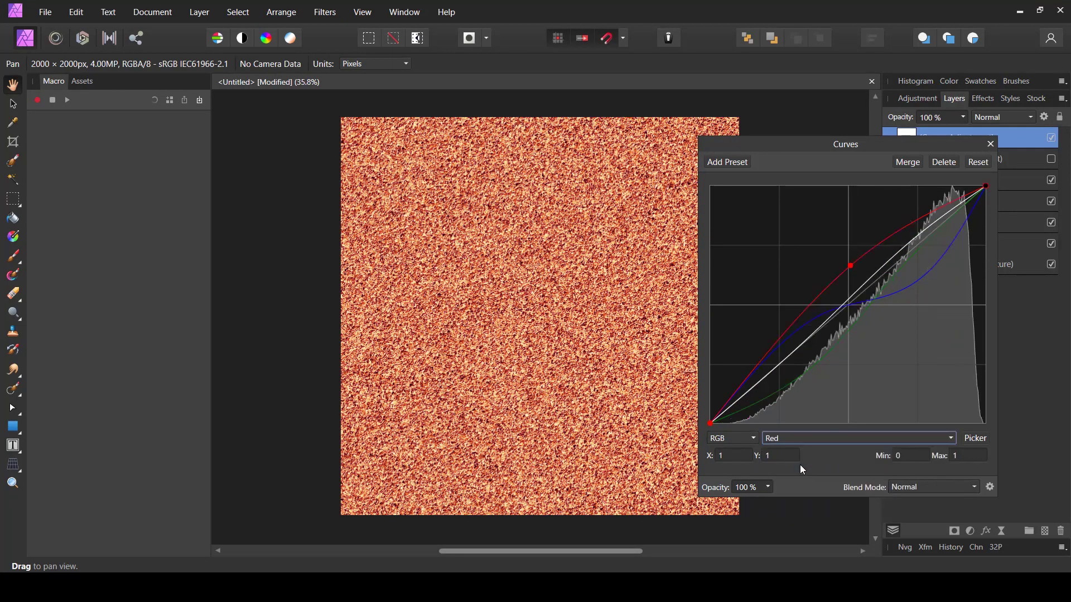
pyautogui.moveTo(851, 267); pyautogui.dragTo(872, 259)
pyautogui.moveTo(802, 319); pyautogui.dragTo(806, 353)
pyautogui.moveTo(872, 258)
pyautogui.mouseDown()
pyautogui.moveTo(882, 268)
pyautogui.moveTo(891, 252)
pyautogui.mouseUp()
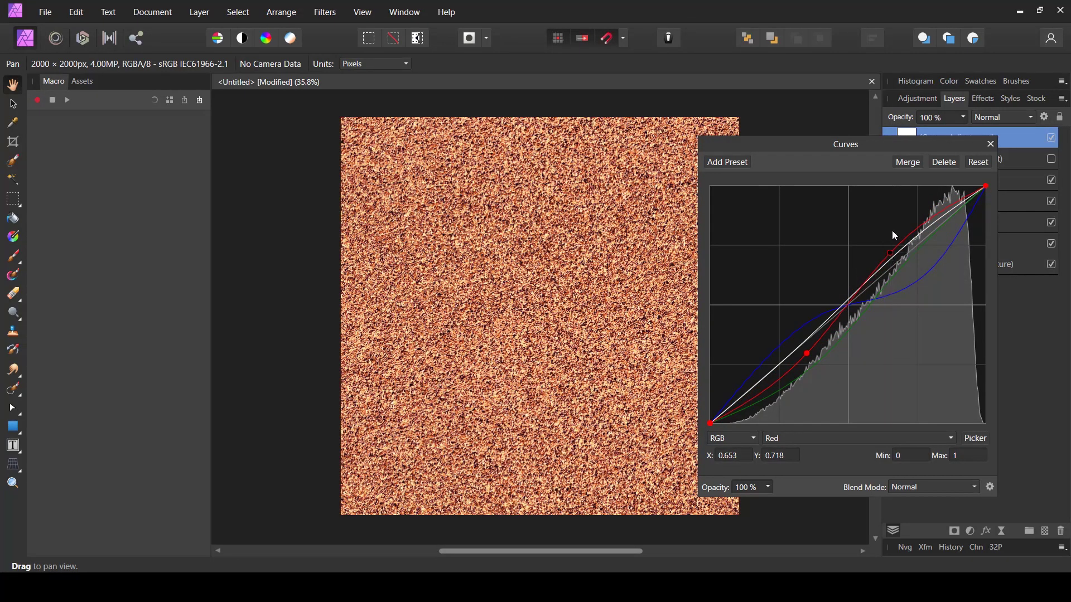
pyautogui.moveTo(807, 353); pyautogui.dragTo(843, 356)
# Fine-tune the Green and Blue curves, then hide the Curves adjustment.
pyautogui.click(825, 439)
pyautogui.click(825, 485)
pyautogui.moveTo(890, 280); pyautogui.dragTo(902, 273)
pyautogui.click(819, 438)
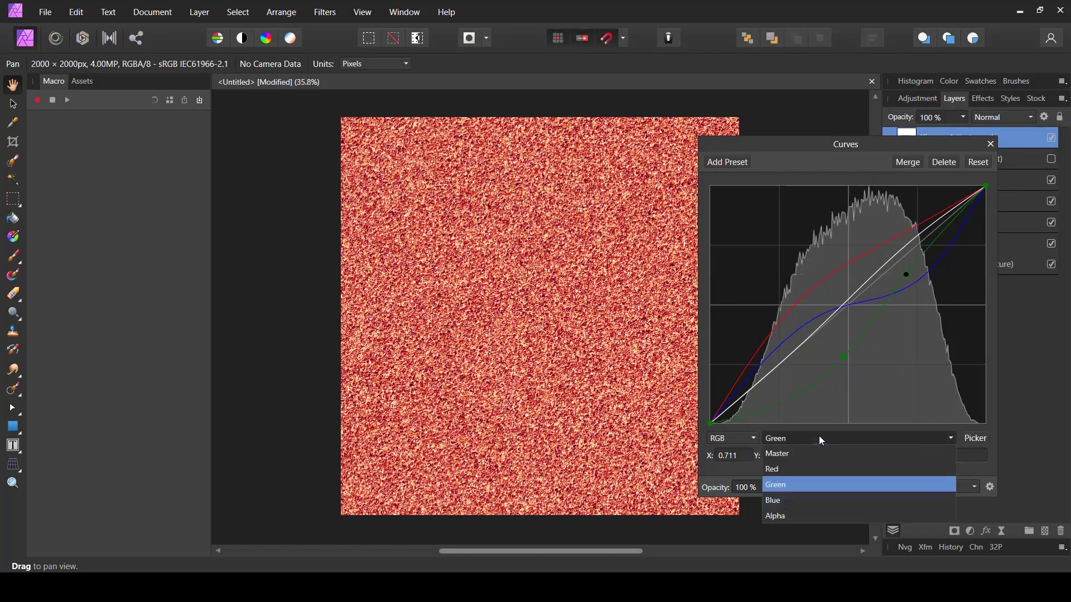
pyautogui.click(819, 500)
pyautogui.moveTo(817, 327); pyautogui.dragTo(817, 321)
pyautogui.moveTo(923, 272); pyautogui.dragTo(924, 249)
pyautogui.click(990, 144)
pyautogui.click(1052, 137)
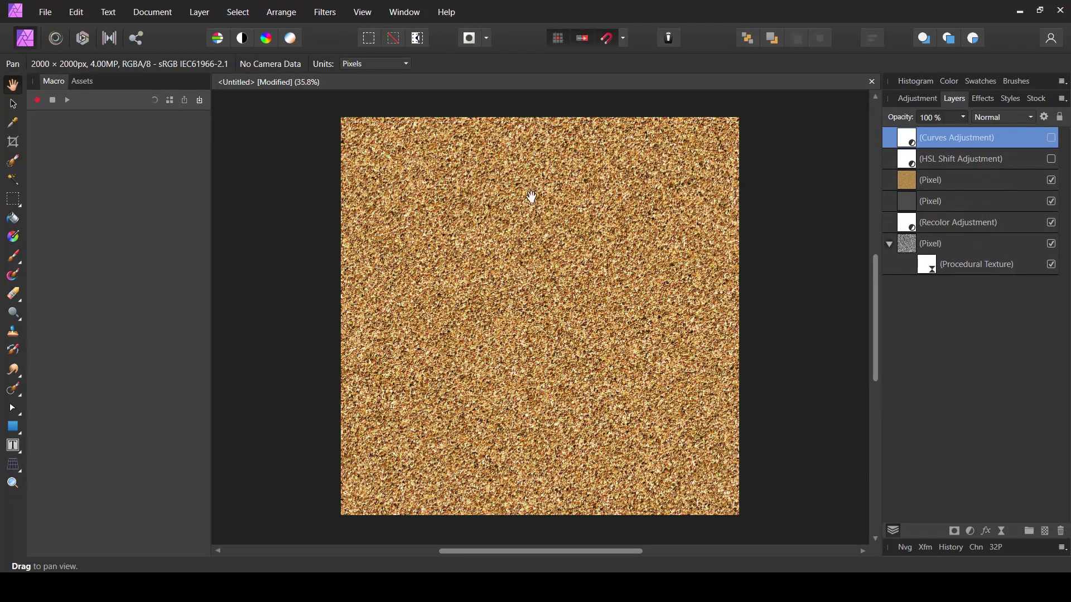
# Show the red Curves variant and inspect it at 100% zoom.
pyautogui.click(1052, 138)
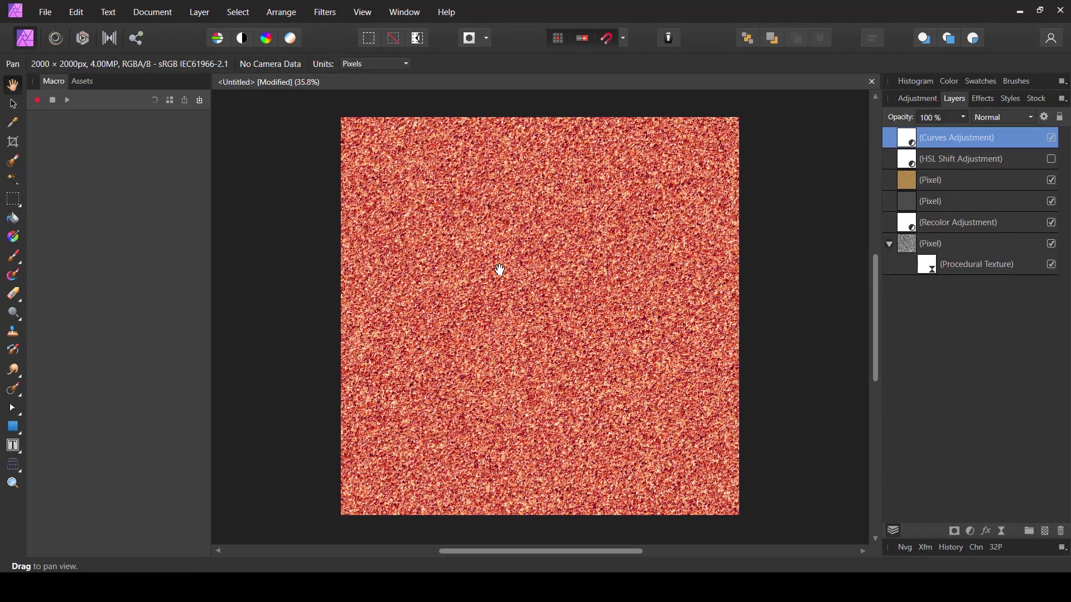
pyautogui.rightClick(595, 254)
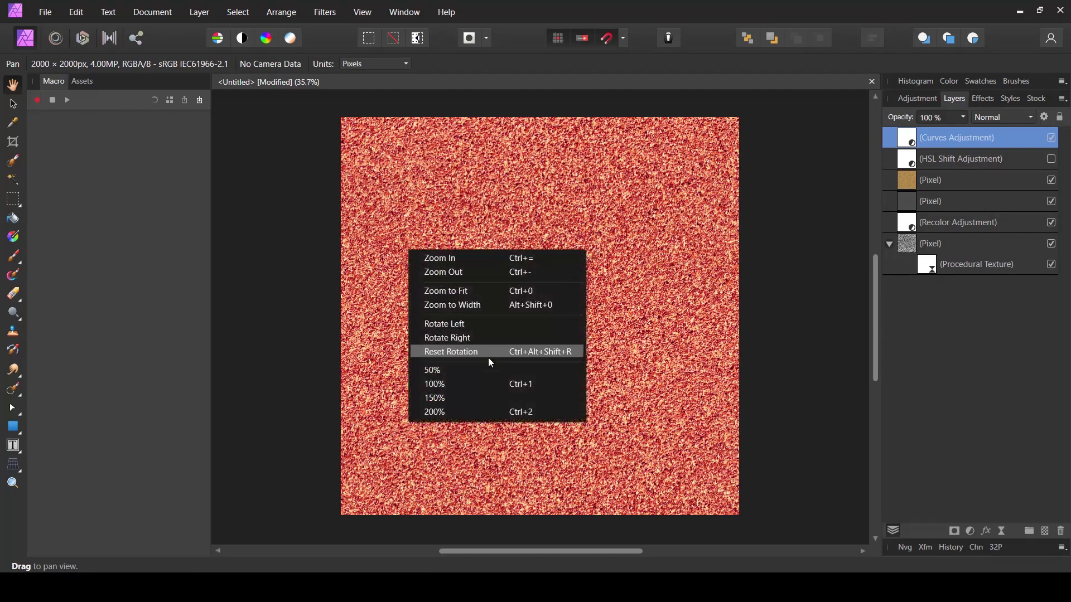
pyautogui.click(467, 383)
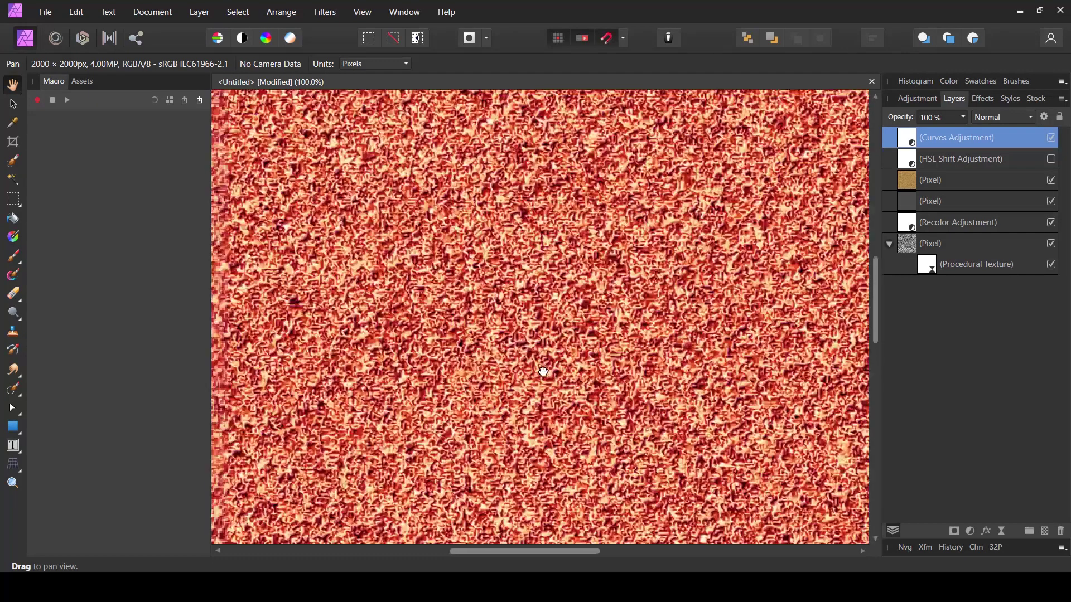
pyautogui.moveTo(527, 236); pyautogui.dragTo(561, 281)
pyautogui.hotkey('ctrl', '0')
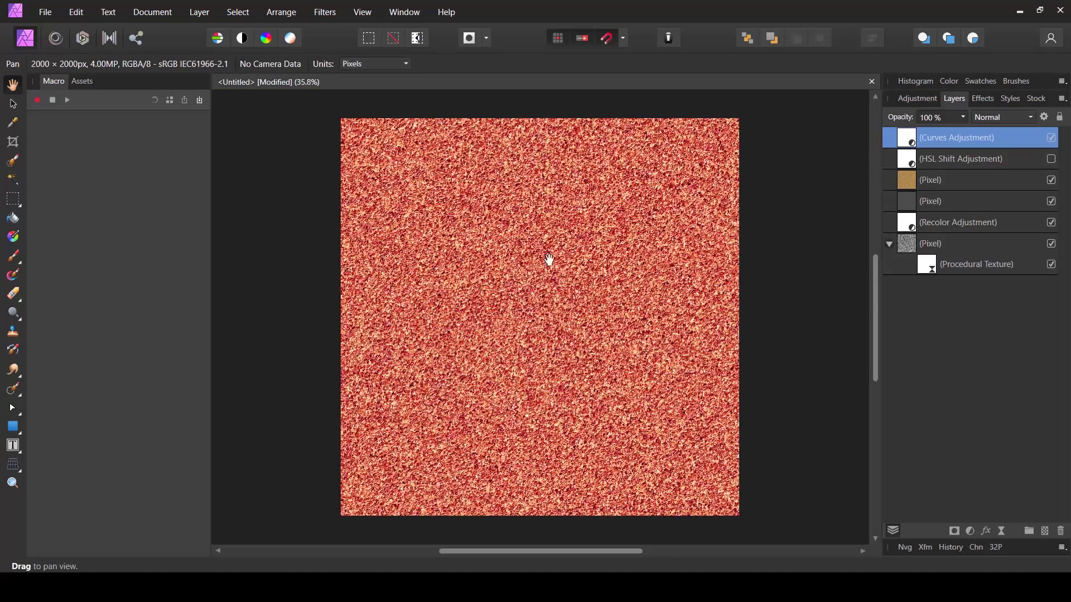
# Compare the pink HSL Shift variant against the red Curves variant.
pyautogui.click(1051, 140)
pyautogui.click(1051, 160)
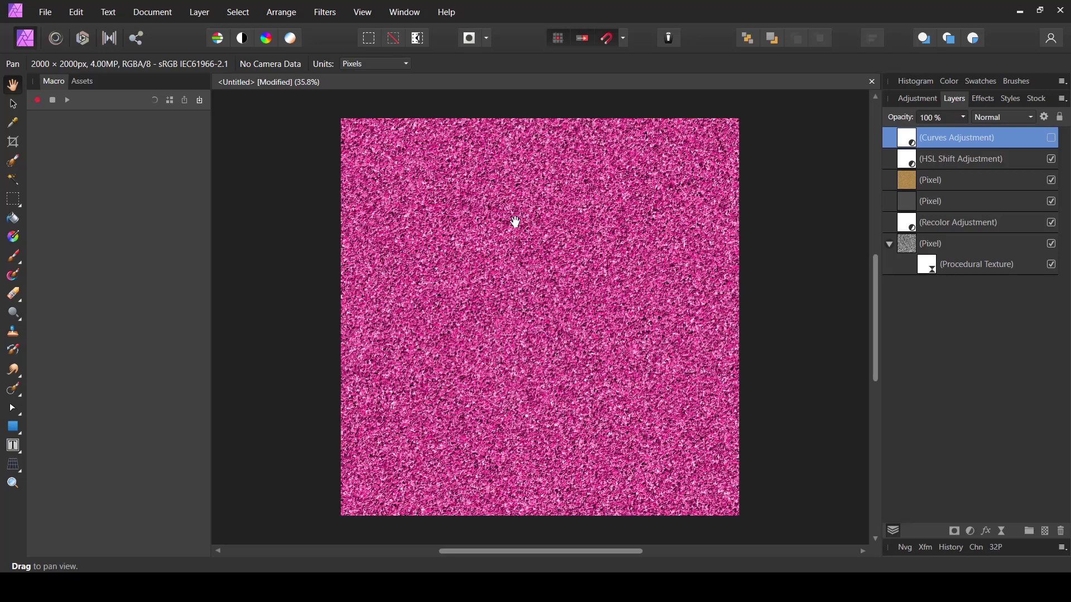
pyautogui.click(1051, 160)
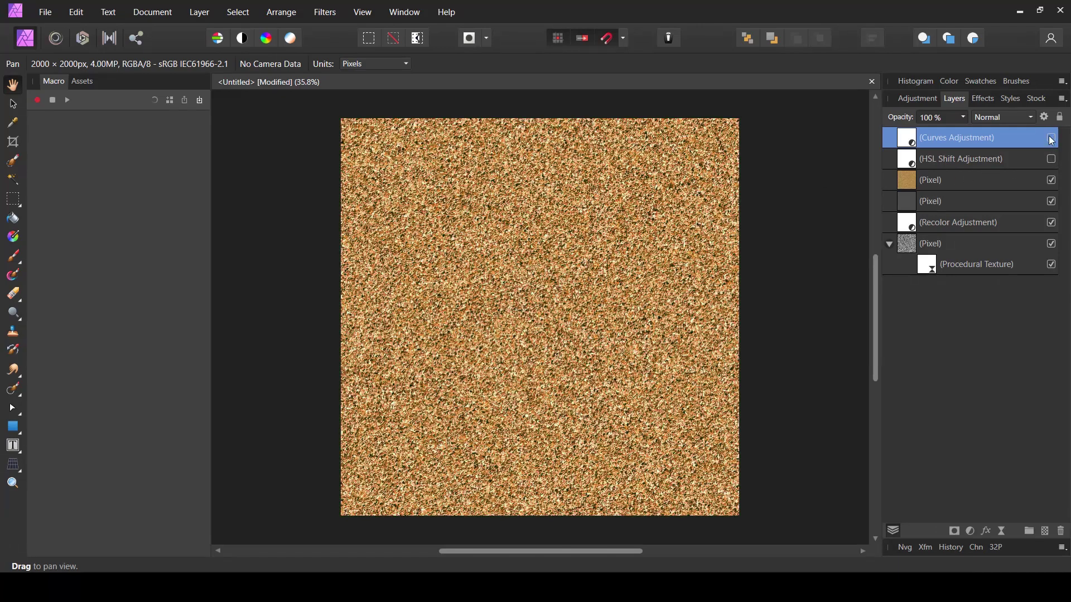
pyautogui.click(1052, 138)
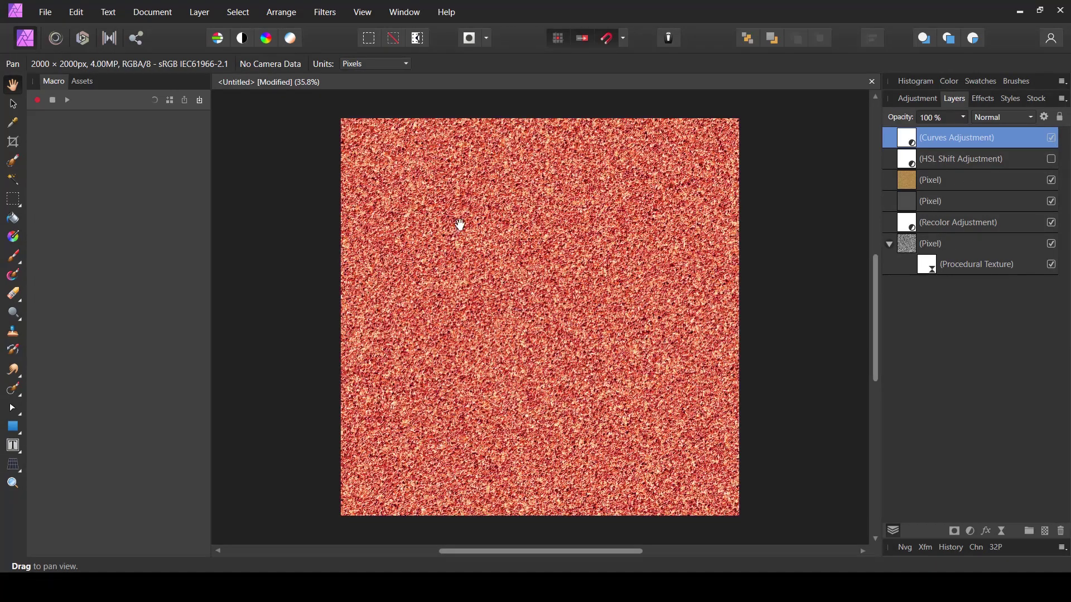
# Check the Curves variant at 100% once more, then hide it and bring up the Adjustments list.
pyautogui.rightClick(523, 270)
pyautogui.click(402, 403)
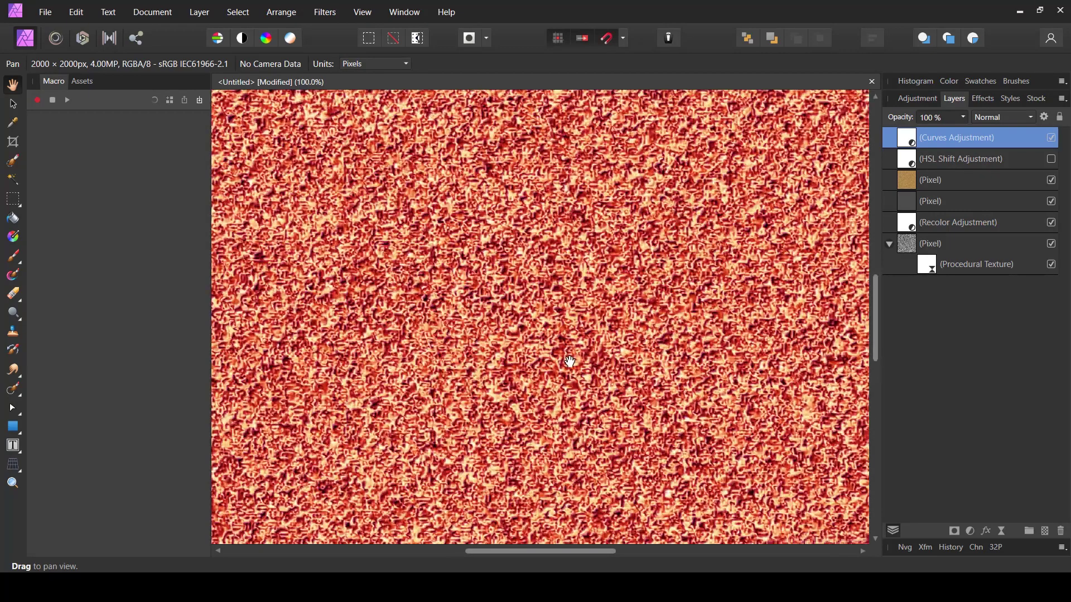
pyautogui.hotkey('ctrl', '0')
pyautogui.click(1051, 138)
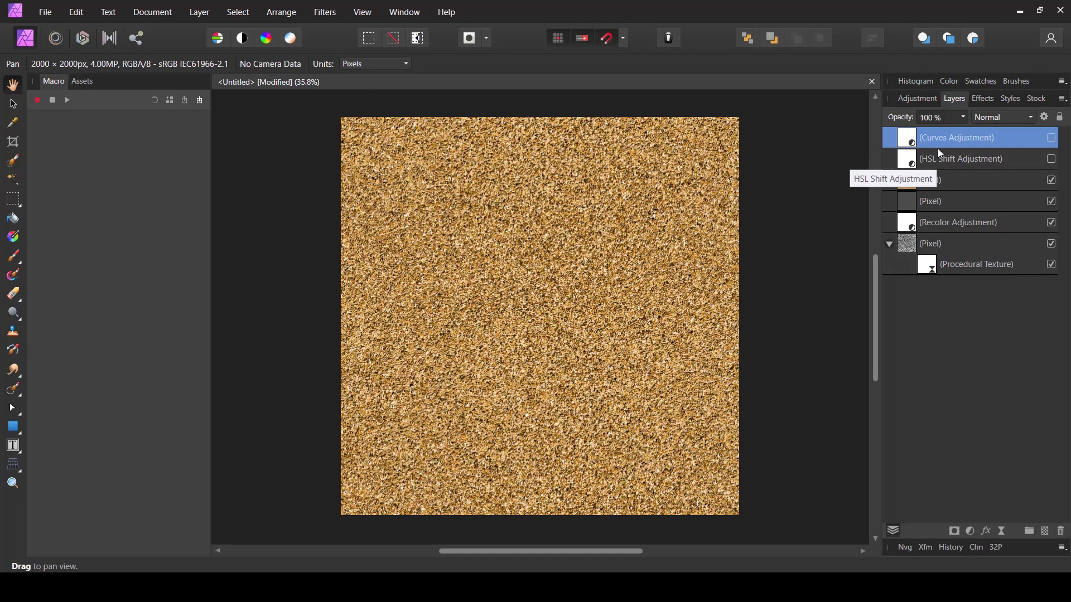
pyautogui.click(970, 529)
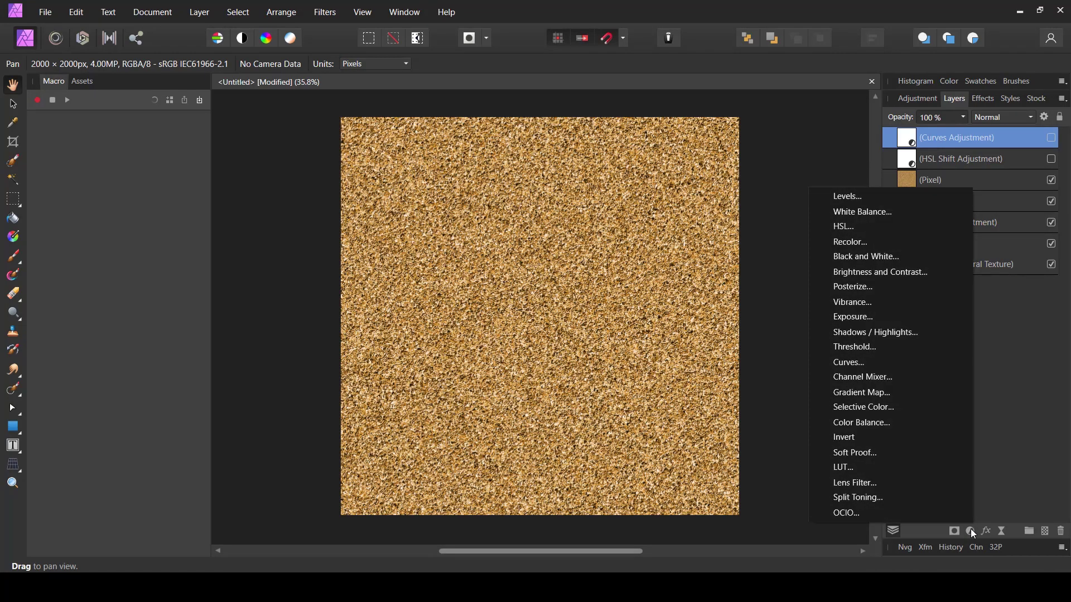
pyautogui.click(850, 242)
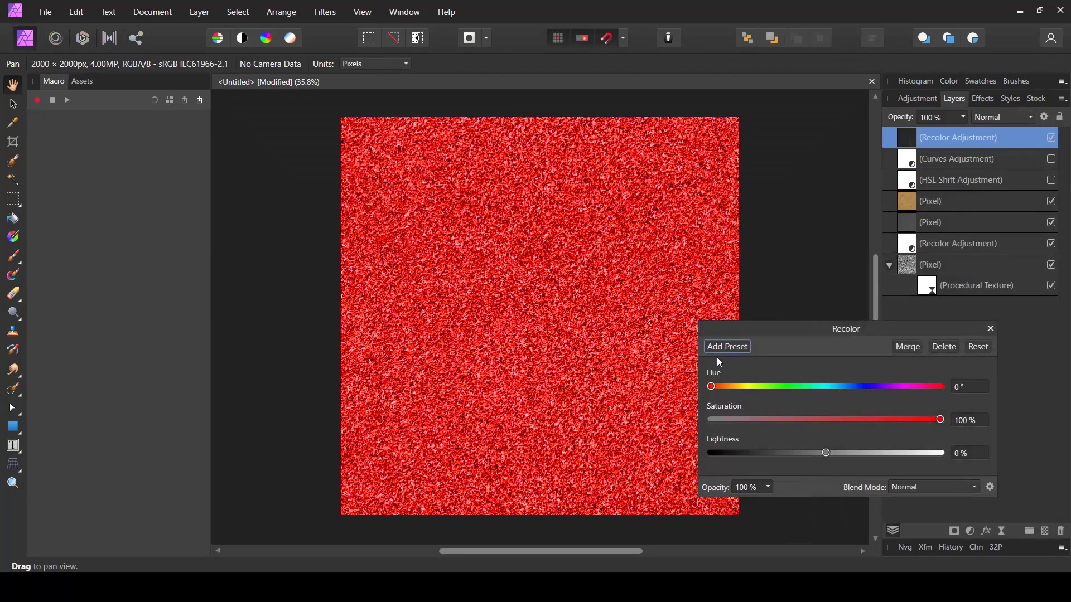
pyautogui.moveTo(711, 387); pyautogui.dragTo(969, 399)
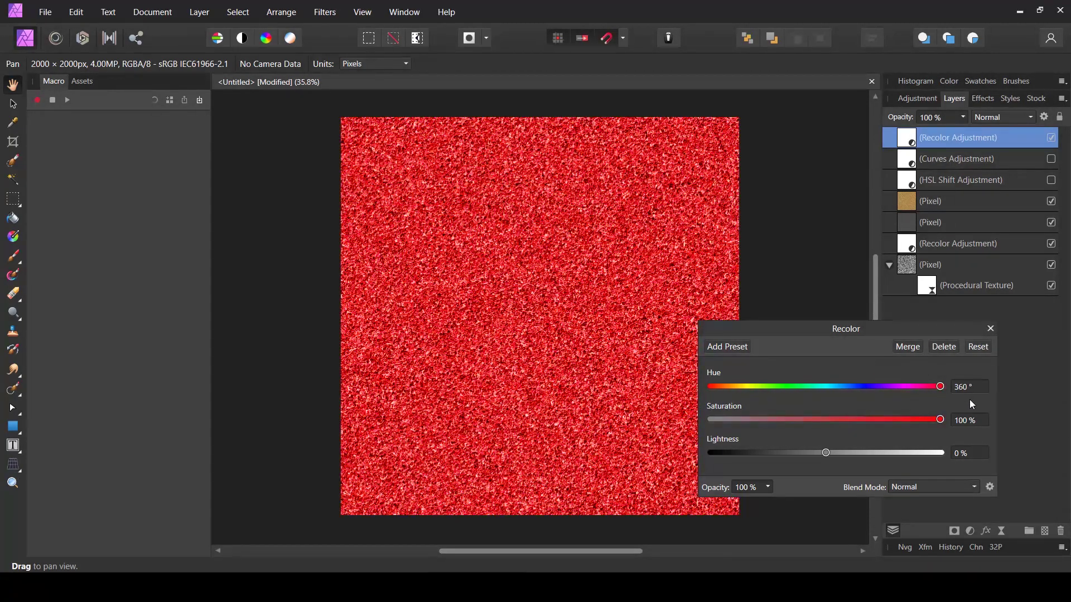
pyautogui.click(990, 329)
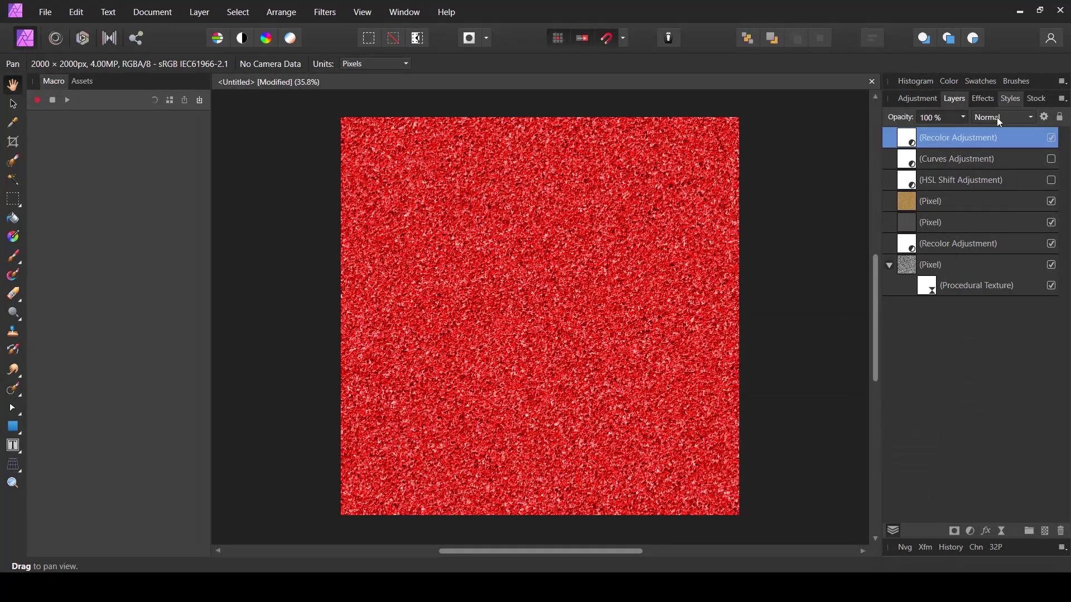
pyautogui.click(1061, 530)
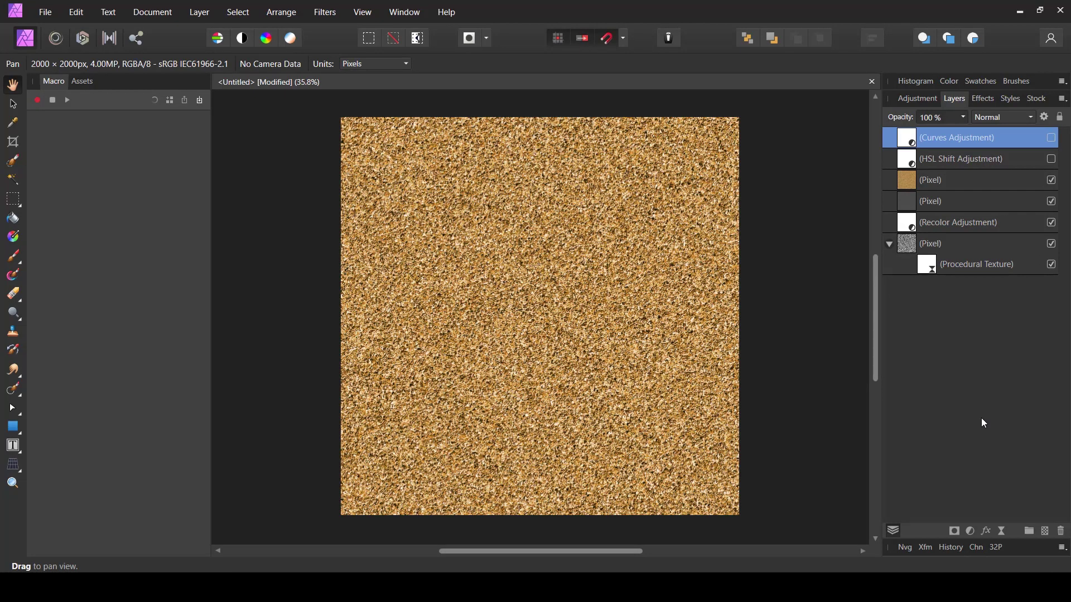